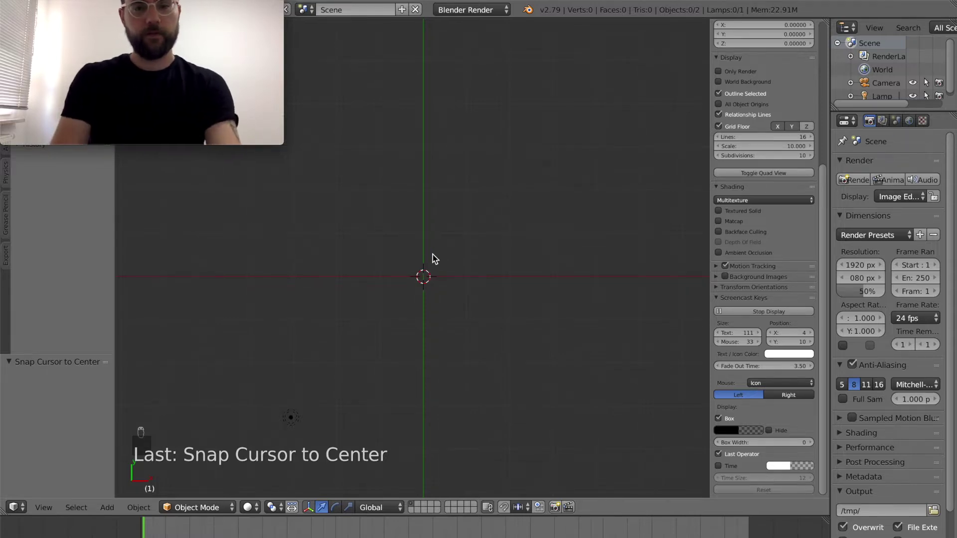
# Step: Add a plane mesh at the world origin with a radius of 40
pyautogui.hotkey('shift', 'a')
pyautogui.moveTo(433, 254)
pyautogui.click(472, 253)
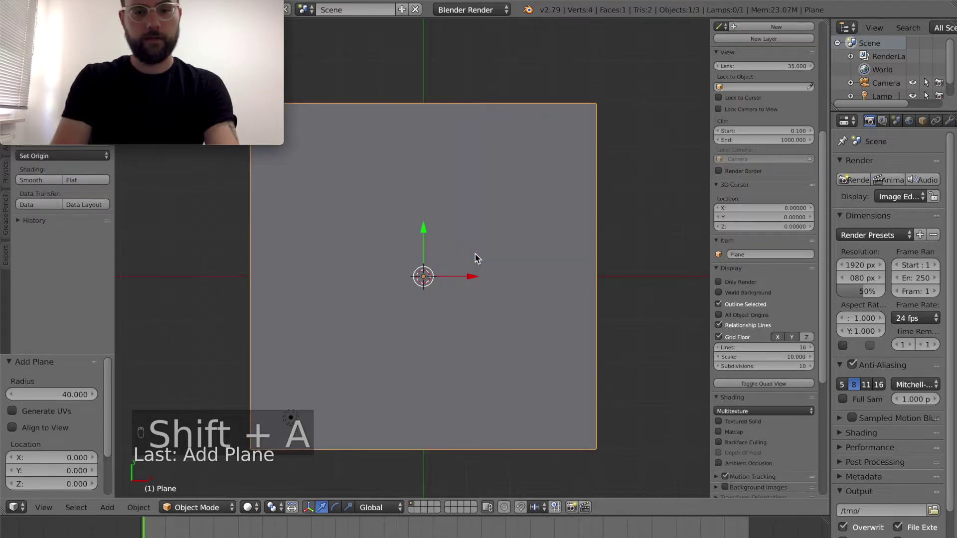
pyautogui.click(48, 394)
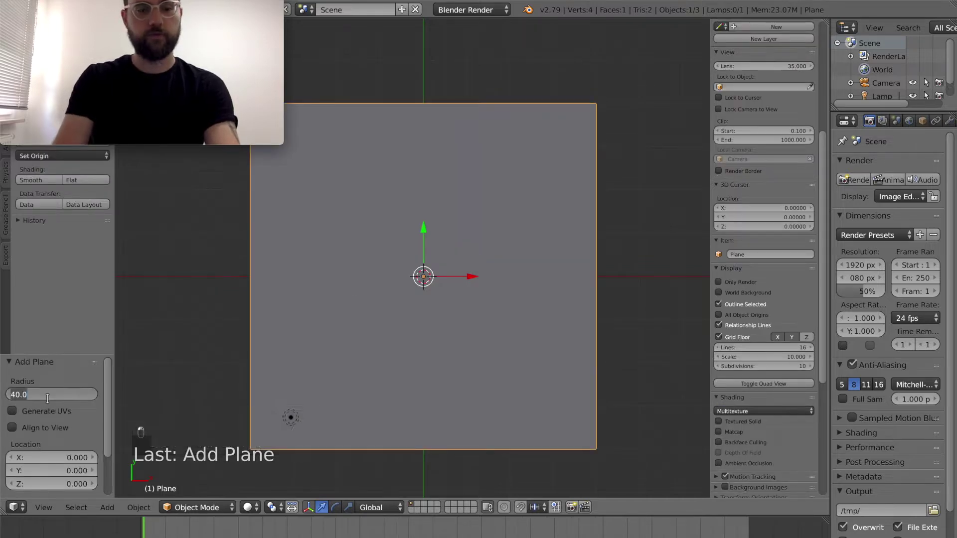
pyautogui.press('Return')
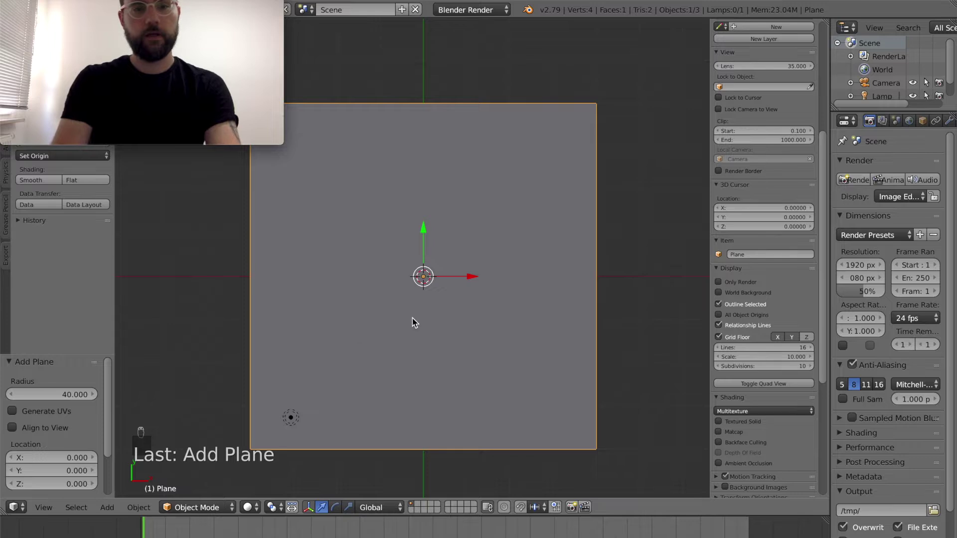
# Step: Scale the plane's mesh by 0.5 along the Y axis in Edit Mode
pyautogui.press('Tab')
pyautogui.press('s')
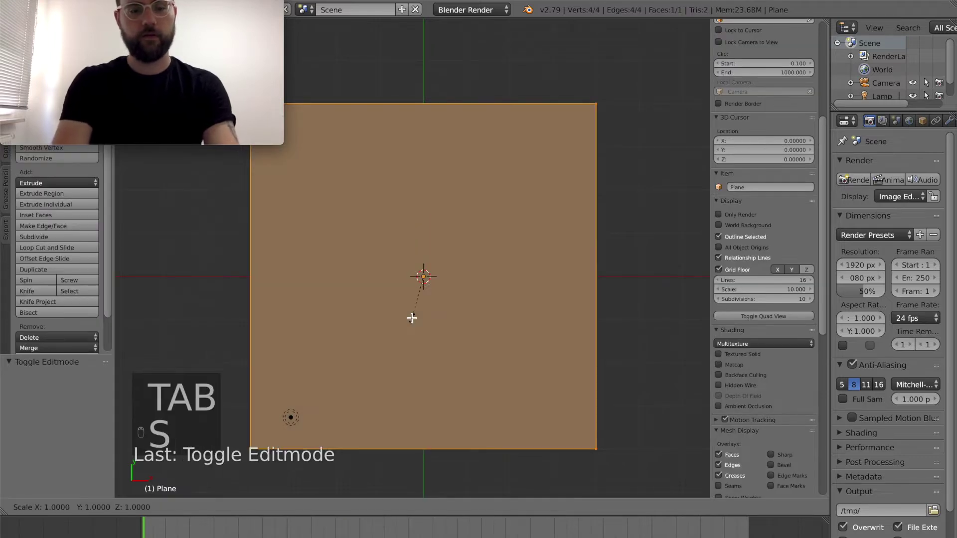
pyautogui.press('y')
pyautogui.press('.')
pyautogui.press('5')
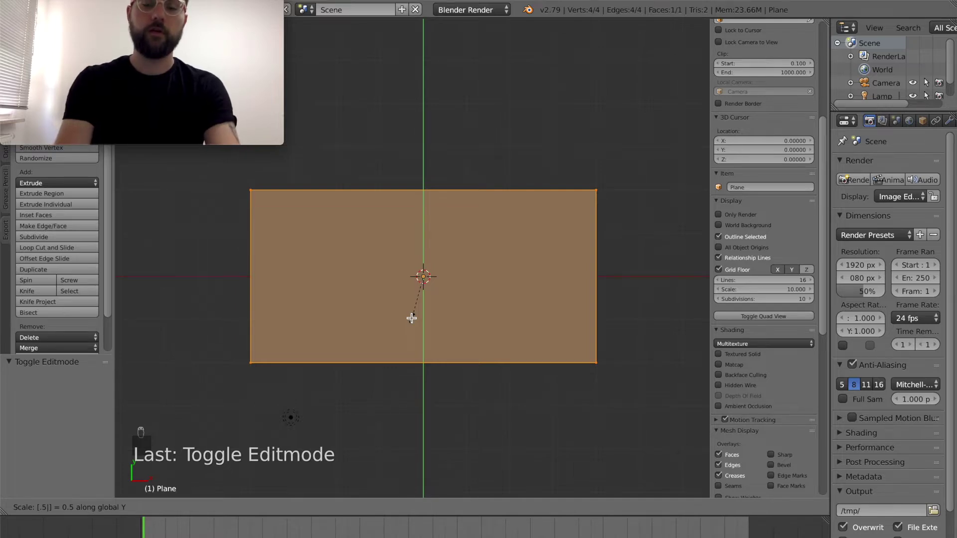
pyautogui.press('Return')
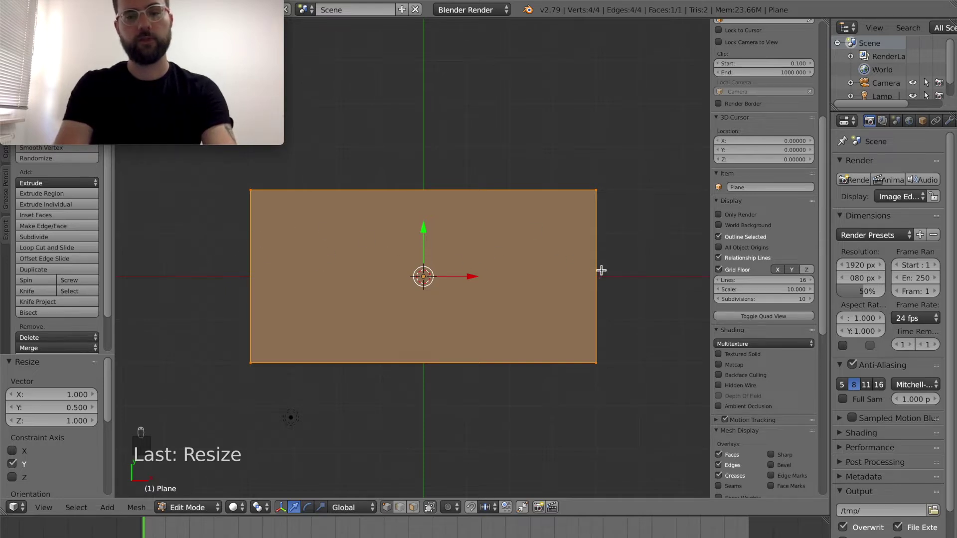
# Step: Clear the selection and select only the two vertices of the plane's long edge on the positive Y side
pyautogui.press('a')
pyautogui.press('b')
pyautogui.moveTo(239, 188); pyautogui.dragTo(596, 246)
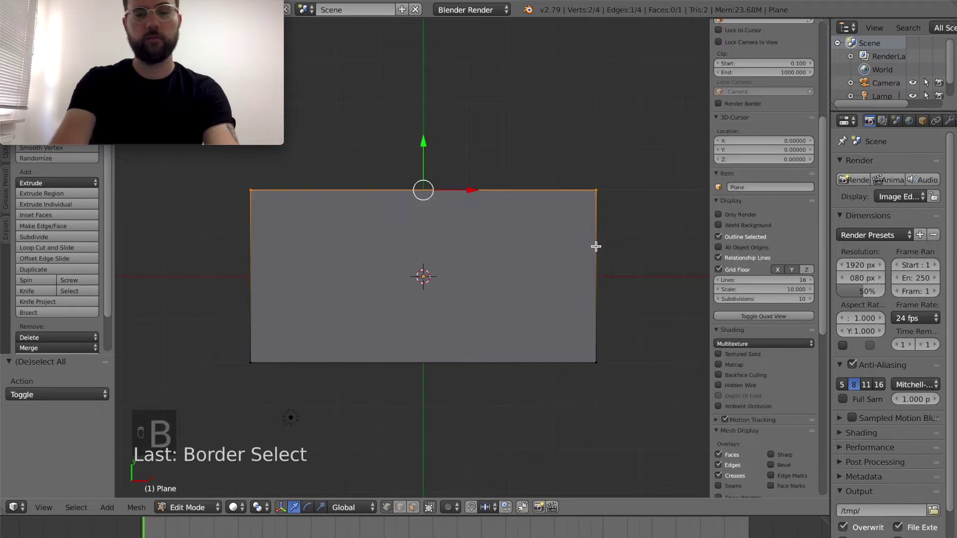
pyautogui.press('g')
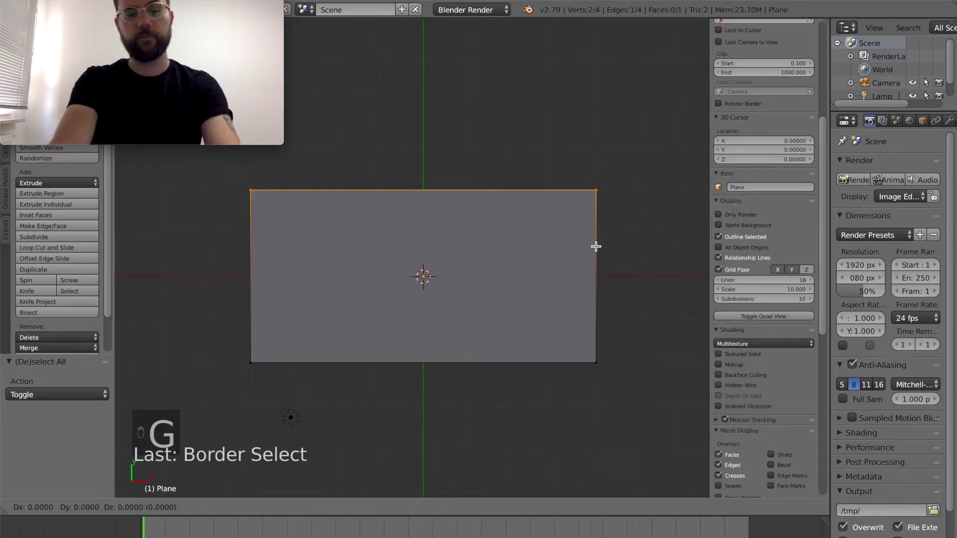
pyautogui.press('y')
pyautogui.write('.20')
pyautogui.press('Escape')
pyautogui.write('gy.20')
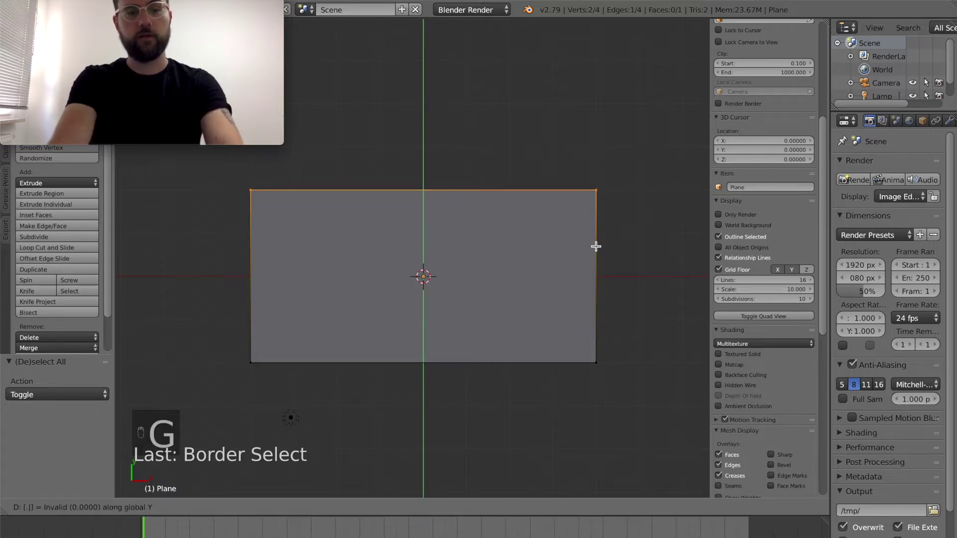
pyautogui.press('Escape')
# Step: Move the selected long edge by -20 along the Y axis
pyautogui.write('gy-20')
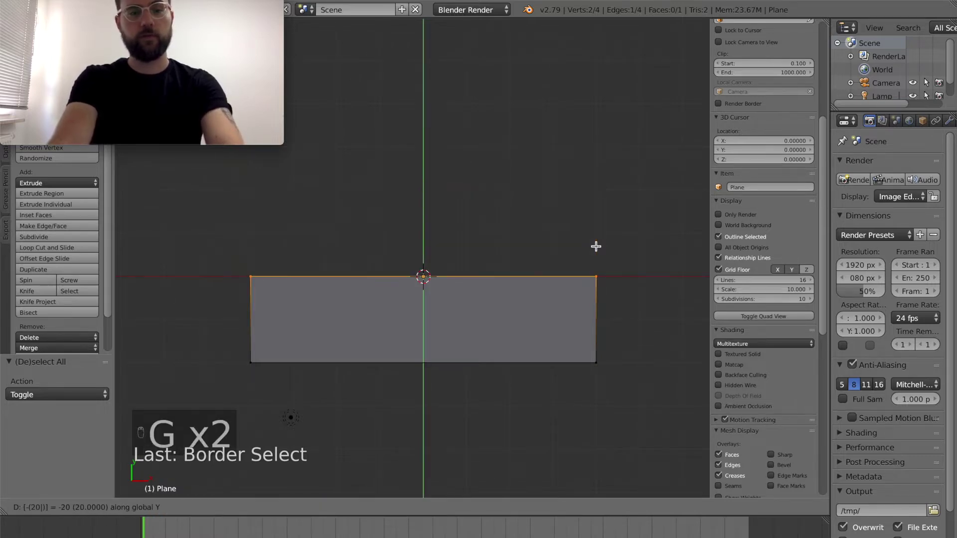
pyautogui.press('Return')
# Step: Add a Mirror modifier to the plane and enable mirroring on the Y axis in addition to X
pyautogui.click(949, 120)
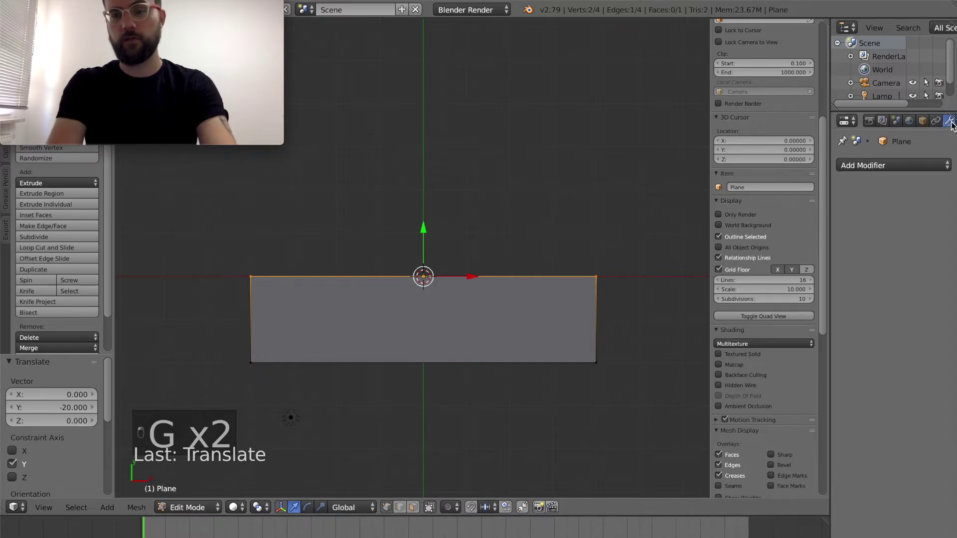
pyautogui.click(877, 163)
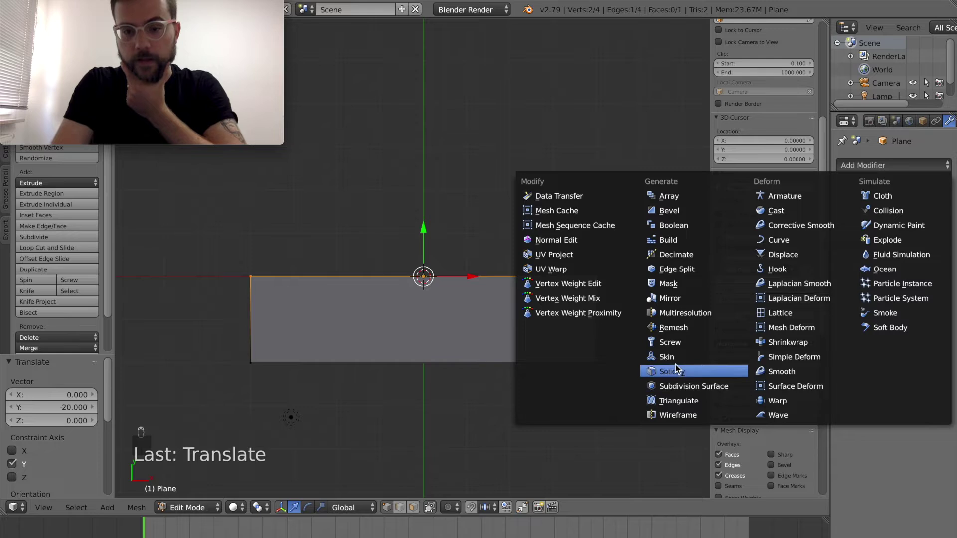
pyautogui.click(669, 298)
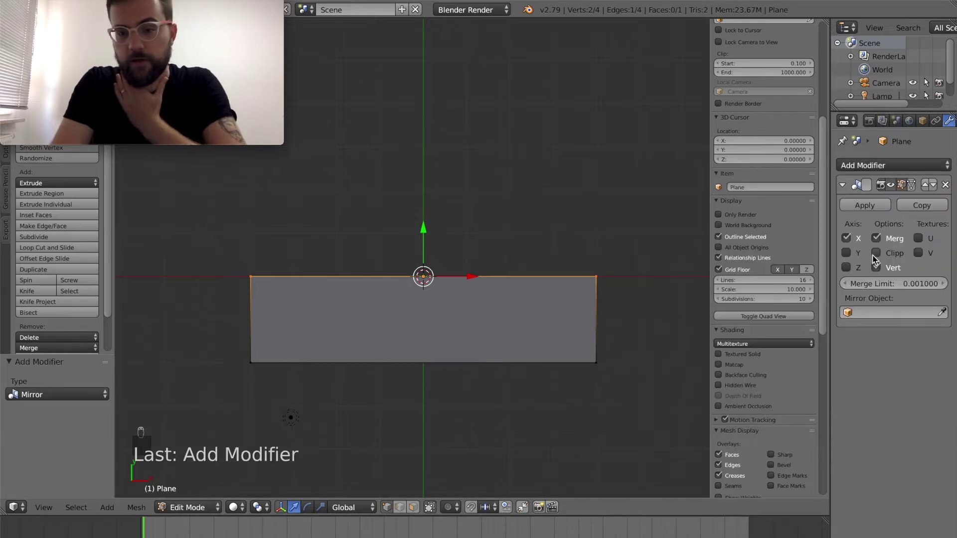
pyautogui.click(846, 253)
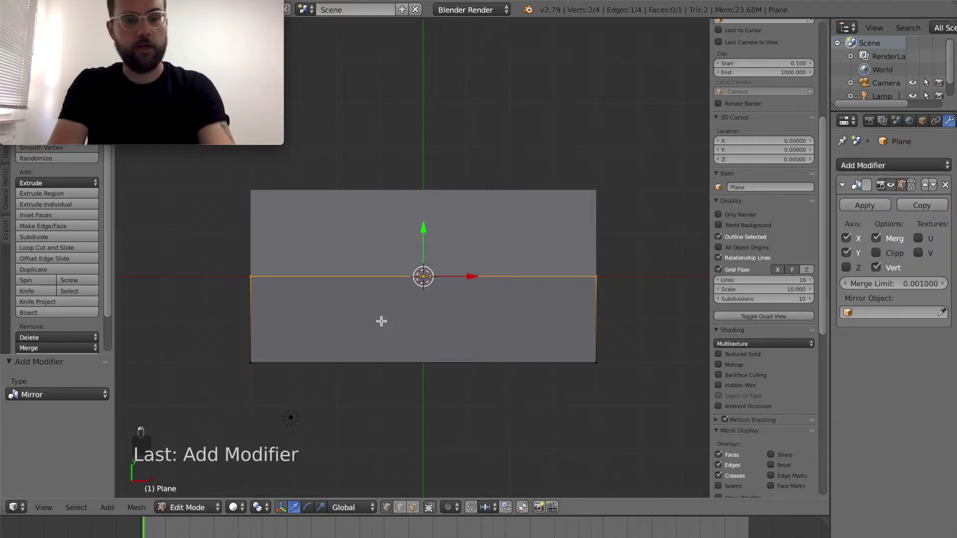
# Step: Select the plane's short edge on the negative X side and move it 40 along the X axis
pyautogui.press('a')
pyautogui.press('b')
pyautogui.moveTo(239, 263); pyautogui.dragTo(279, 399)
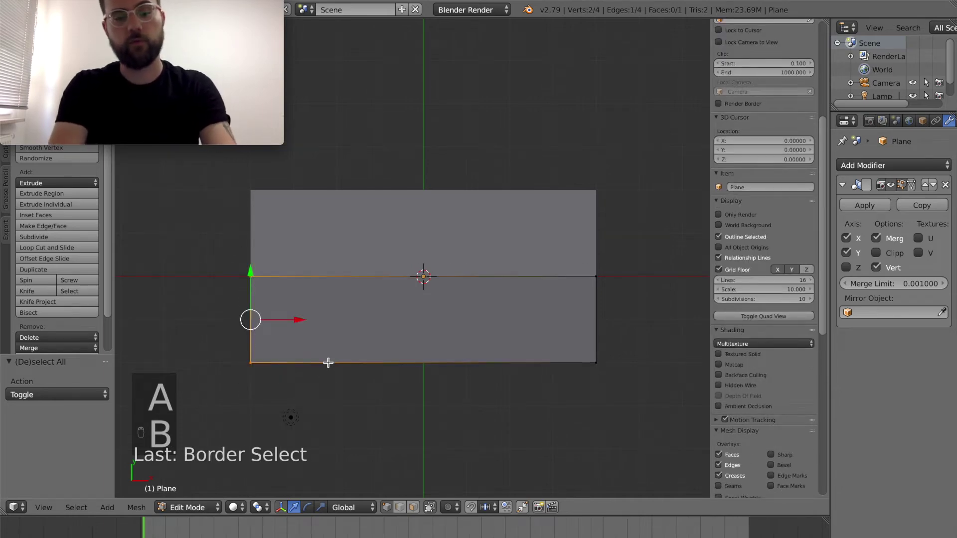
pyautogui.press('g')
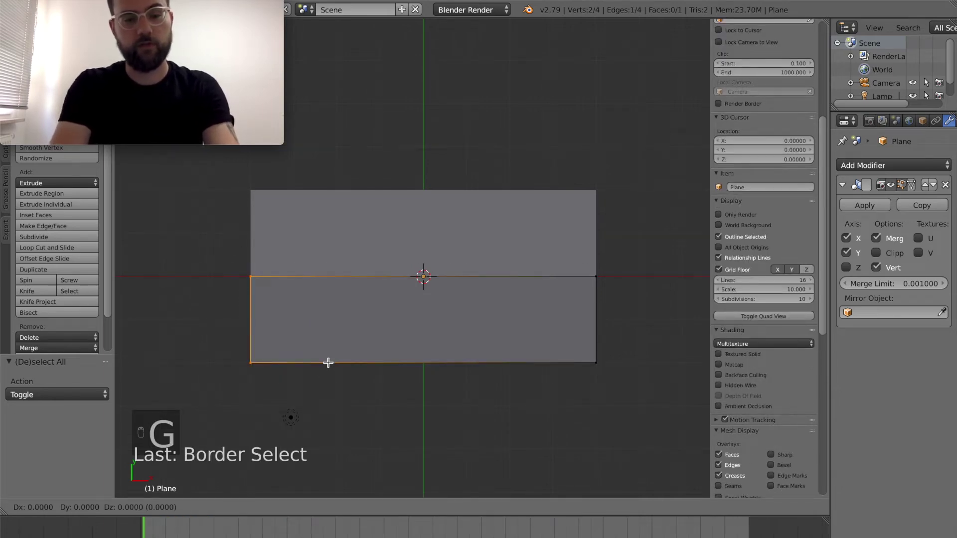
pyautogui.press('x')
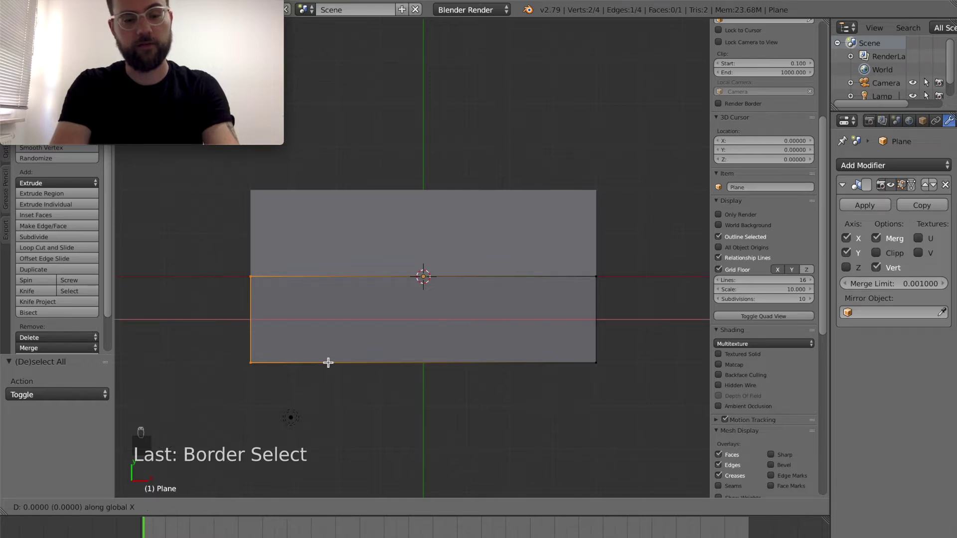
pyautogui.write('40')
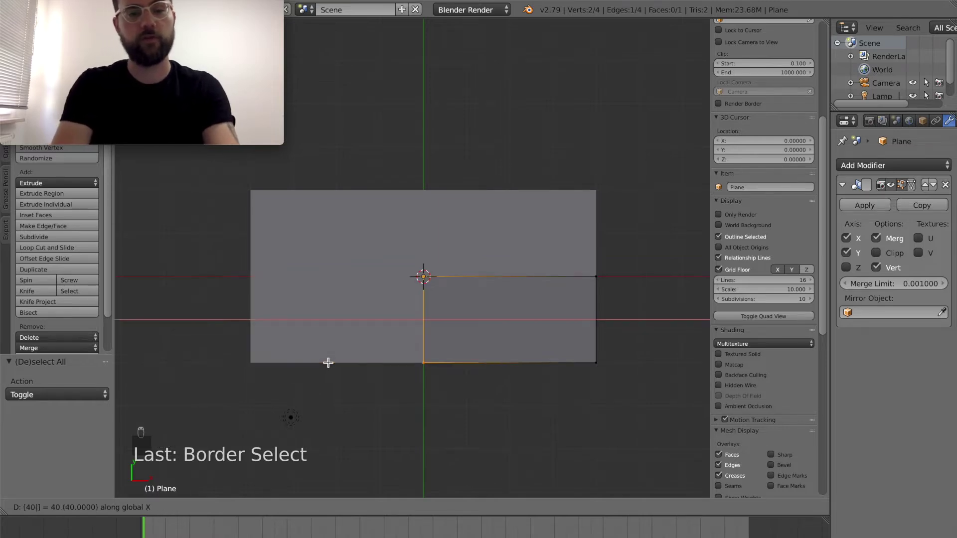
pyautogui.press('Return')
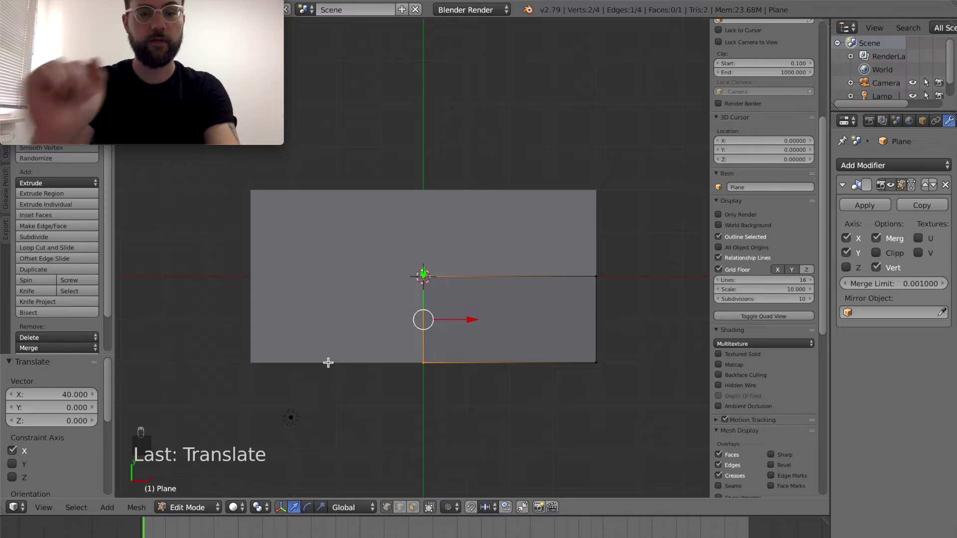
# Step: Select the outer long edge on the negative Y side and extrude it in place
pyautogui.press('a')
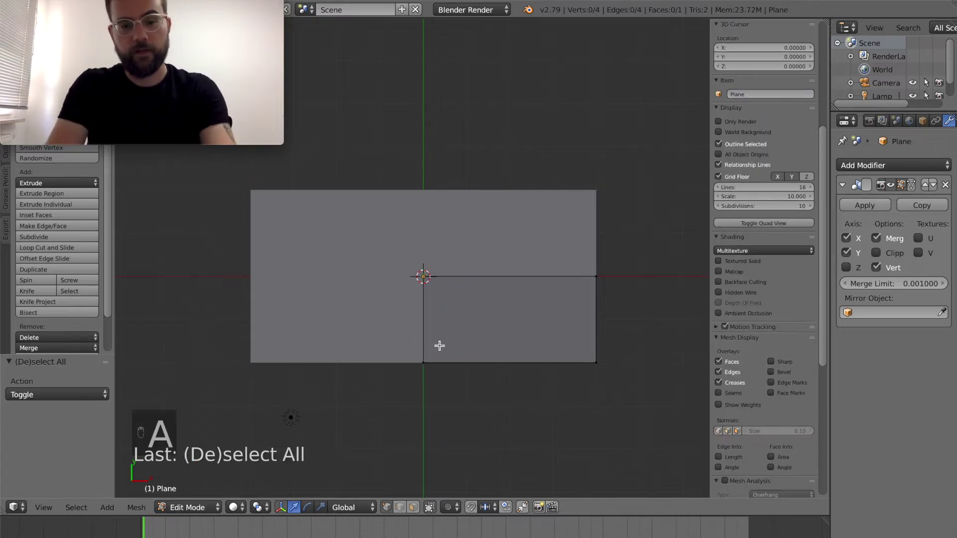
pyautogui.press('b')
pyautogui.moveTo(410, 352); pyautogui.dragTo(621, 391)
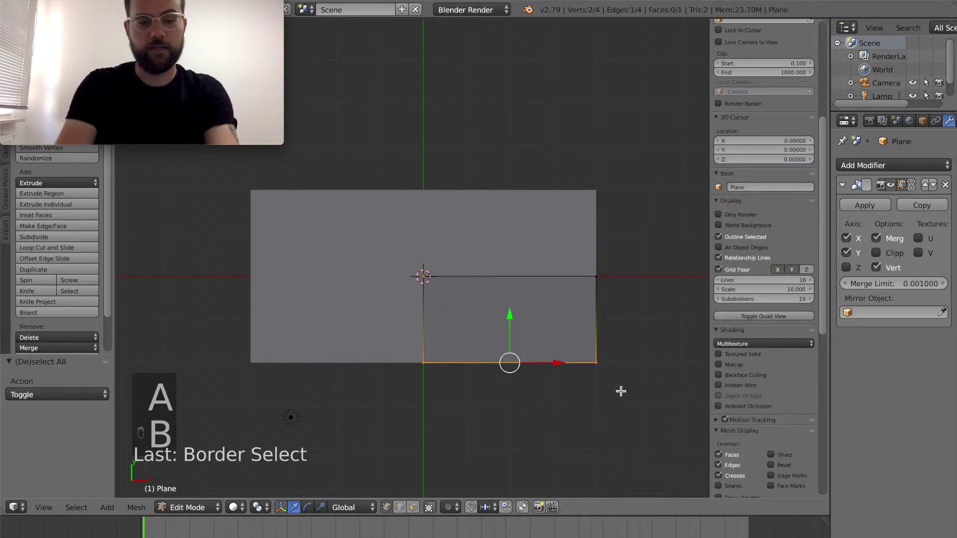
pyautogui.press('e')
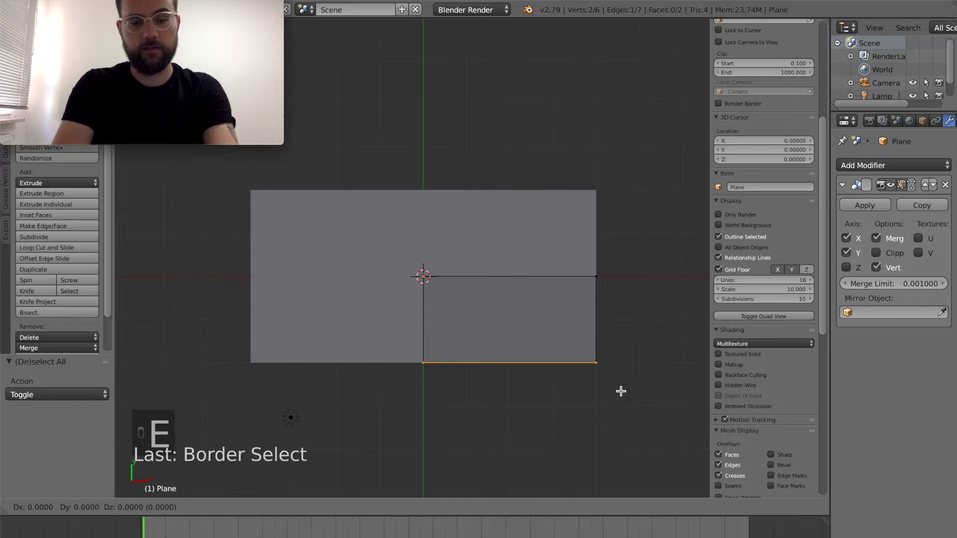
pyautogui.rightClick(620, 392)
pyautogui.press('g')
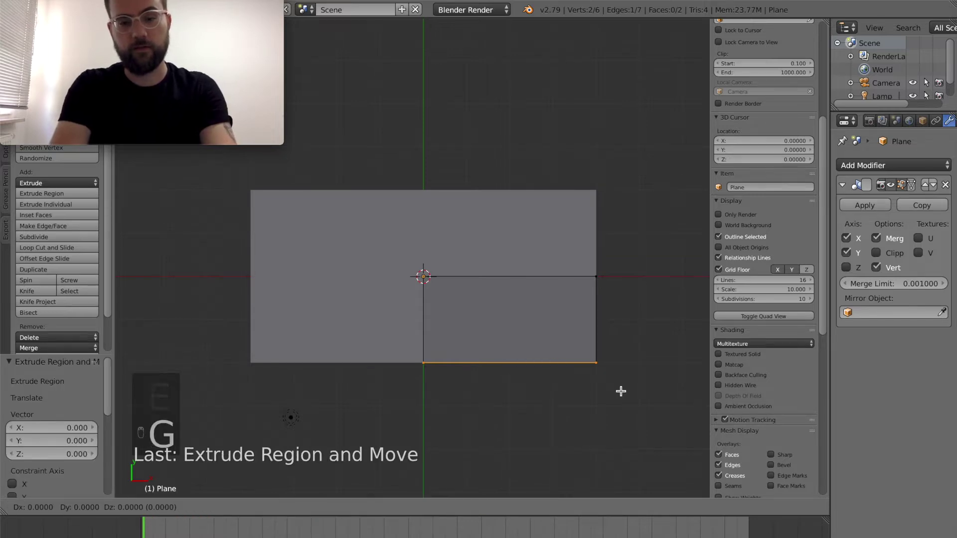
pyautogui.press('y')
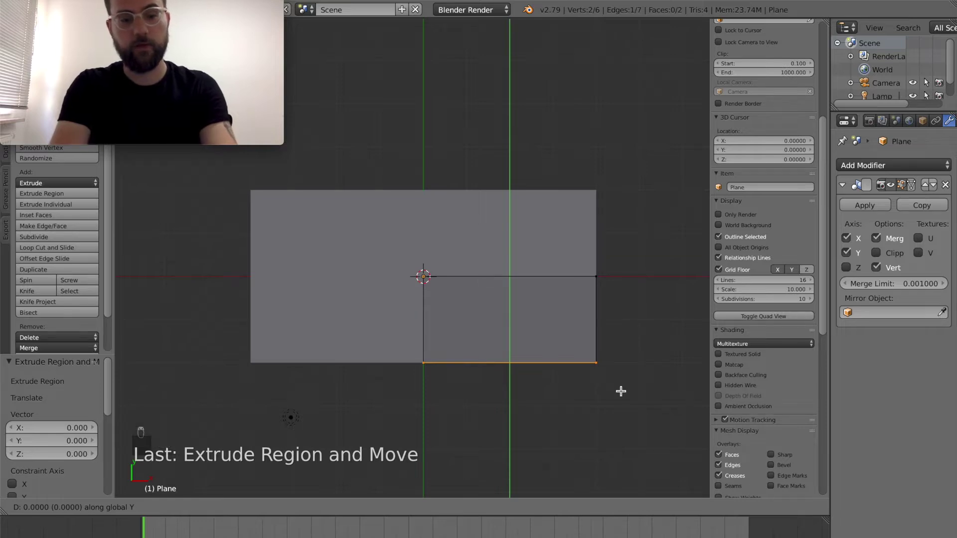
pyautogui.write('2')
pyautogui.press('Return')
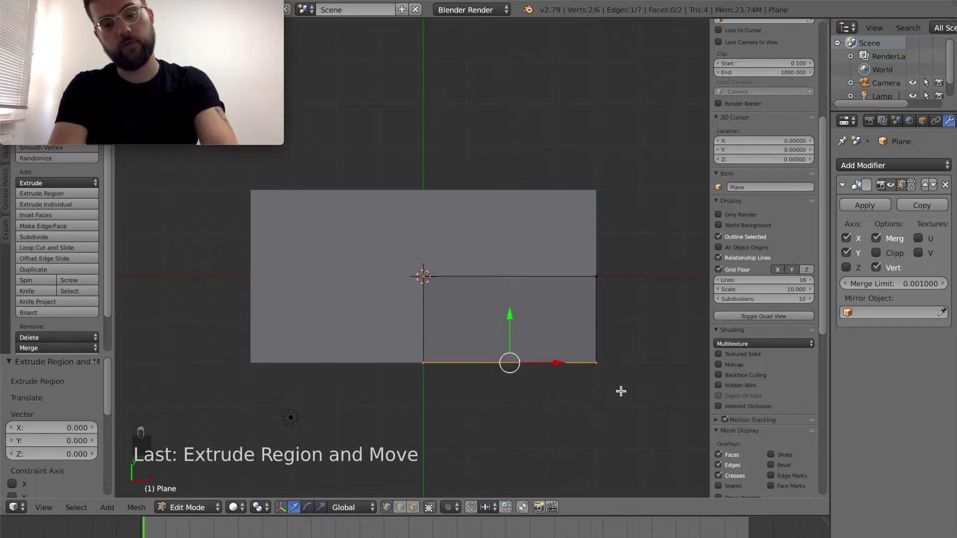
# Step: Move the newly extruded long edge by -2 along the Y axis
pyautogui.press('g')
pyautogui.press('y')
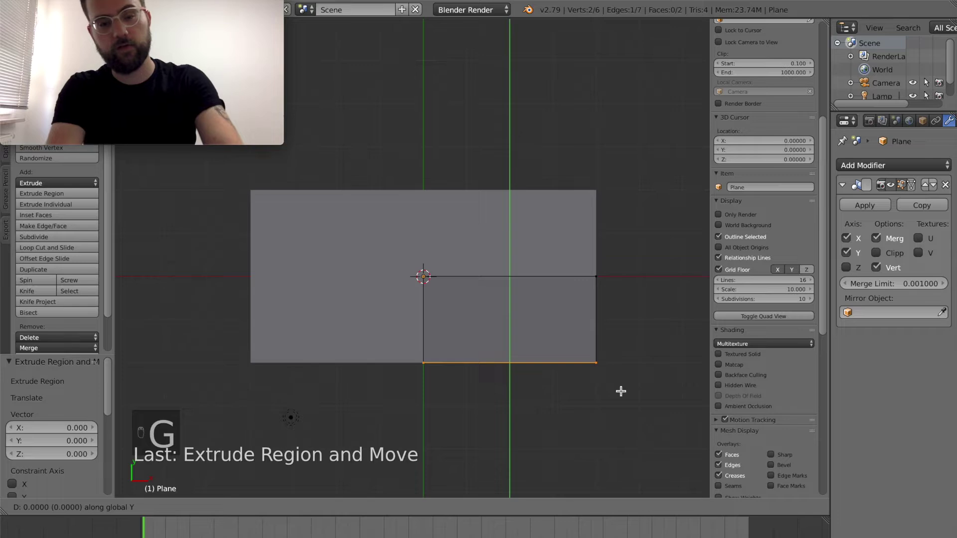
pyautogui.write('-2')
pyautogui.click(621, 392)
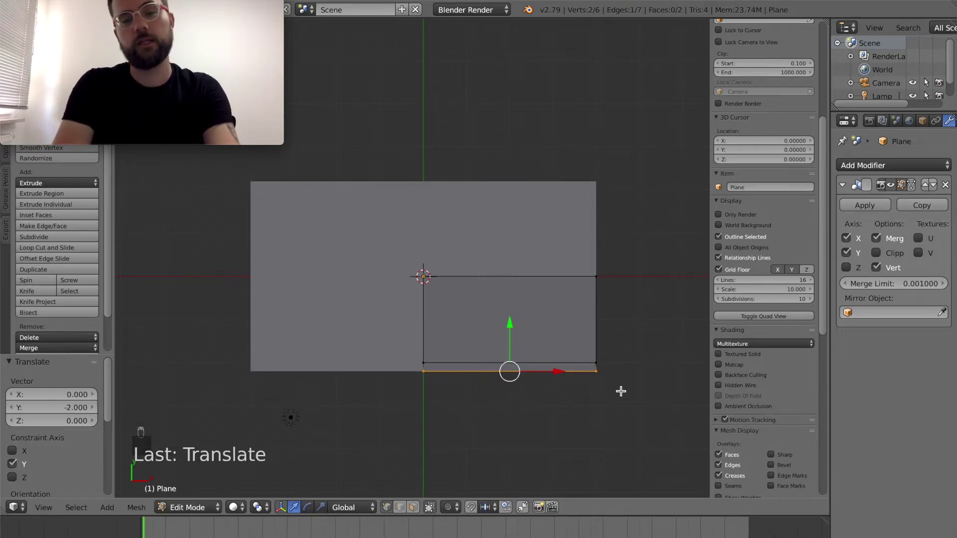
# Step: Select the main face's short edge on the positive X side and extrude it 2 outward along the X axis
pyautogui.rightClick(581, 365)
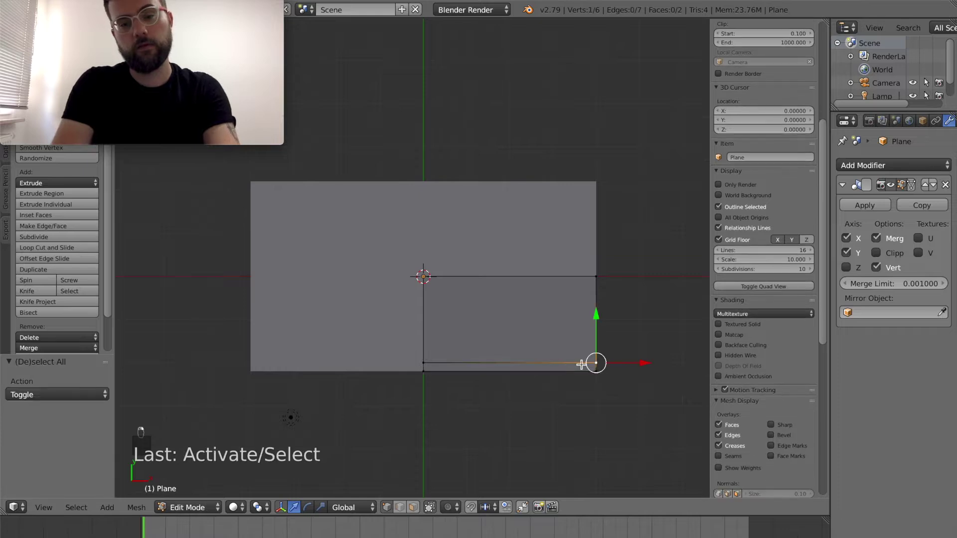
pyautogui.keyDown('ctrl'); pyautogui.rightClick(596, 276); pyautogui.keyUp('ctrl')
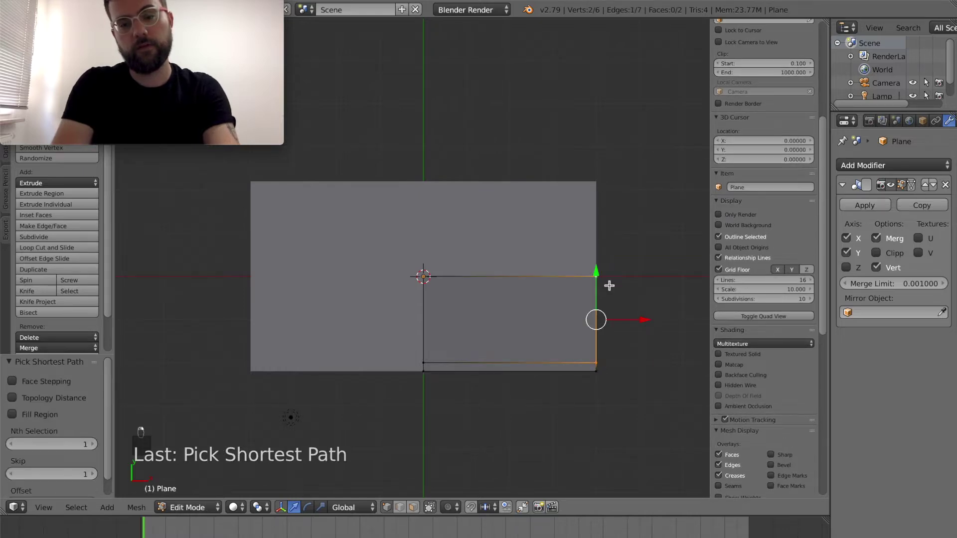
pyautogui.press('e')
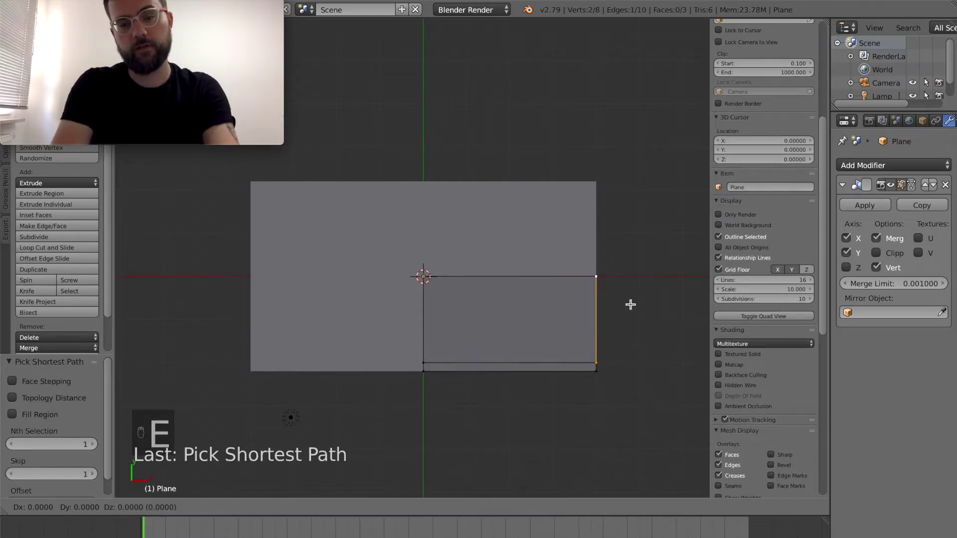
pyautogui.rightClick(630, 304)
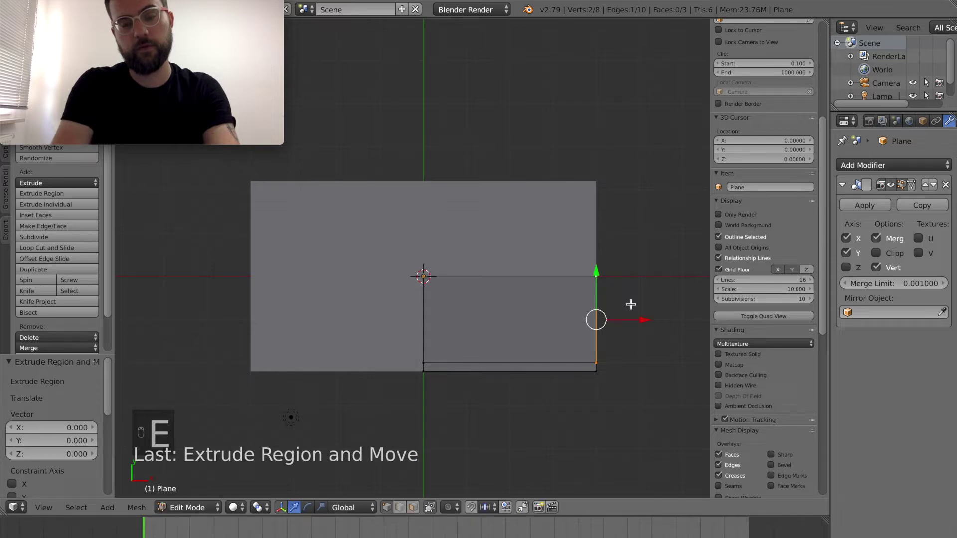
pyautogui.press('KP_2')
pyautogui.press('Escape')
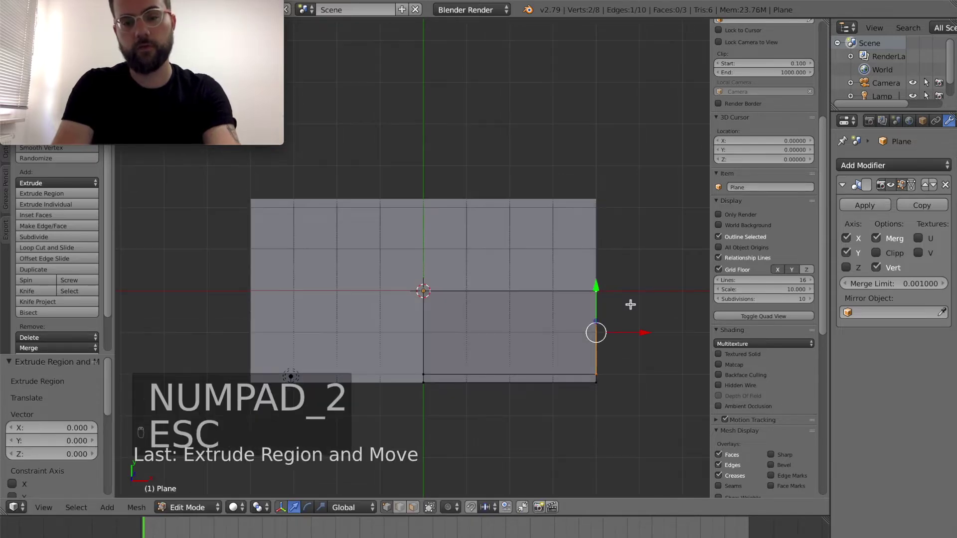
pyautogui.press('KP_7')
# Step: Select the narrow strip face on the negative Y side, extrude it in place and raise it 20 along the Z axis
pyautogui.press('a')
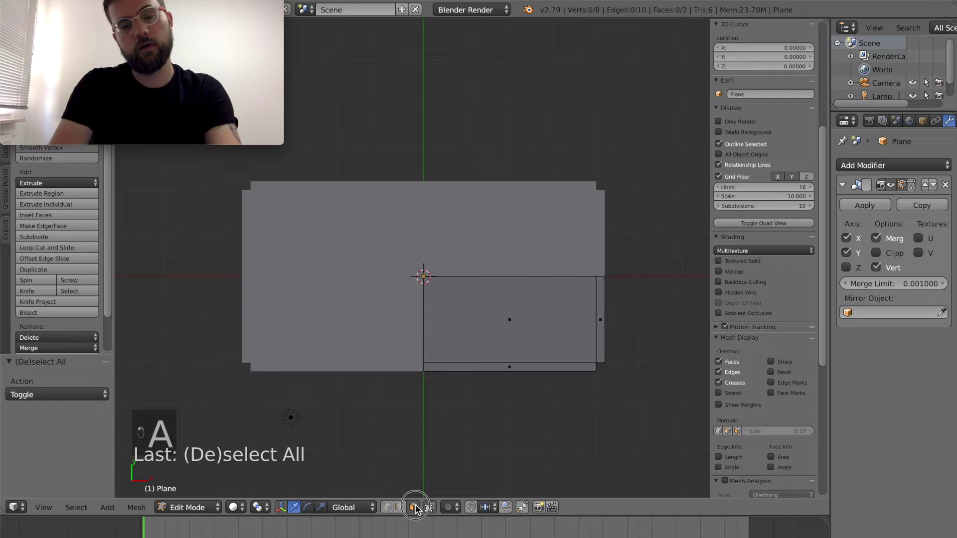
pyautogui.rightClick(510, 369)
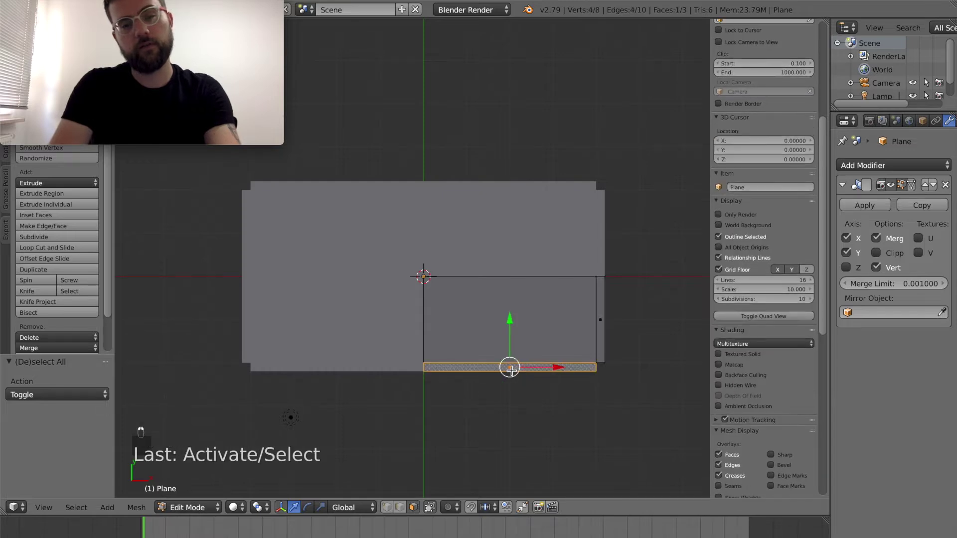
pyautogui.press('e')
pyautogui.rightClick(532, 350)
pyautogui.press('KP_1')
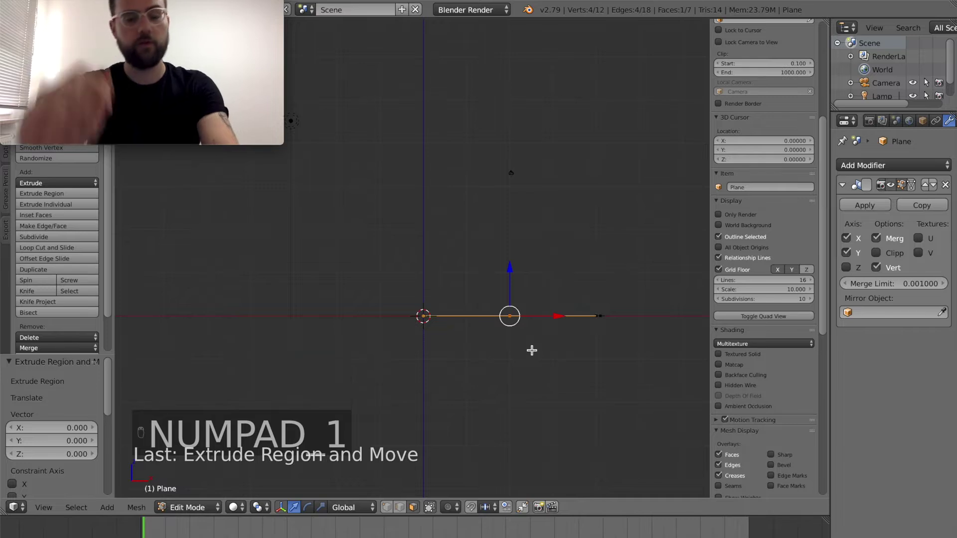
pyautogui.press('g')
pyautogui.press('z')
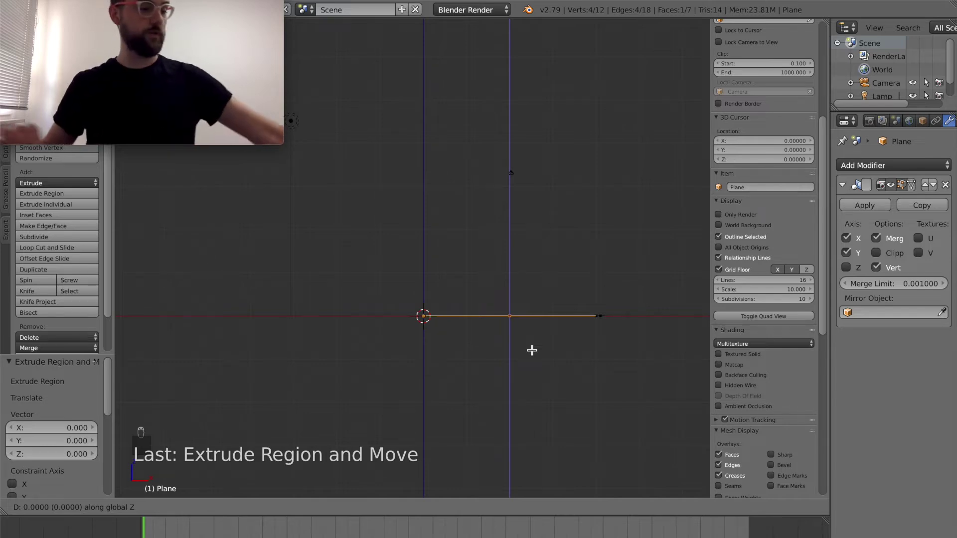
pyautogui.write('20')
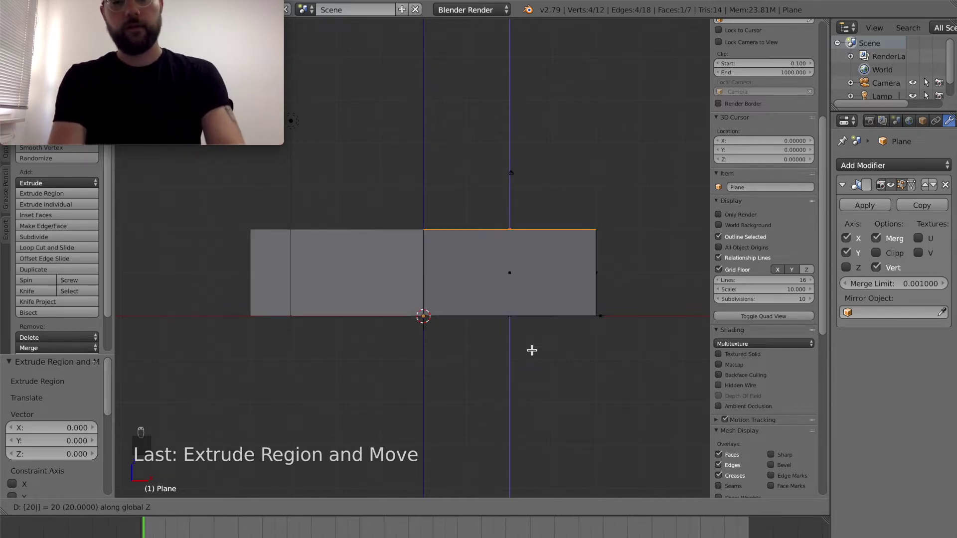
pyautogui.press('Return')
# Step: Select the outer edge of the strip on the positive X side and move it -2 along the Z axis
pyautogui.press('KP_8')
pyautogui.press('KP_8')
pyautogui.press('KP_4')
pyautogui.press('KP_4')
pyautogui.press('KP_8')
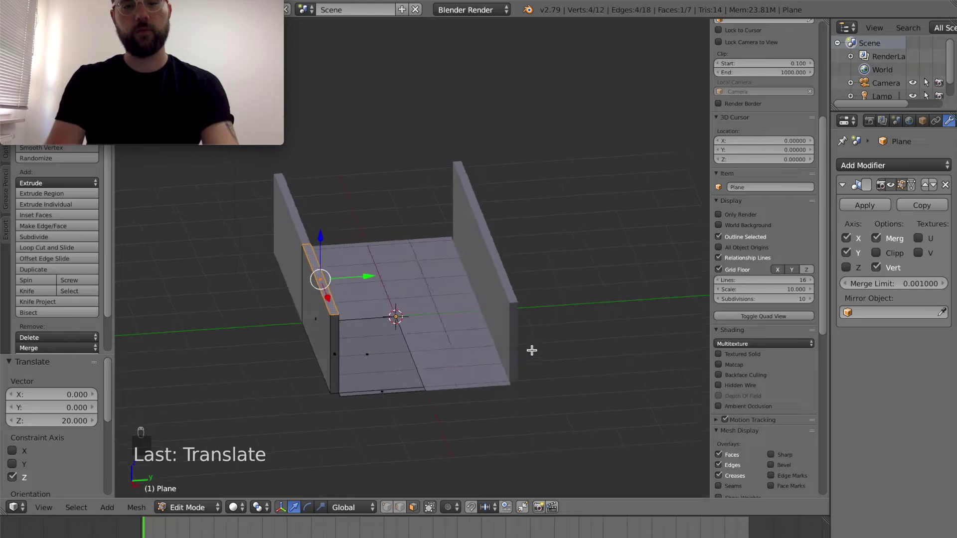
pyautogui.press('KP_4')
pyautogui.press('a')
pyautogui.rightClick(470, 383)
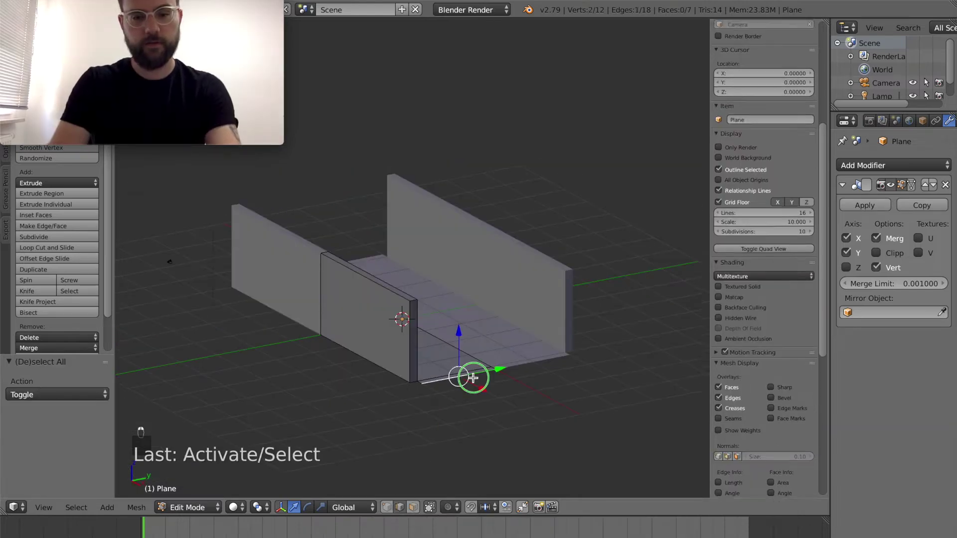
pyautogui.press('KP_1')
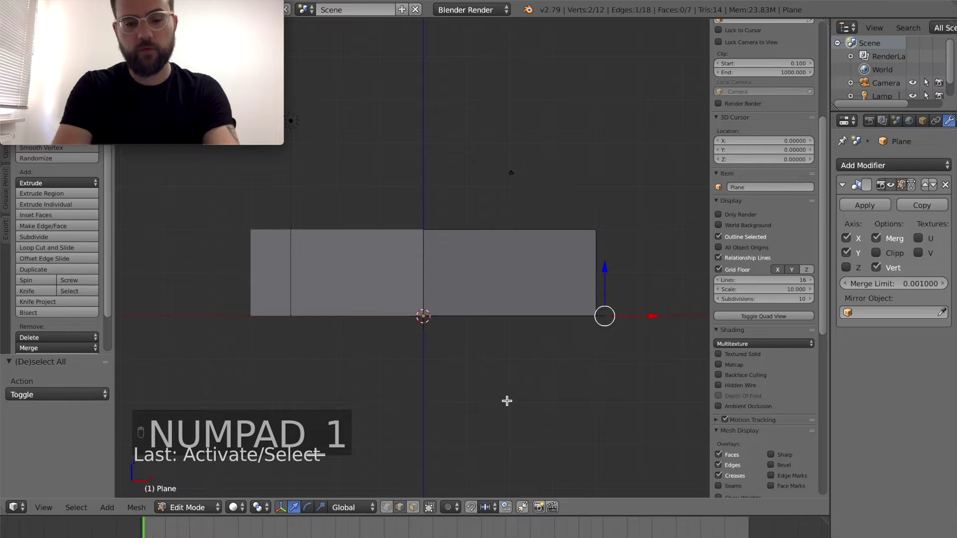
pyautogui.press('g')
pyautogui.write('z')
pyautogui.write('-2')
pyautogui.press('Return')
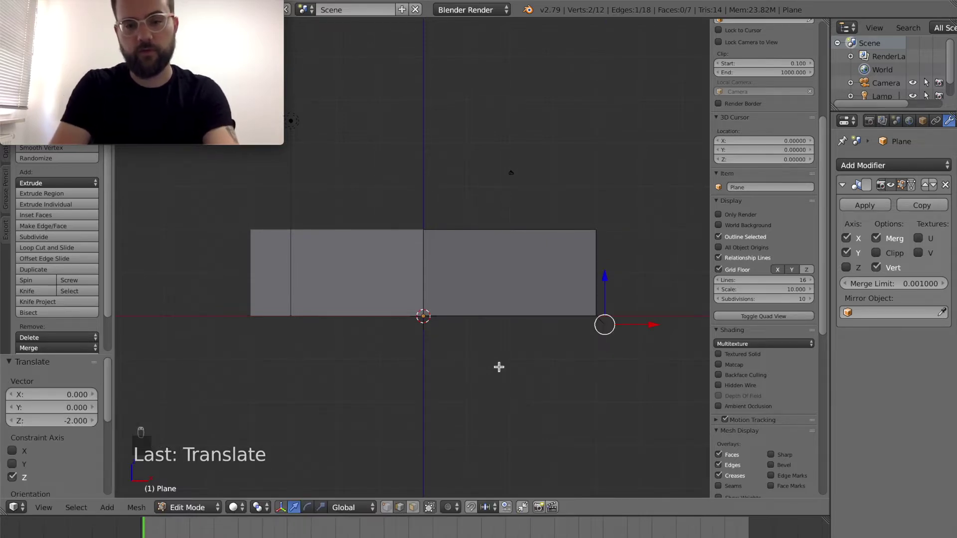
# Step: Extrude the lowered outer edge and move the new edge 1 along the X axis
pyautogui.scroll(1, 525, 350)
pyautogui.hscroll(3, 524, 350)
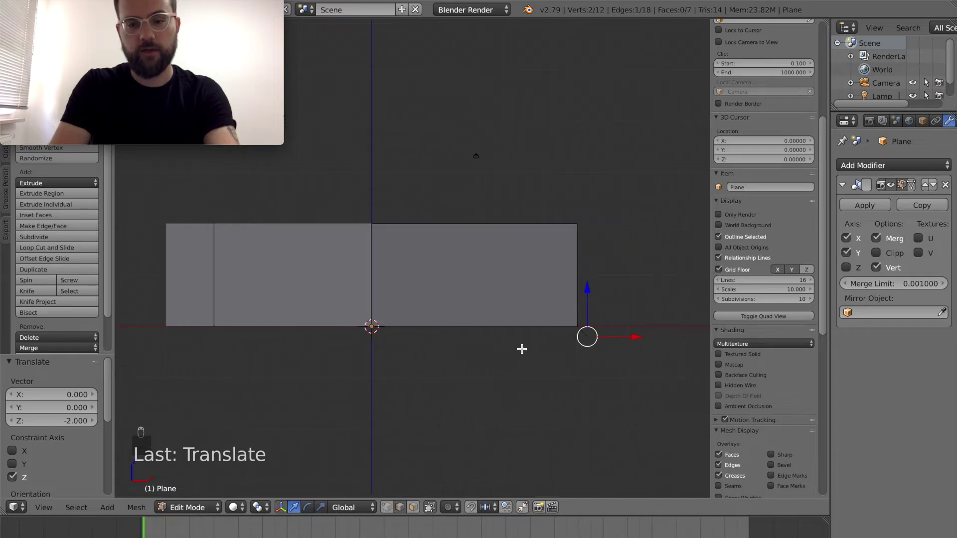
pyautogui.scroll(3, 510, 340)
pyautogui.press('e')
pyautogui.press('g')
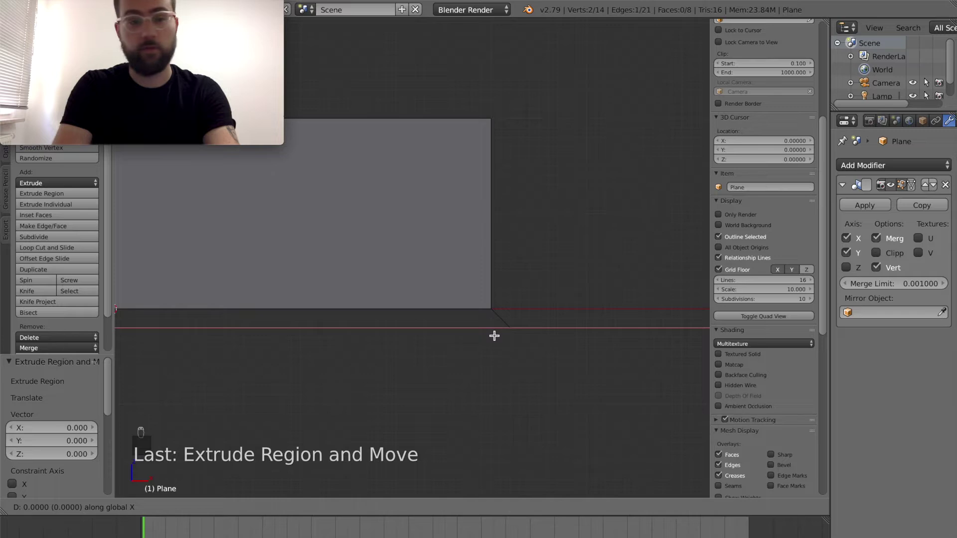
pyautogui.press('1')
pyautogui.press('Return')
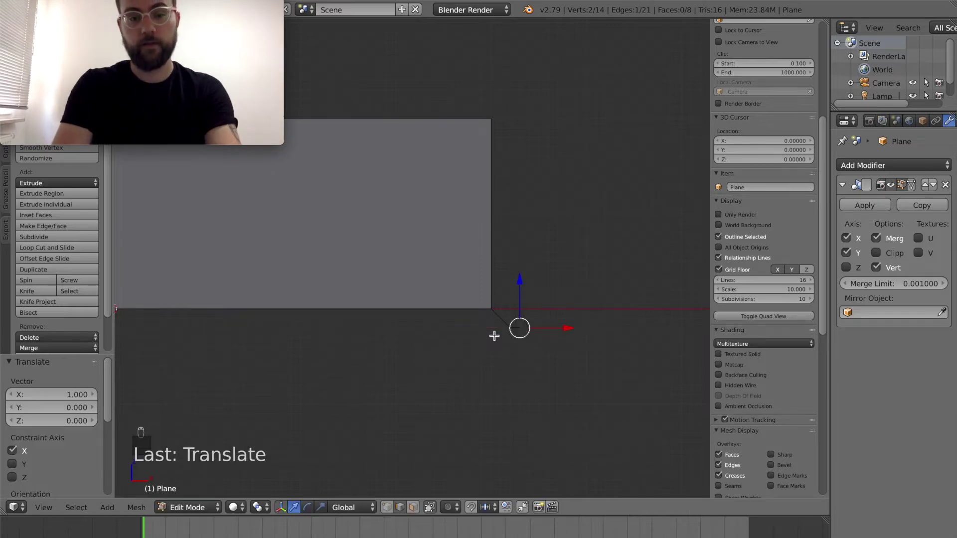
# Step: Extrude the groove's outer bottom edge and move the new edge 2 along X and 2 up along Z
pyautogui.press('e')
pyautogui.rightClick(494, 336)
pyautogui.press('g')
pyautogui.press('x')
pyautogui.press('2')
pyautogui.press('Return')
pyautogui.press('g')
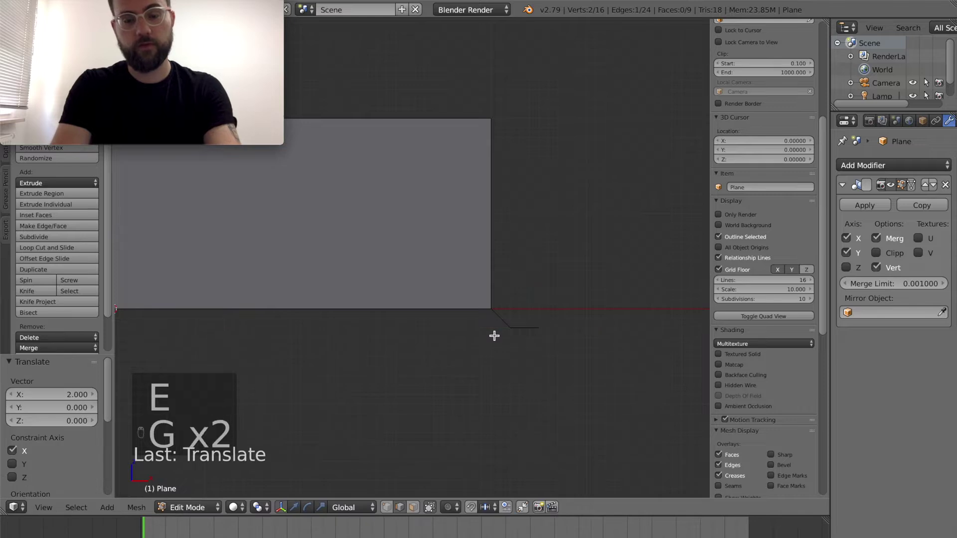
pyautogui.press('z')
pyautogui.press('2')
pyautogui.press('Return')
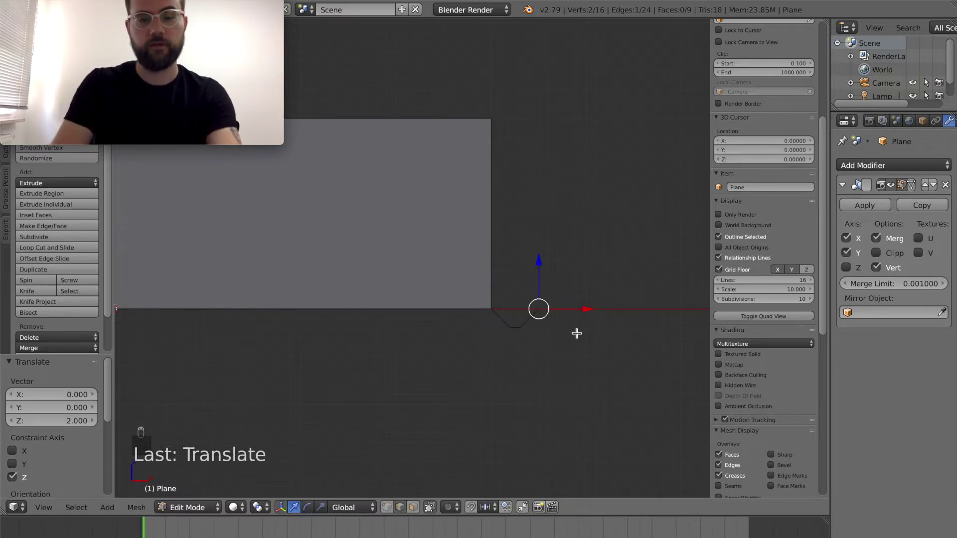
# Step: Extrude the raised outer edge of the groove and move it 20 along the X axis
pyautogui.keyDown('ctrl'); pyautogui.scroll(-4, 397, 160); pyautogui.keyUp('ctrl')
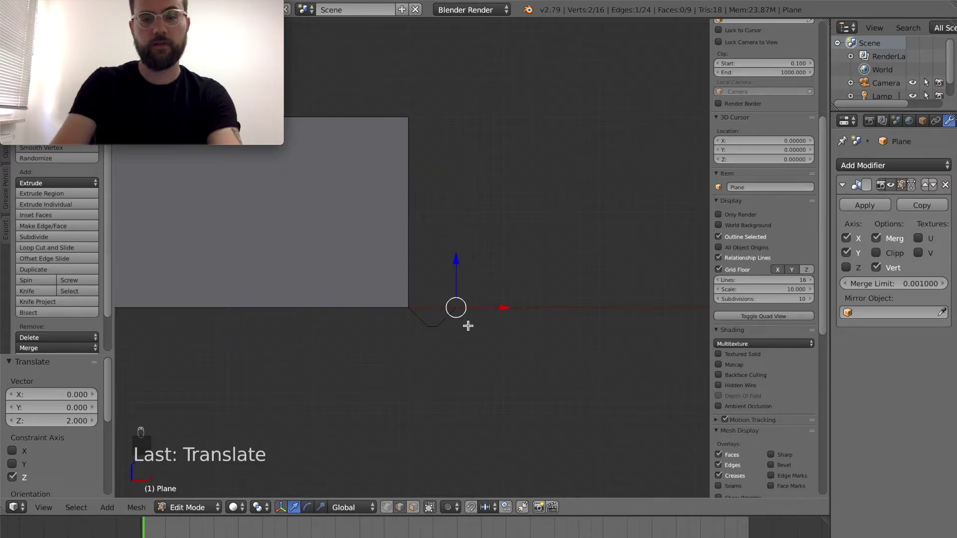
pyautogui.write('eg20')
pyautogui.press('Return')
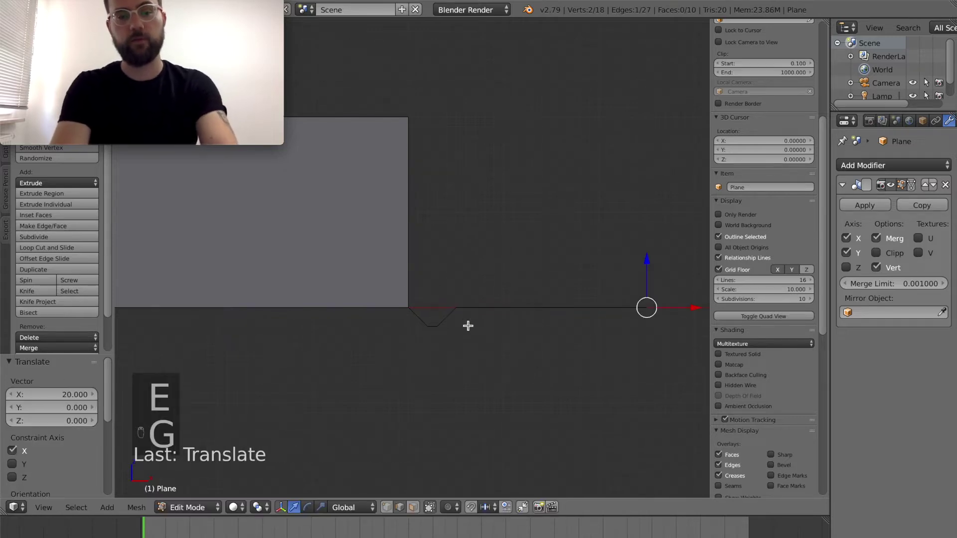
# Step: Extrude the outer end edge of the 20-long flap and move it -2 along the Z axis
pyautogui.scroll(5, 468, 326)
pyautogui.keyDown('ctrl'); pyautogui.scroll(-2, 468, 326); pyautogui.keyUp('ctrl')
pyautogui.hscroll(-5, 471, 329)
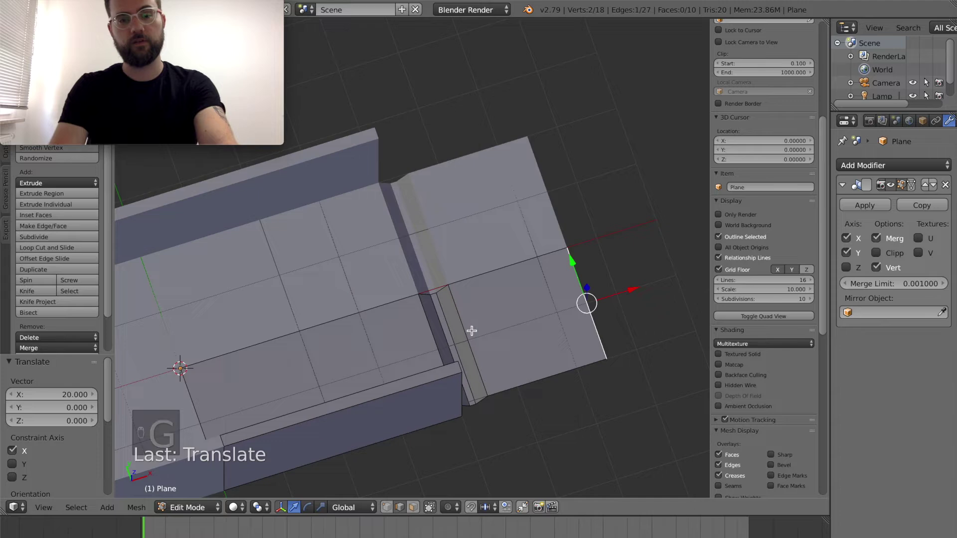
pyautogui.scroll(-6, 468, 314)
pyautogui.hscroll(-2, 442, 304)
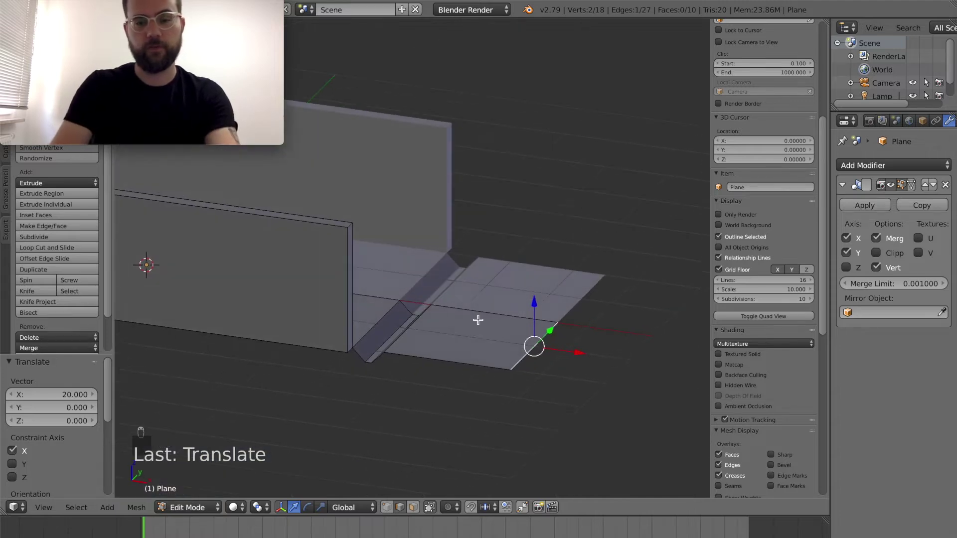
pyautogui.press('e')
pyautogui.rightClick(477, 319)
pyautogui.press('g')
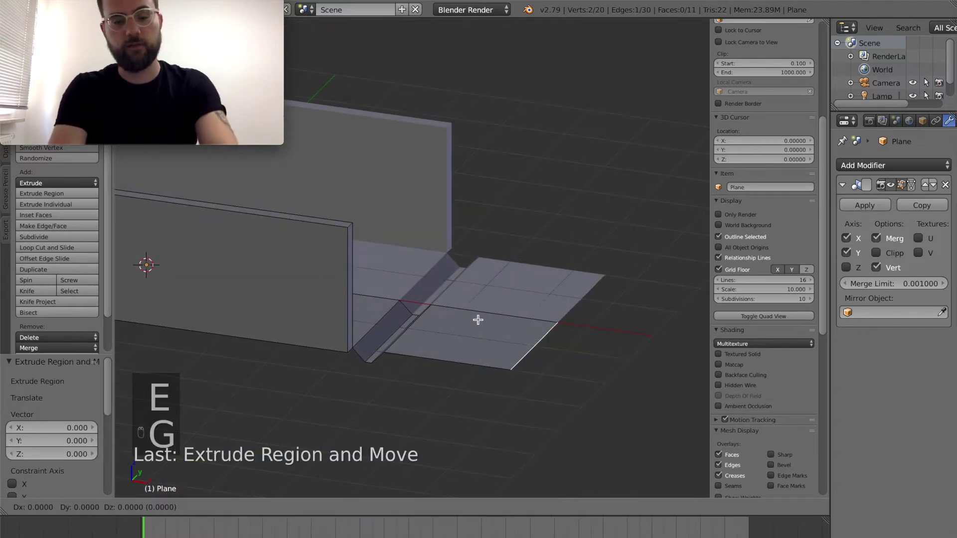
pyautogui.write('z-2')
pyautogui.press('Return')
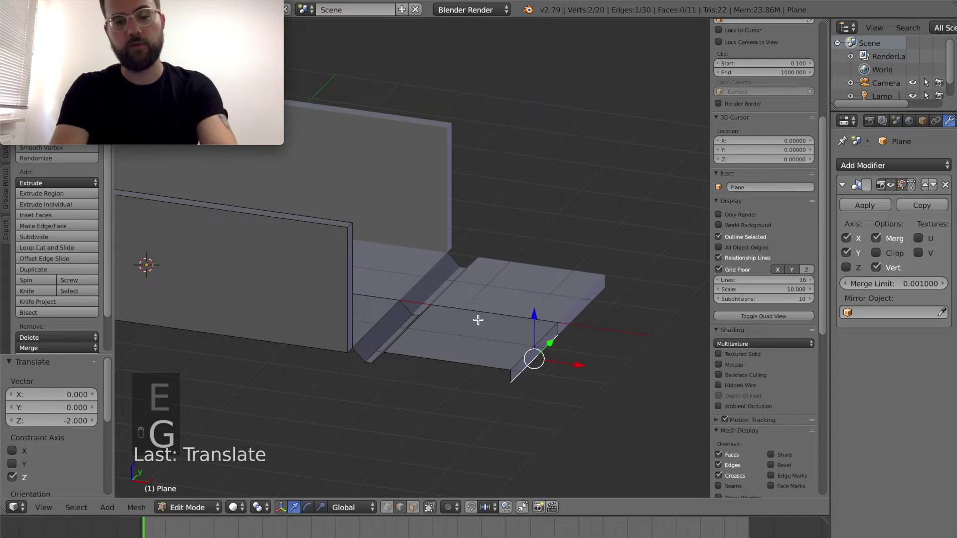
# Step: Select the lower edge of the flap's outer end, extrude it and move it -0.2 along the Z axis
pyautogui.scroll(-2, 477, 319)
pyautogui.press('KP_1')
pyautogui.press('a')
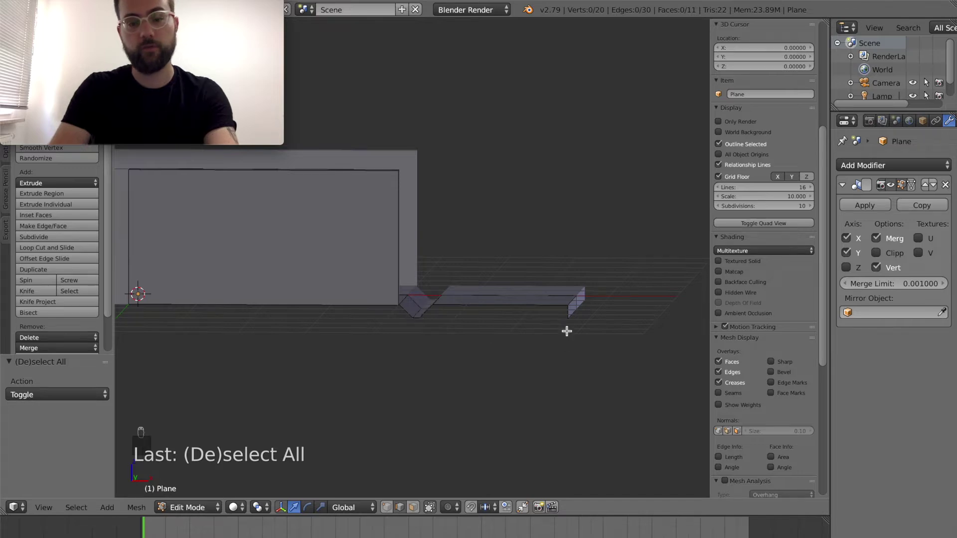
pyautogui.hscroll(3, 566, 333)
pyautogui.rightClick(547, 323)
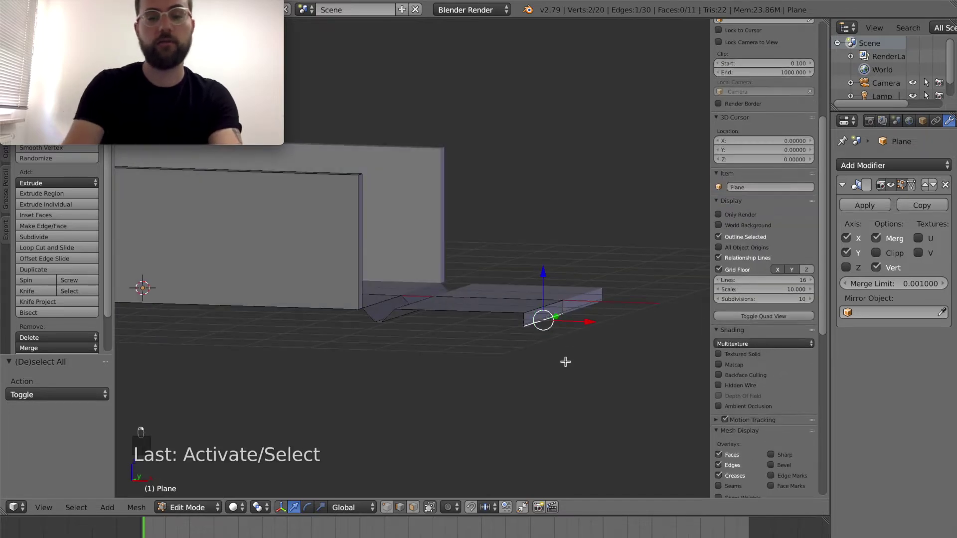
pyautogui.press('e')
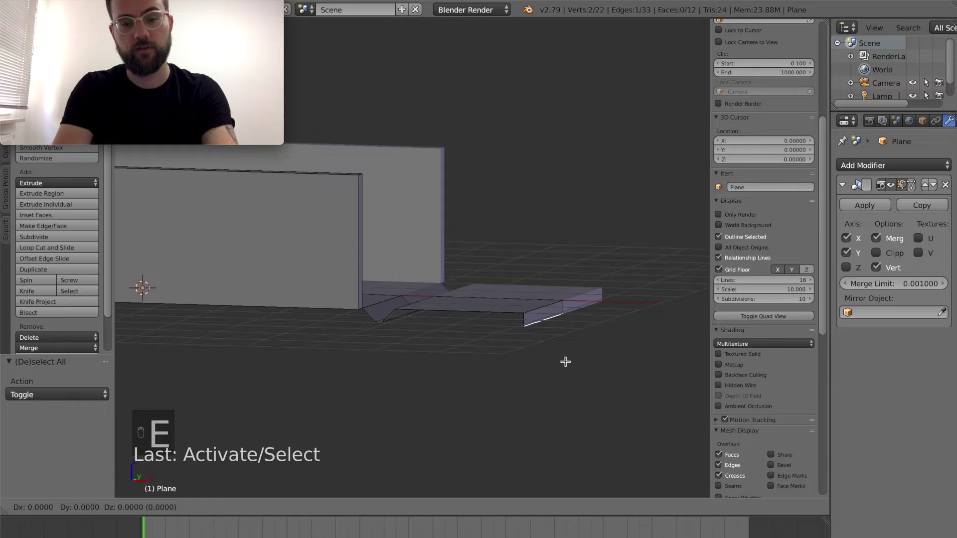
pyautogui.press('g')
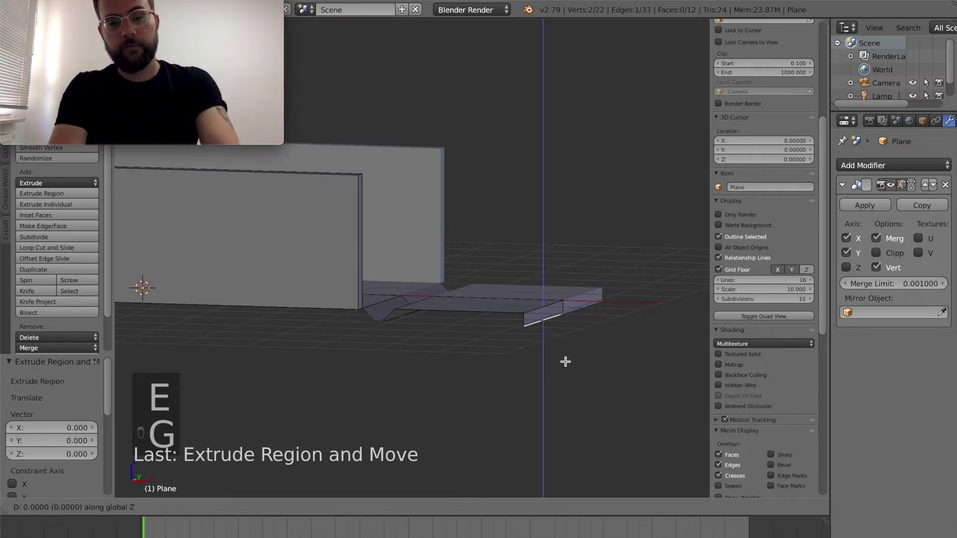
pyautogui.write('gz')
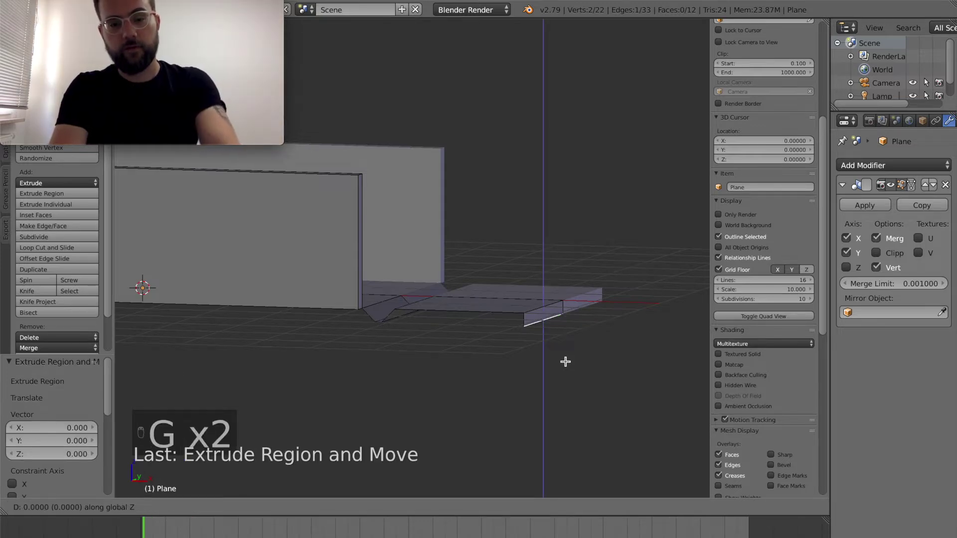
pyautogui.write('-0.2')
pyautogui.press('Return')
# Step: Extrude the lowest end edge, set snapping to Vertex and move the new edge -22 along X to the groove's outer bottom corner
pyautogui.press('e')
pyautogui.press('Escape')
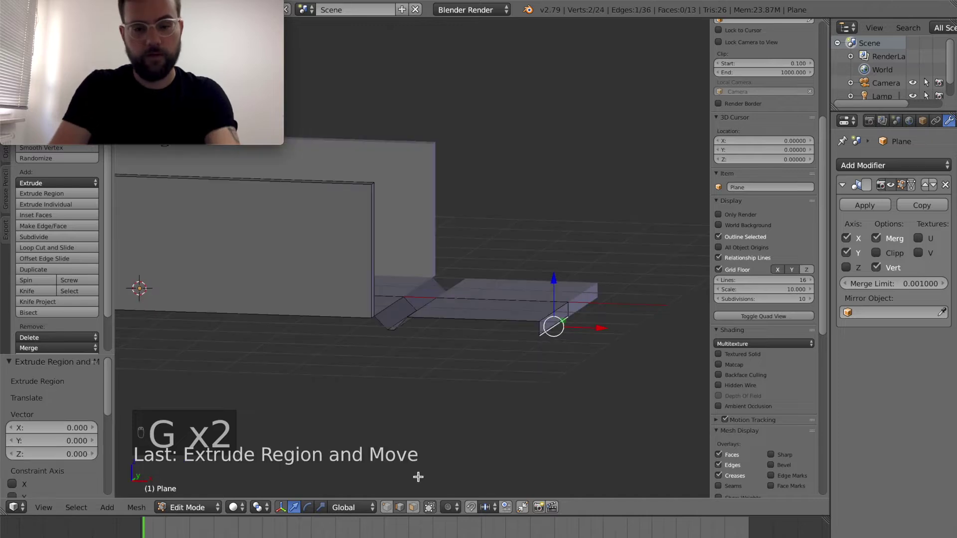
pyautogui.click(485, 507)
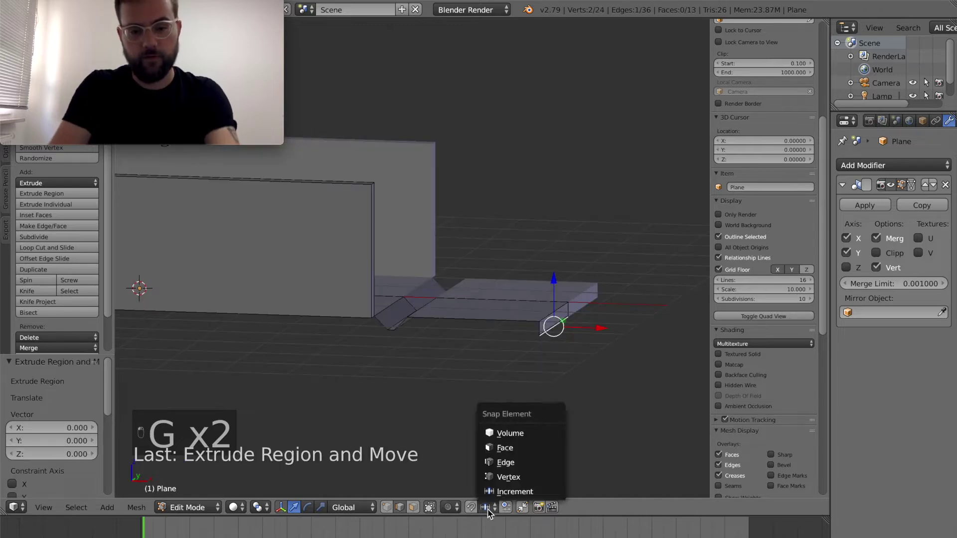
pyautogui.click(503, 478)
pyautogui.press('g')
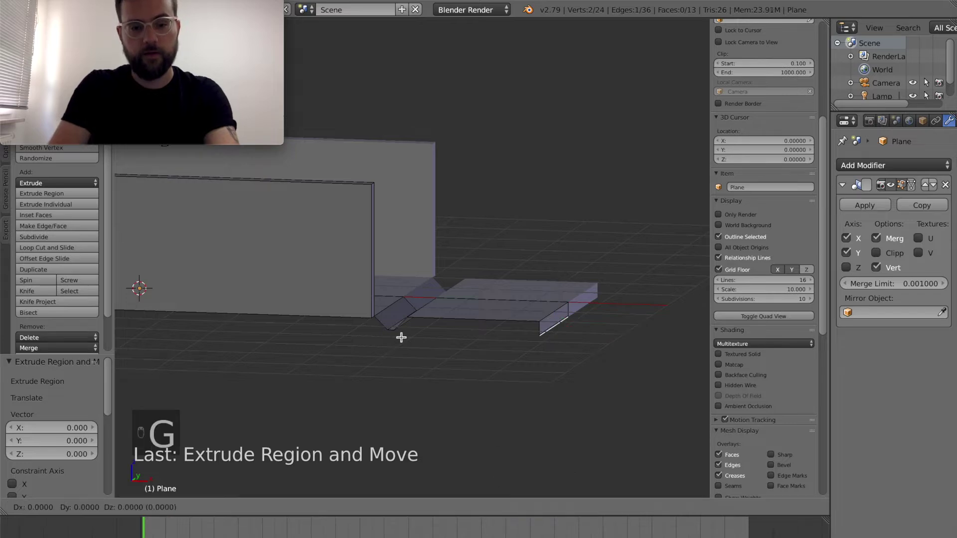
pyautogui.click(396, 326)
pyautogui.press('KP_1')
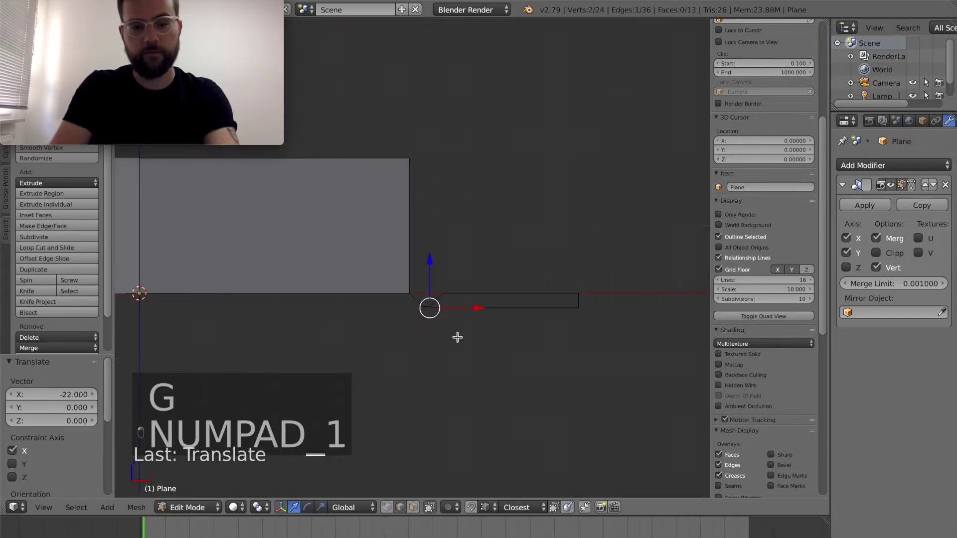
# Step: Select the inner edge of the flap's underside, extrude it and snap it -1 along X to the groove's inner bottom corner
pyautogui.press('a')
pyautogui.press('a')
pyautogui.scroll(3, 458, 337)
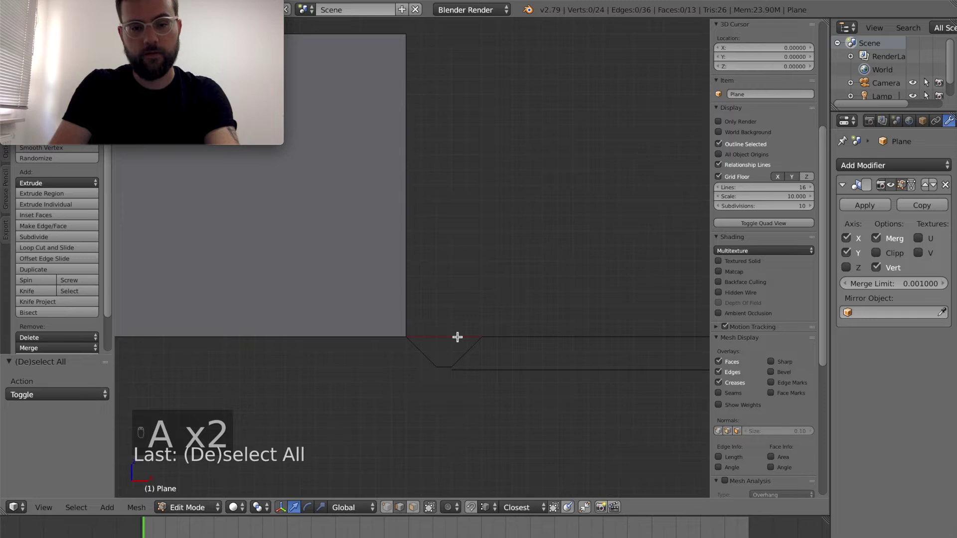
pyautogui.moveTo(455, 406); pyautogui.dragTo(439, 412, button='middle')
pyautogui.rightClick(439, 412)
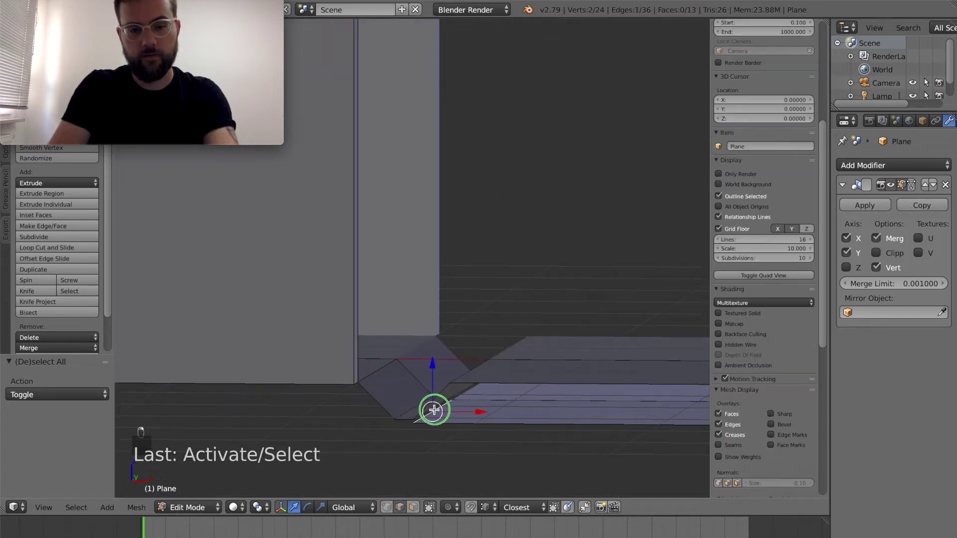
pyautogui.press('KP_1')
pyautogui.press('e')
pyautogui.press('g')
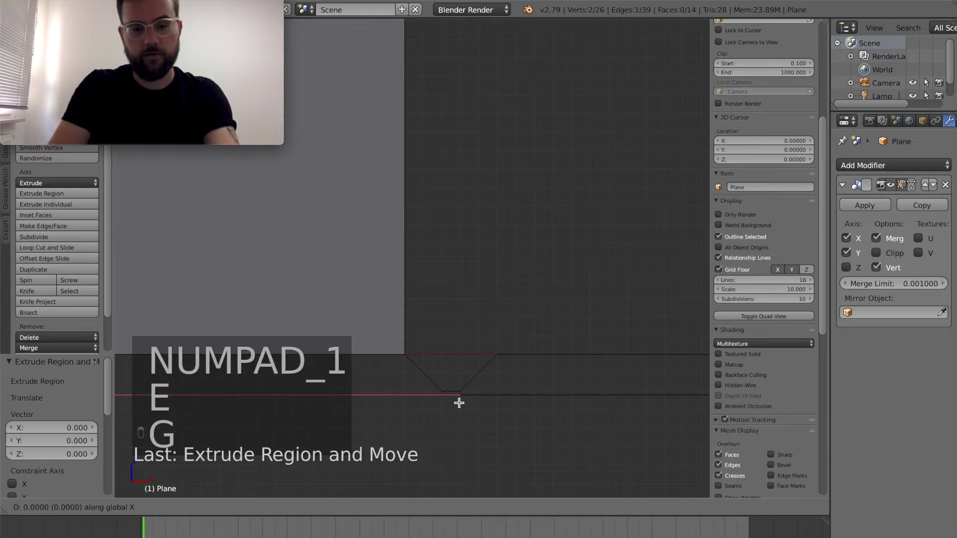
pyautogui.click(441, 389)
# Step: Extrude the underside's inner edge again and snap it -42 along X to the model's centre line
pyautogui.keyDown('ctrl'); pyautogui.scroll(-3, 466, 428); pyautogui.keyUp('ctrl')
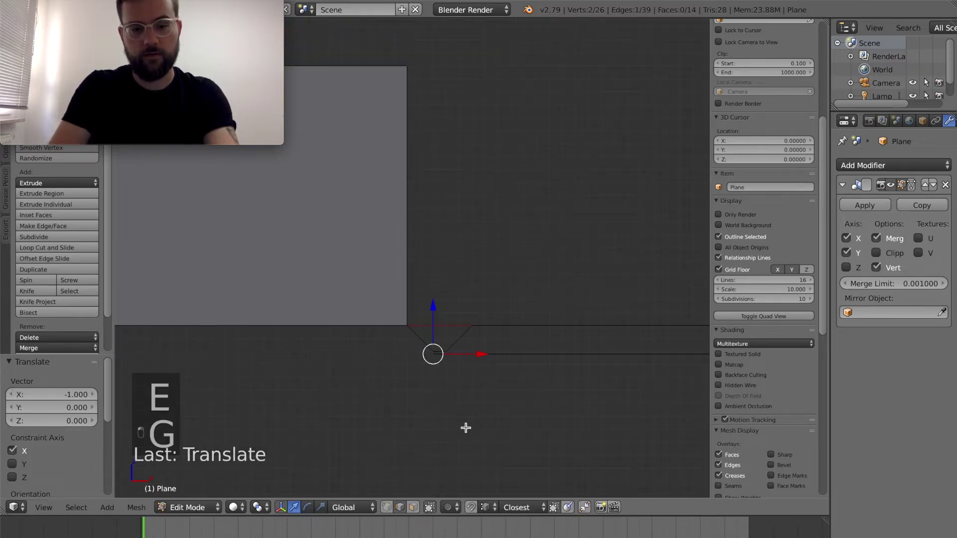
pyautogui.keyDown('shift'); pyautogui.hscroll(-5, 465, 428); pyautogui.keyUp('shift')
pyautogui.press('e')
pyautogui.click(466, 428)
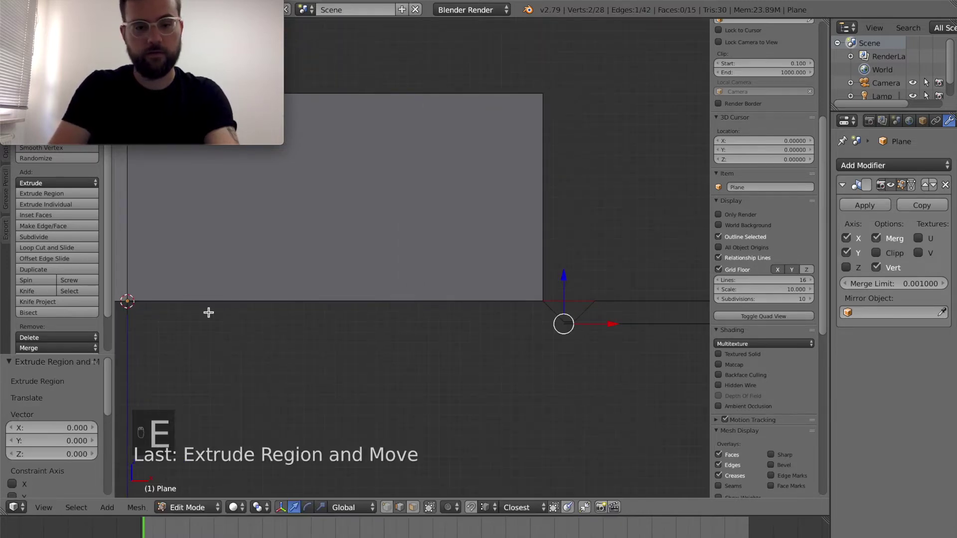
pyautogui.keyDown('ctrl'); pyautogui.hscroll(-5, 209, 312); pyautogui.keyUp('ctrl')
pyautogui.press('g')
pyautogui.click(302, 299)
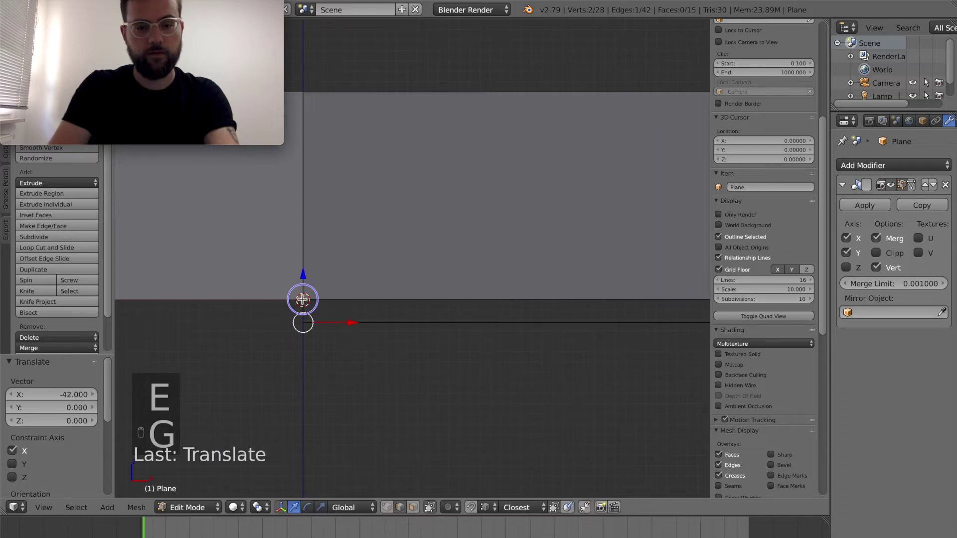
# Step: Select the two long edges of the end flap's thin side face, extrude them and move them -2 along the Y axis
pyautogui.scroll(-10, 408, 320)
pyautogui.press('a')
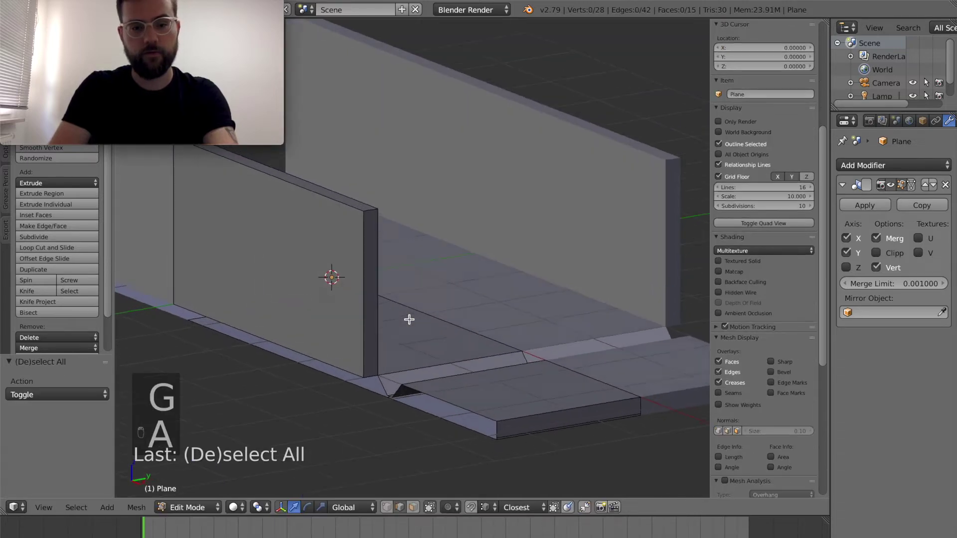
pyautogui.scroll(5, 408, 320)
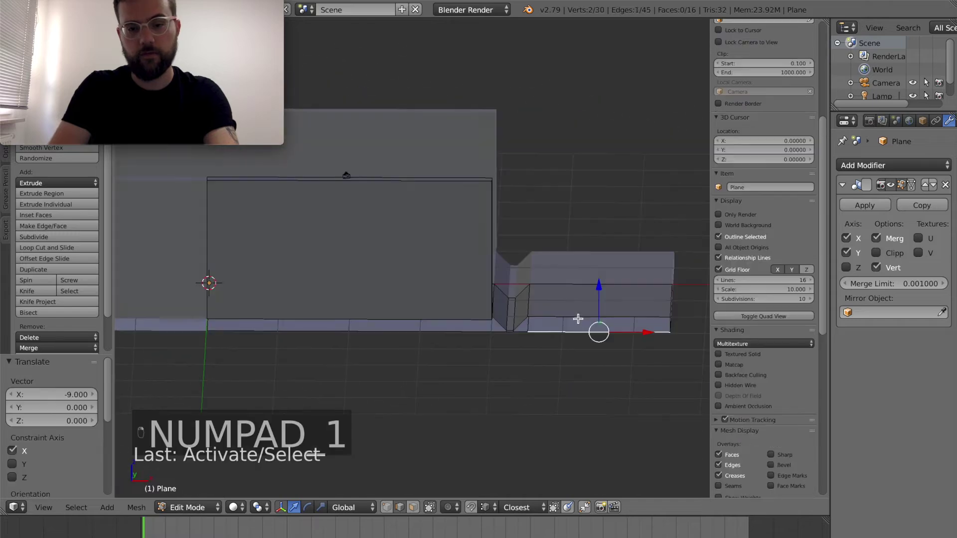
pyautogui.keyDown('shift'); pyautogui.click(578, 317); pyautogui.keyUp('shift')
pyautogui.scroll(-8, 577, 318)
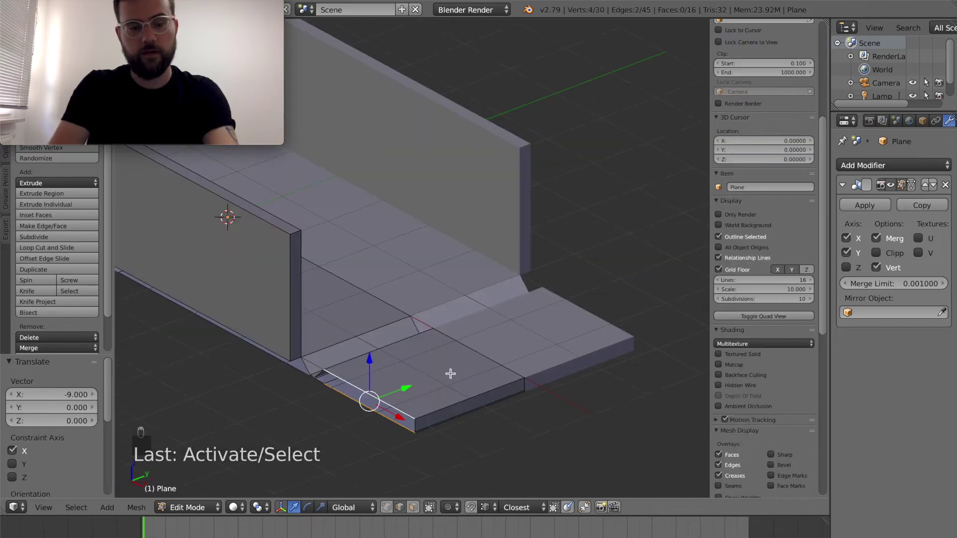
pyautogui.press('e')
pyautogui.rightClick(450, 373)
pyautogui.press('KP_7')
pyautogui.write('gy')
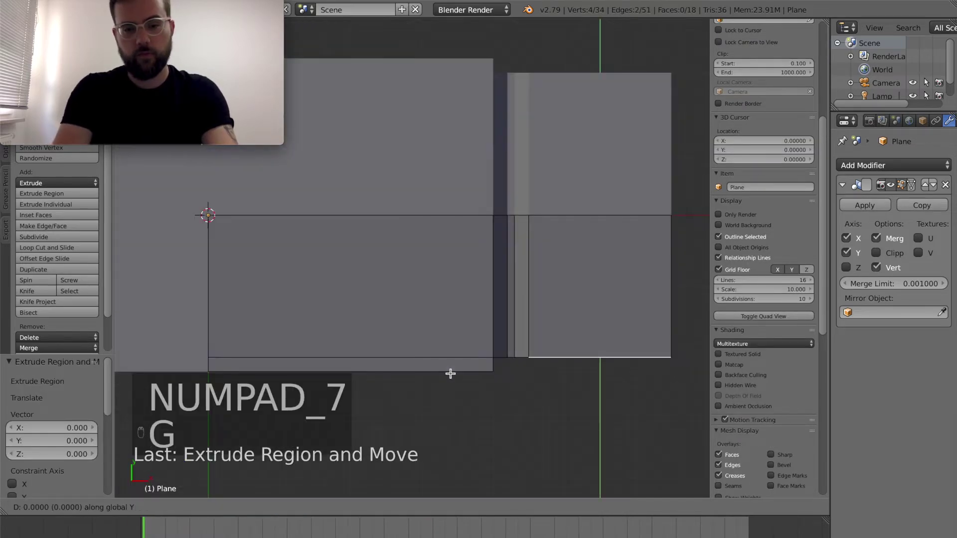
pyautogui.write('-2')
pyautogui.press('Return')
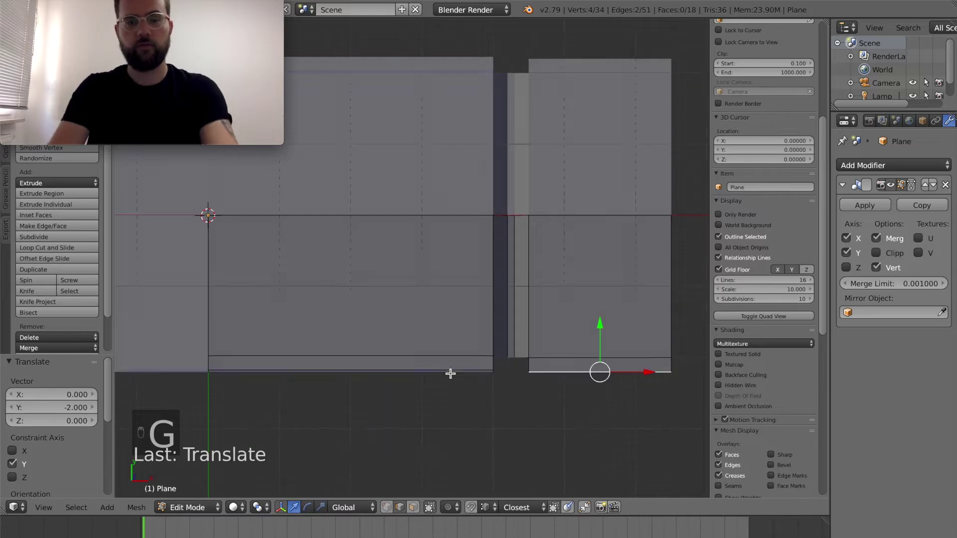
# Step: Add two evenly spaced horizontal loop cuts around the raised side wall
pyautogui.scroll(5, 451, 374)
pyautogui.moveTo(450, 373); pyautogui.dragTo(378, 280, button='middle')
pyautogui.hotkey('ctrl', 'r')
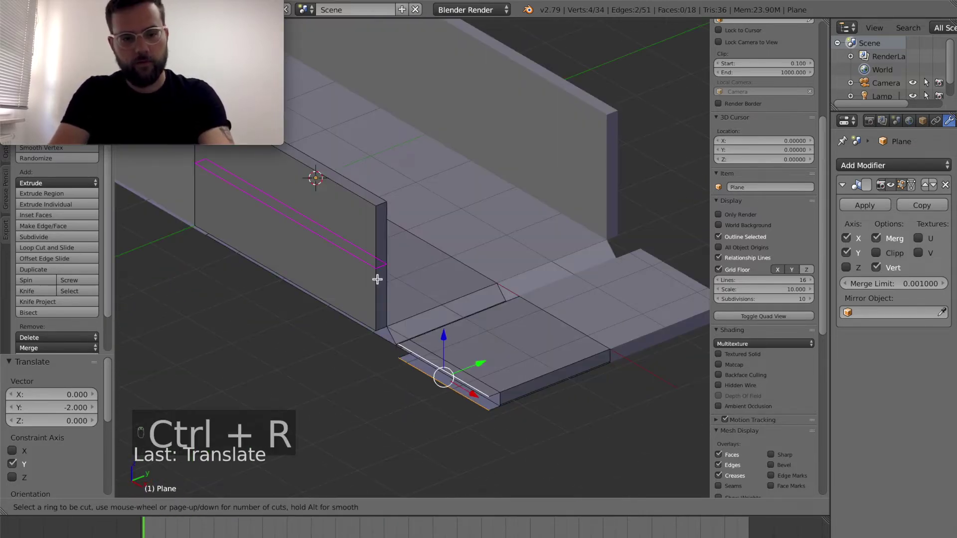
pyautogui.click(378, 279)
pyautogui.click(377, 279)
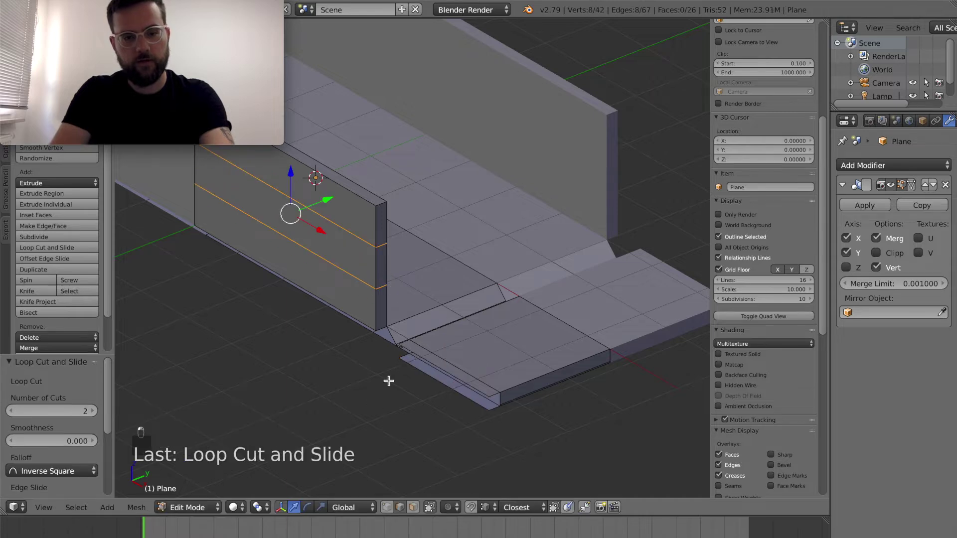
# Step: Select the middle face on the side wall's narrow end and extrude it 3 along the X axis to form a tab
pyautogui.click(414, 507)
pyautogui.rightClick(382, 270)
pyautogui.moveTo(425, 331); pyautogui.dragTo(434, 337, button='middle')
pyautogui.scroll(-1, 434, 337)
pyautogui.scroll(3, 484, 314)
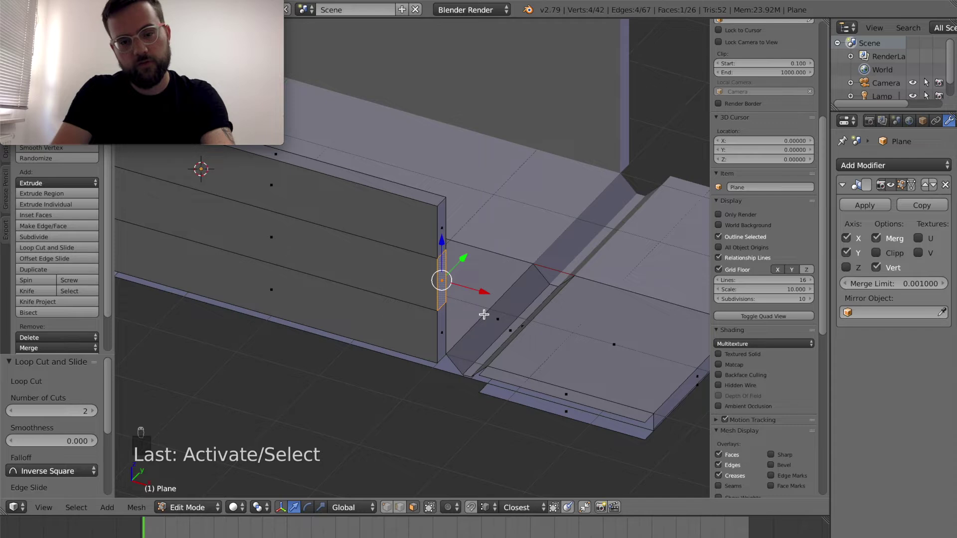
pyautogui.press('e')
pyautogui.press('x')
pyautogui.press('3')
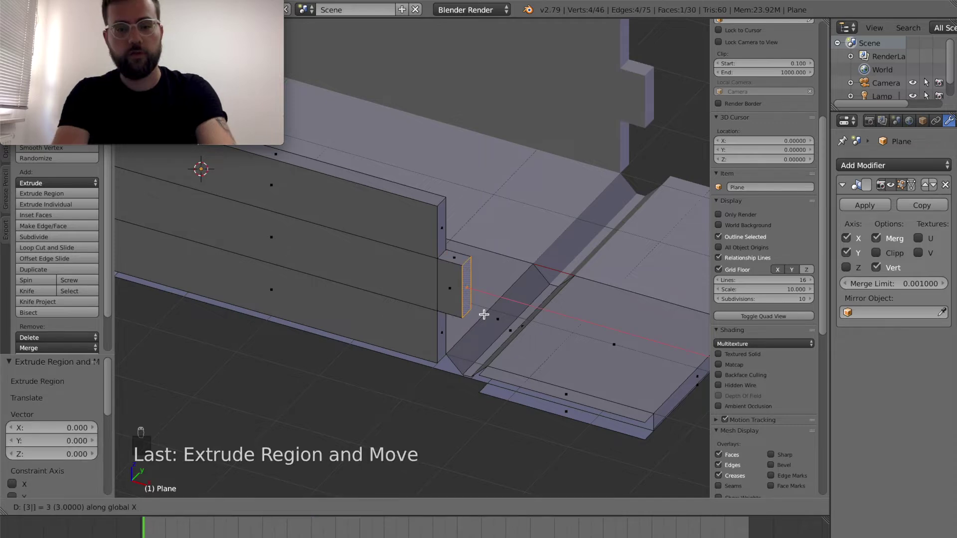
pyautogui.press('Return')
pyautogui.moveTo(484, 314); pyautogui.dragTo(464, 302, button='middle')
# Step: Select the lower edge of the tab's outer end and move it 3 along the Z axis to slope the tab's underside
pyautogui.click(398, 507)
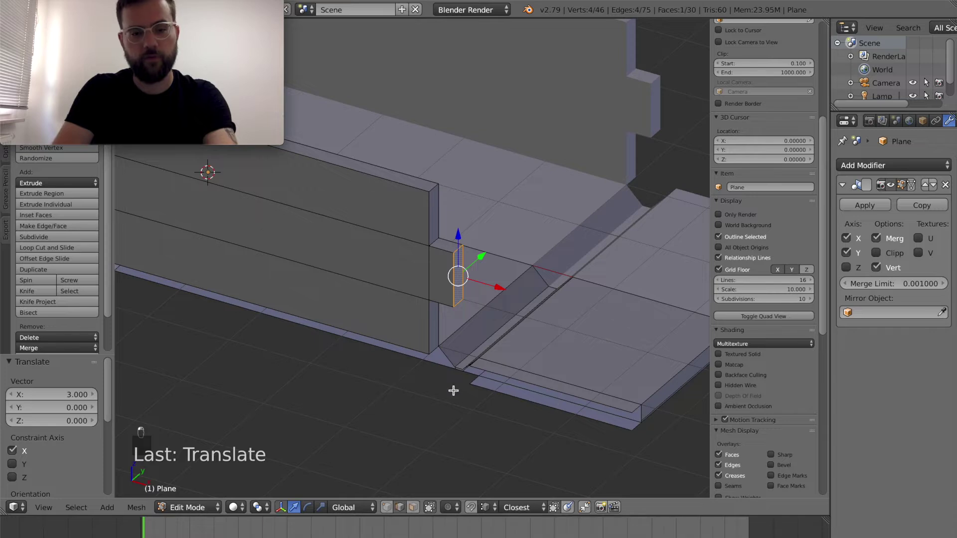
pyautogui.rightClick(461, 307)
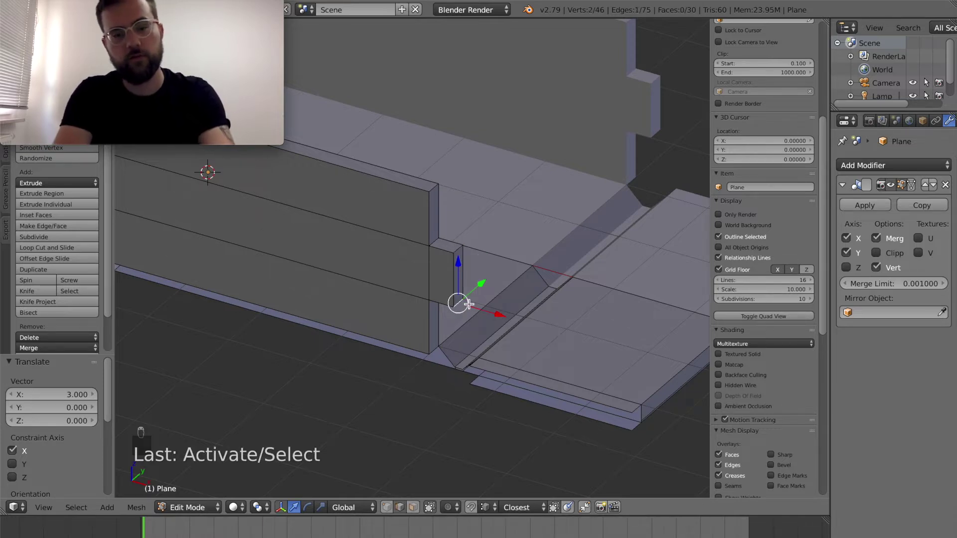
pyautogui.press('g')
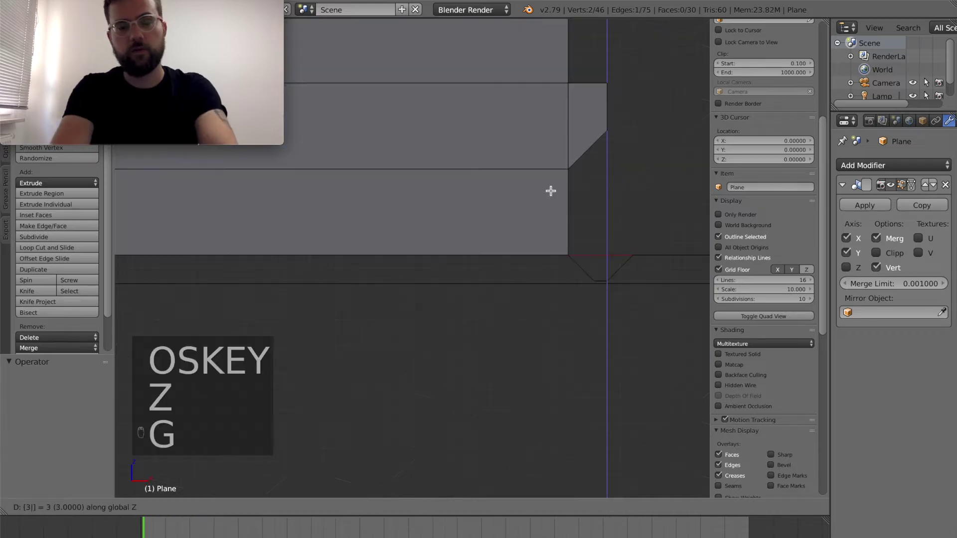
pyautogui.press('Return')
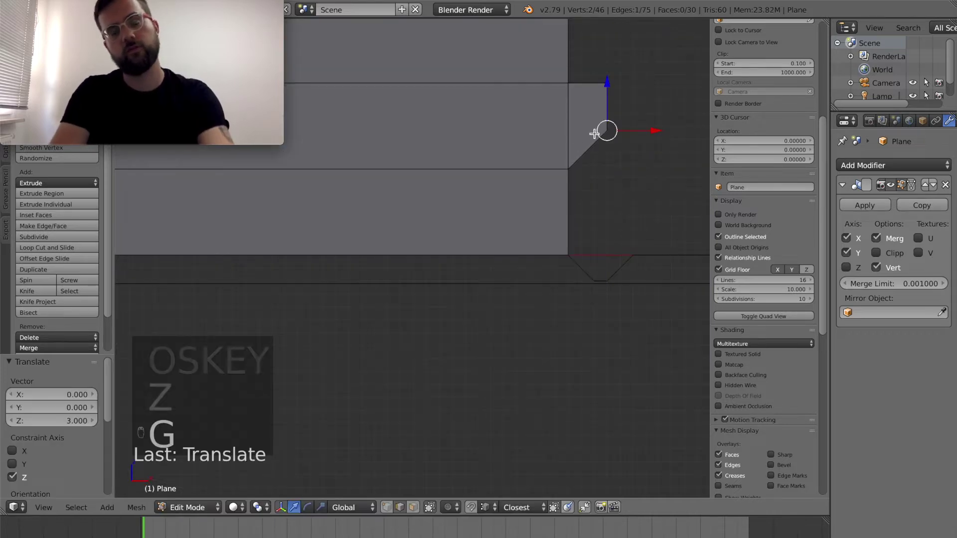
# Step: Add two evenly spaced vertical loop cuts around the tab without sliding them
pyautogui.keyDown('shift'); pyautogui.hscroll(1, 593, 133); pyautogui.keyUp('shift')
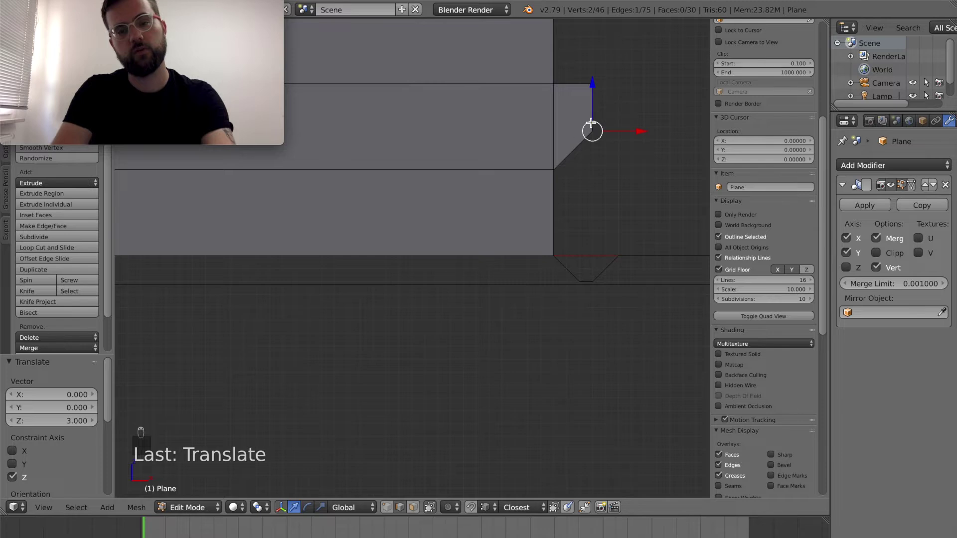
pyautogui.hscroll(2, 578, 156)
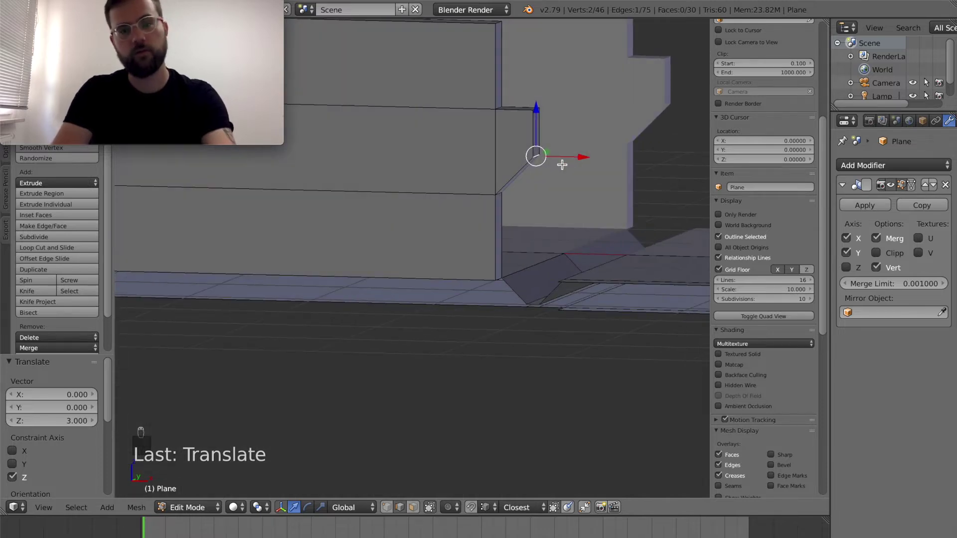
pyautogui.hscroll(4, 562, 164)
pyautogui.hotkey('ctrl', 'r')
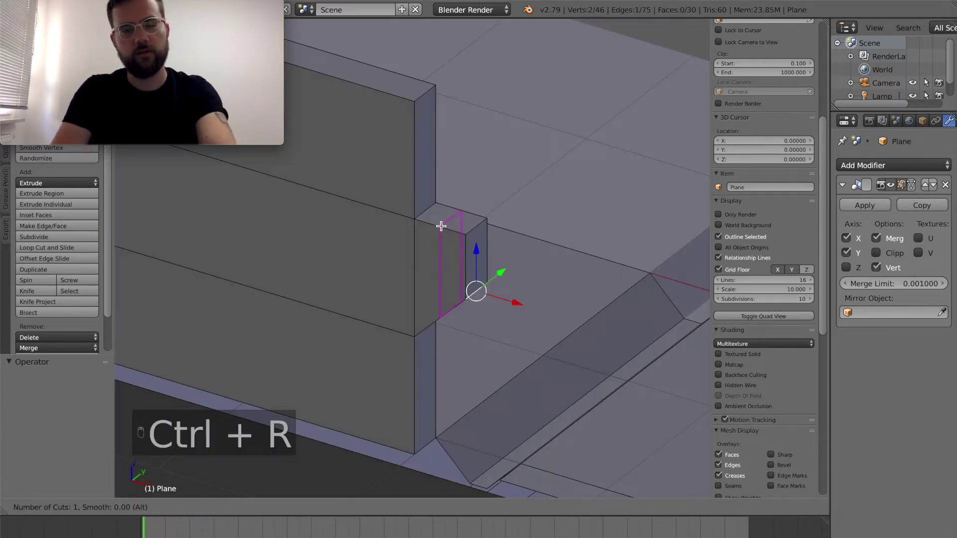
pyautogui.click(441, 226)
pyautogui.rightClick(441, 226)
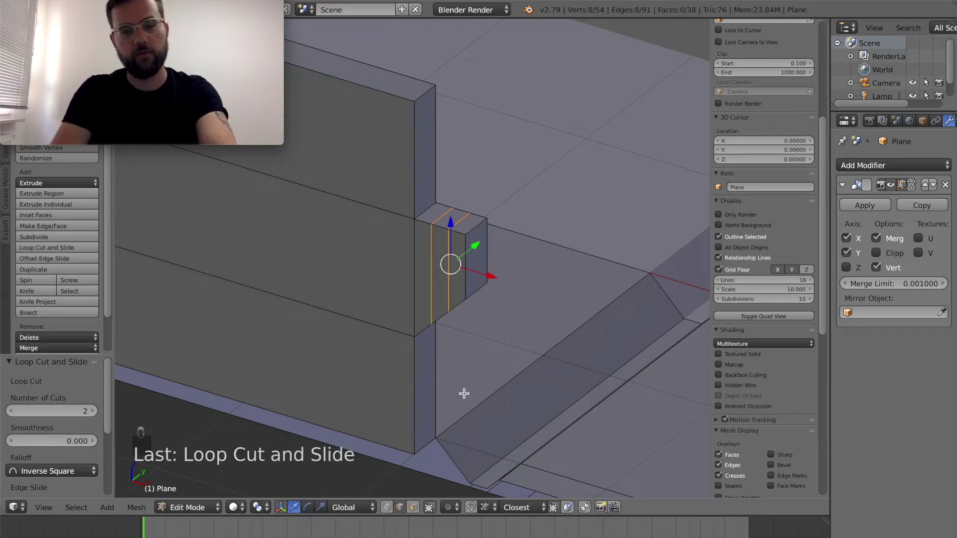
# Step: Select a short edge on top of the tab and turn on the edge length display for the mesh
pyautogui.rightClick(458, 233)
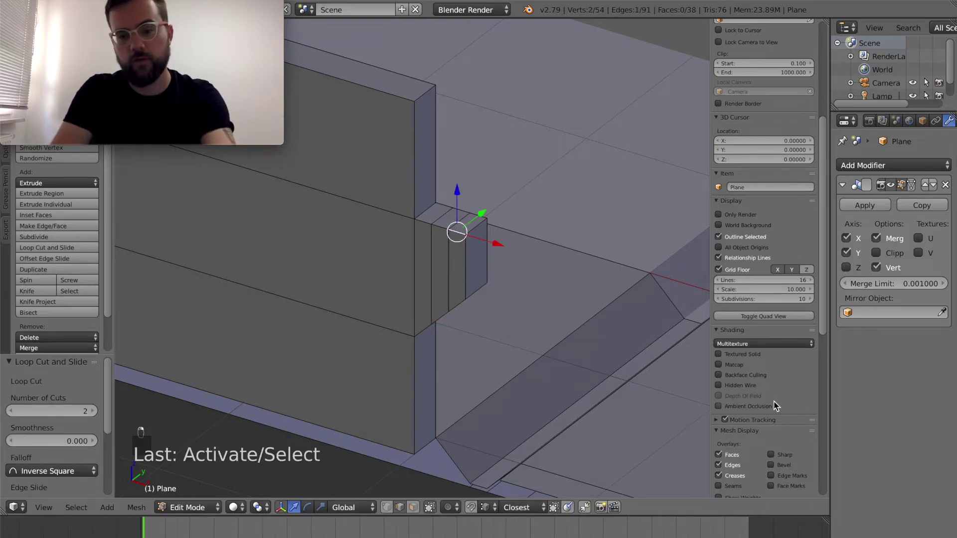
pyautogui.scroll(-15, 775, 406)
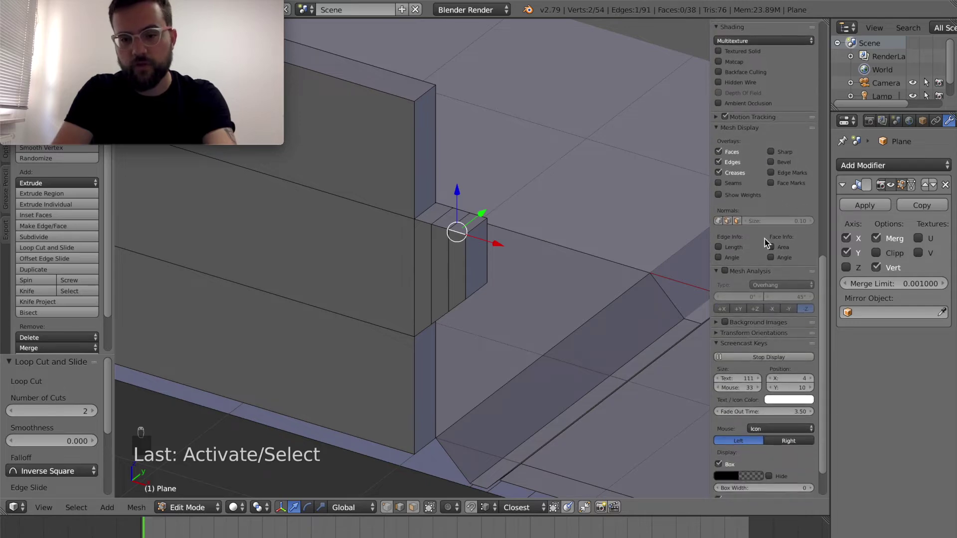
pyautogui.keyDown('ctrl'); pyautogui.scroll(5, 734, 246); pyautogui.keyUp('ctrl')
pyautogui.scroll(15, 728, 240)
pyautogui.scroll(-11, 729, 242)
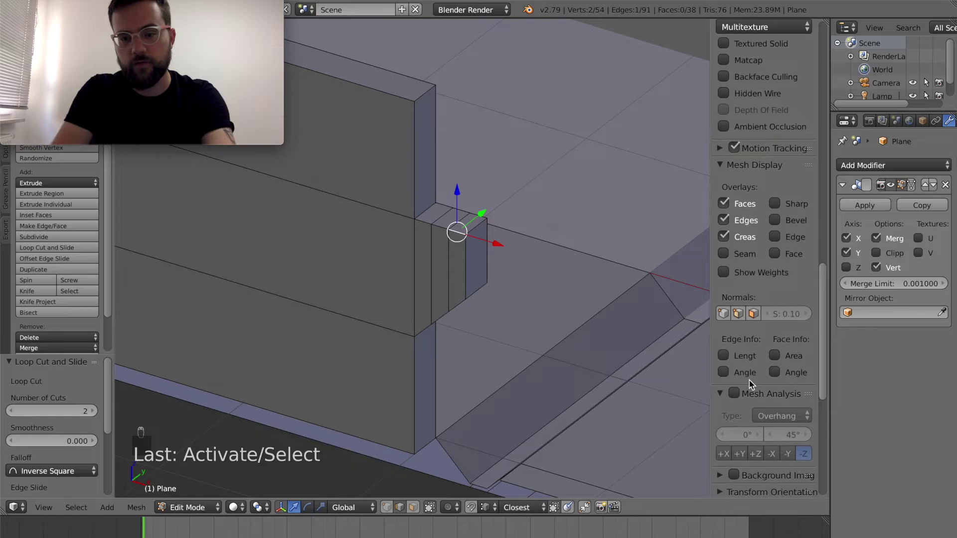
pyautogui.click(751, 357)
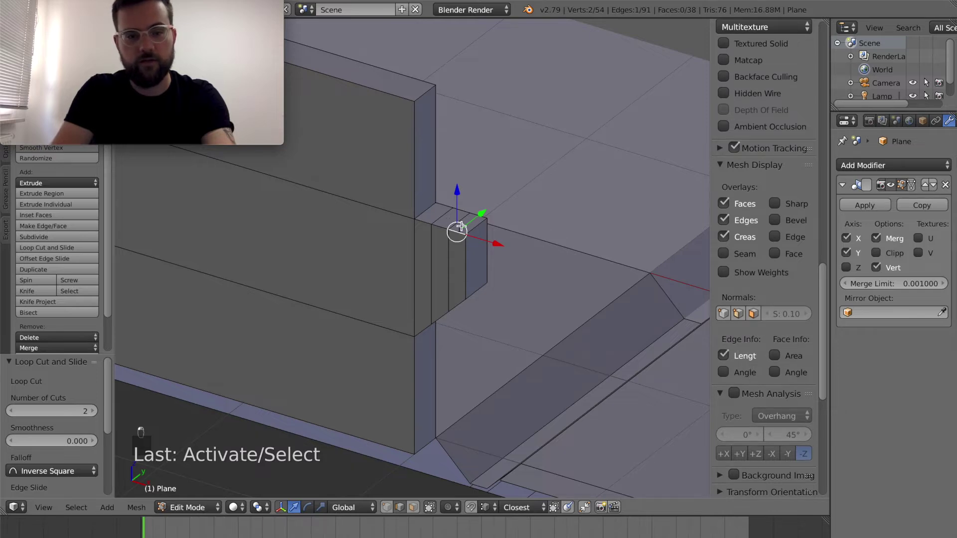
pyautogui.scroll(2, 484, 278)
pyautogui.scroll(-3, 484, 278)
# Step: With the two outermost faces on each side of the tab selected, scale them to 0.5 along the Y axis
pyautogui.moveTo(484, 278); pyautogui.dragTo(533, 384, button='middle')
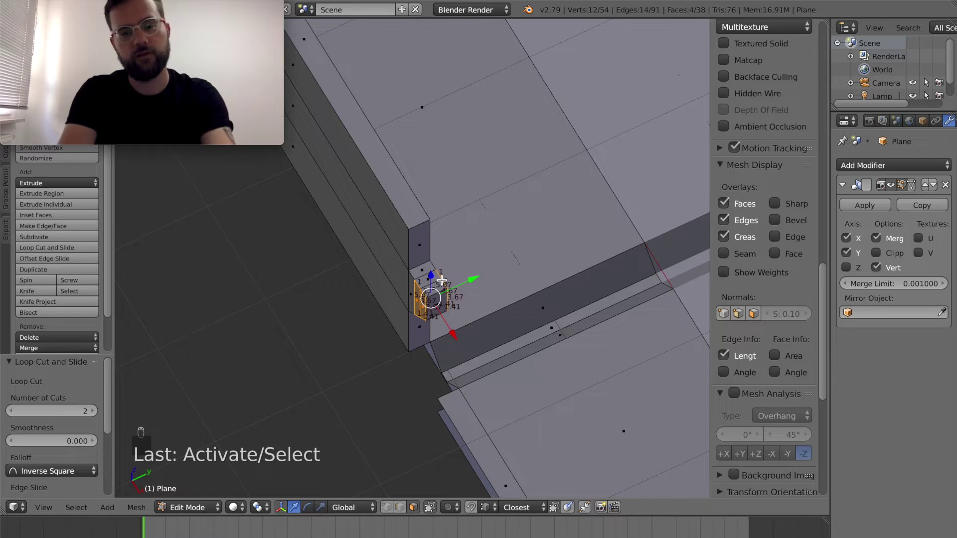
pyautogui.write('sy.5')
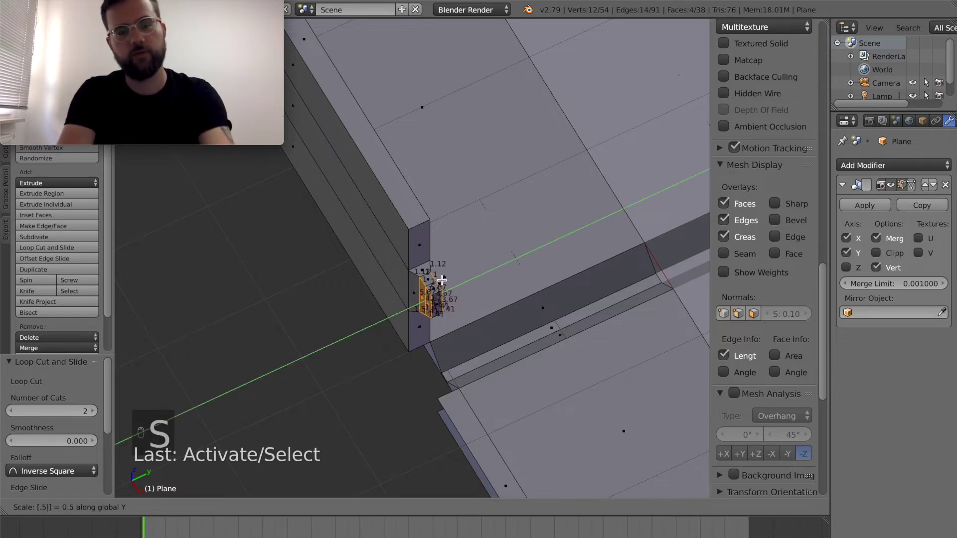
pyautogui.press('Return')
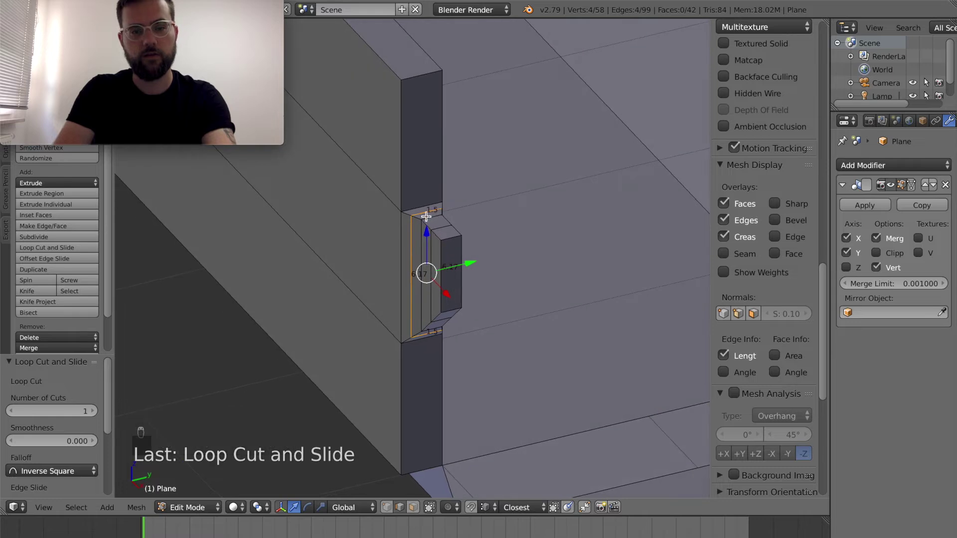
# Step: Scale the edge loop near the tab's base to 0.667 along Y and snap it -0.5 along X to the wall's end
pyautogui.press('s')
pyautogui.press('y')
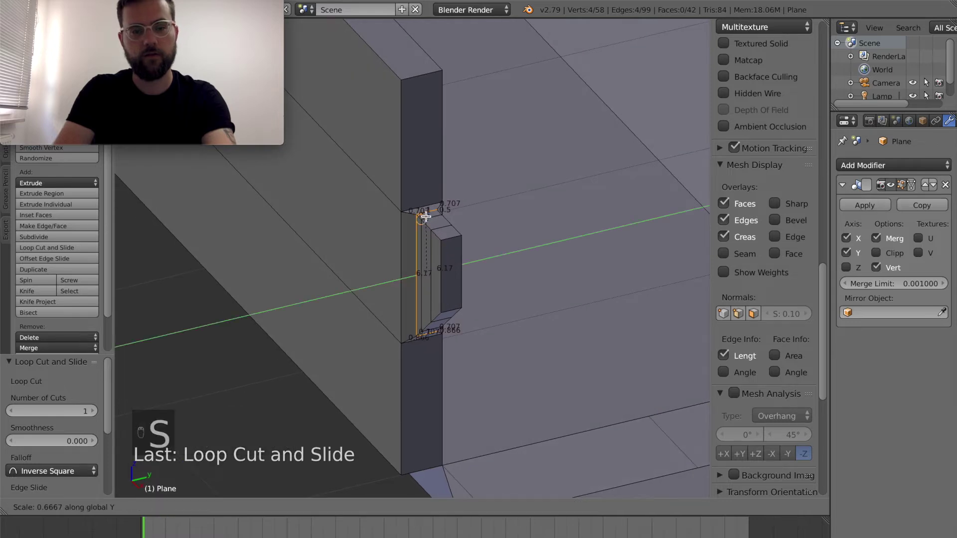
pyautogui.click(425, 215)
pyautogui.moveTo(448, 253); pyautogui.dragTo(486, 275, button='middle')
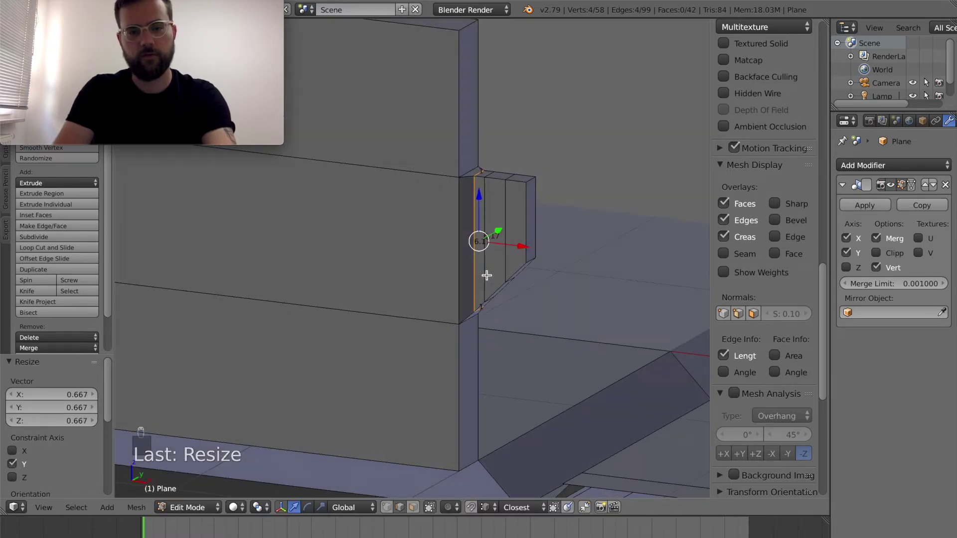
pyautogui.press('g')
pyautogui.press('x')
pyautogui.click(460, 181)
# Step: Move the tab's three top faces -0.5 along Z and the four cross edges of its sloped underside 0.5 along Z
pyautogui.moveTo(460, 181); pyautogui.dragTo(461, 182, button='middle')
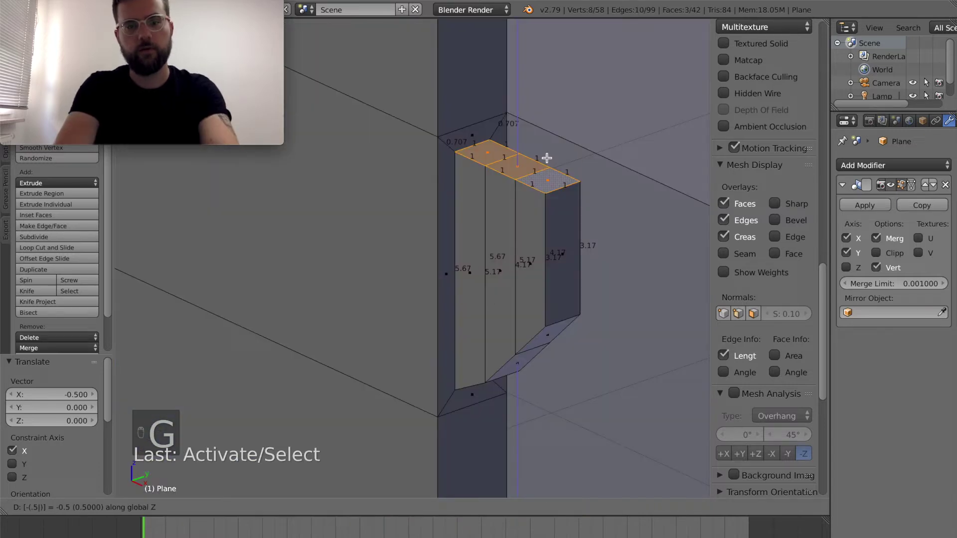
pyautogui.press('Return')
pyautogui.moveTo(484, 221); pyautogui.dragTo(483, 220, button='middle')
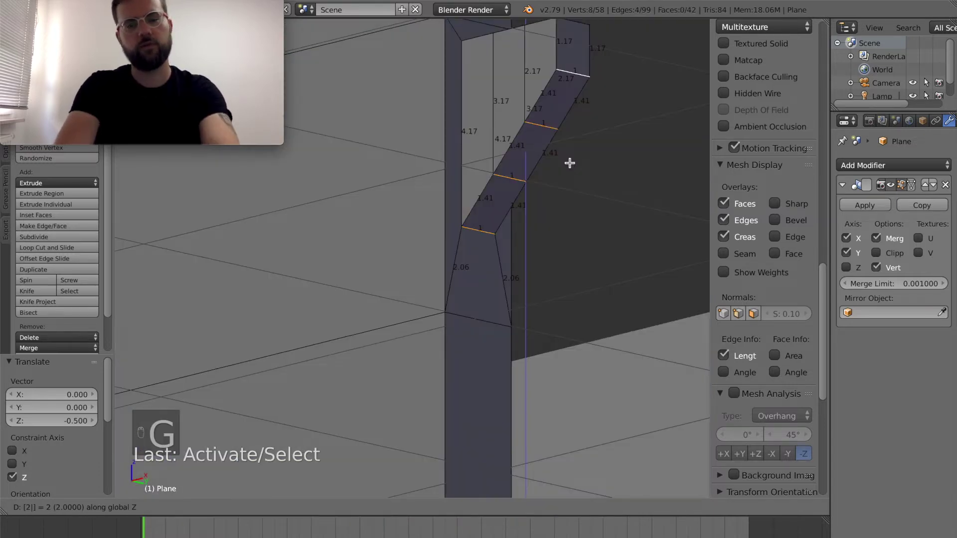
pyautogui.rightClick(570, 163)
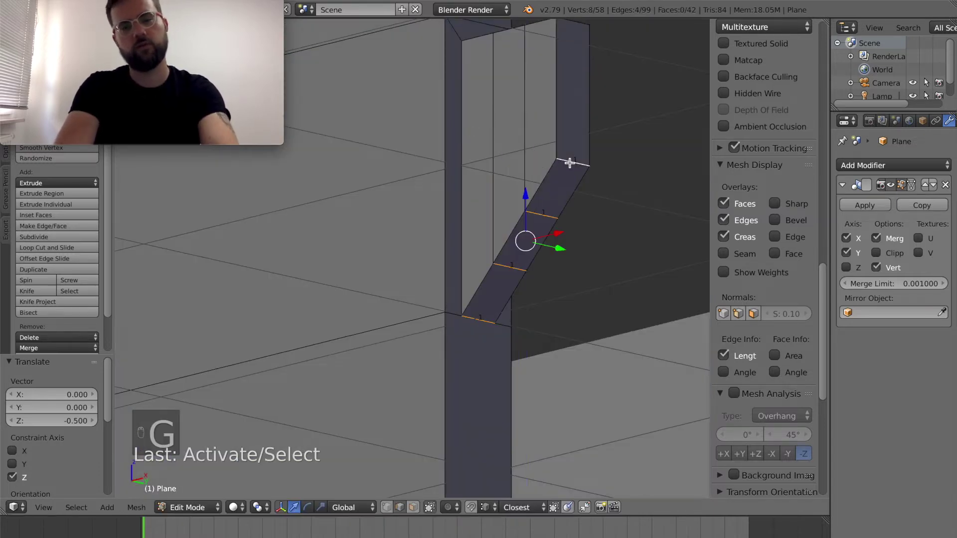
pyautogui.write('gz.5')
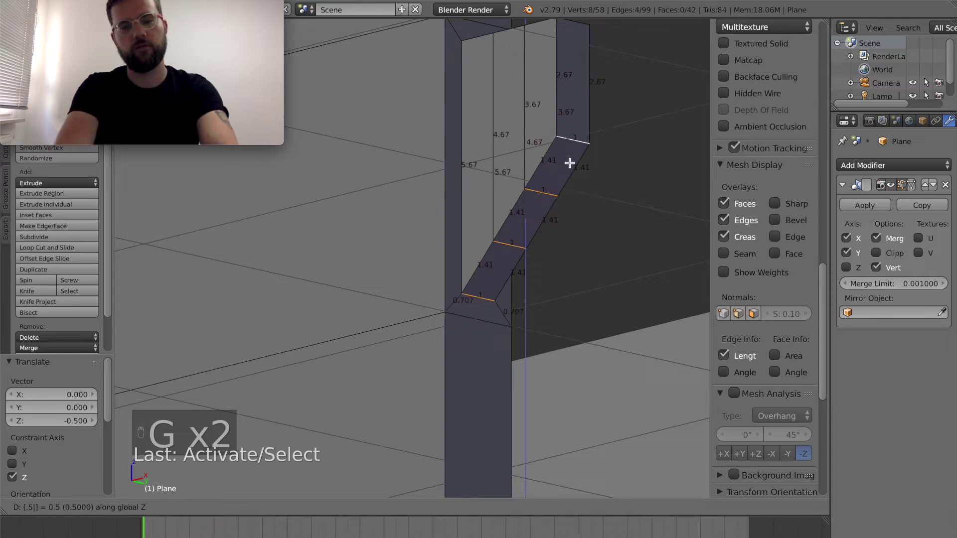
pyautogui.click(570, 162)
pyautogui.moveTo(569, 163); pyautogui.dragTo(569, 174, button='middle')
pyautogui.press('Tab')
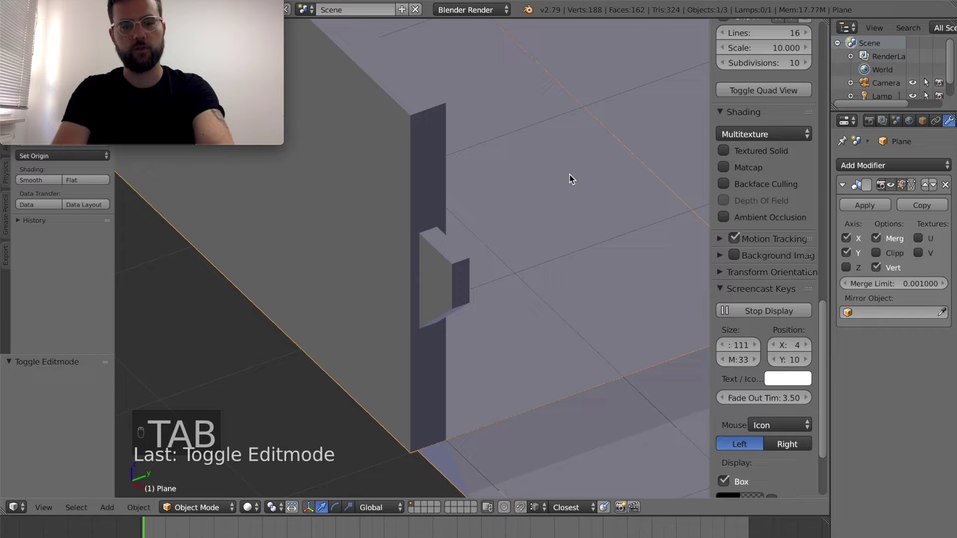
pyautogui.press('Tab')
pyautogui.hotkey('ctrl', 'r')
pyautogui.press('Escape')
# Step: Deselect everything and knife-cut across the outermost section of the tab's outer side, just above the sloped underside
pyautogui.press('a')
pyautogui.scroll(3, 571, 179)
pyautogui.press('k')
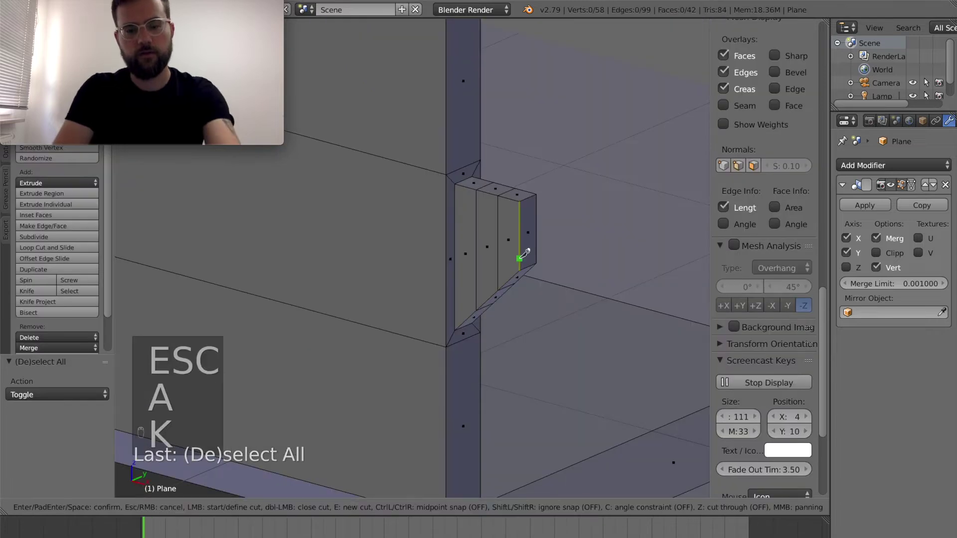
pyautogui.click(495, 266)
pyautogui.press('Return')
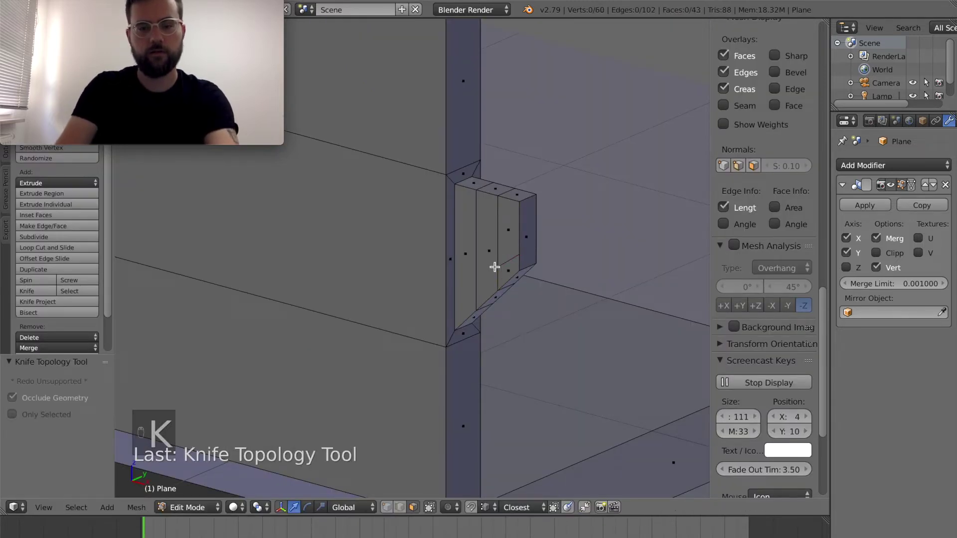
# Step: Level the knife-cut edge on the tab's outer side by scaling it to 0 along the Z axis
pyautogui.rightClick(535, 269)
pyautogui.press('s')
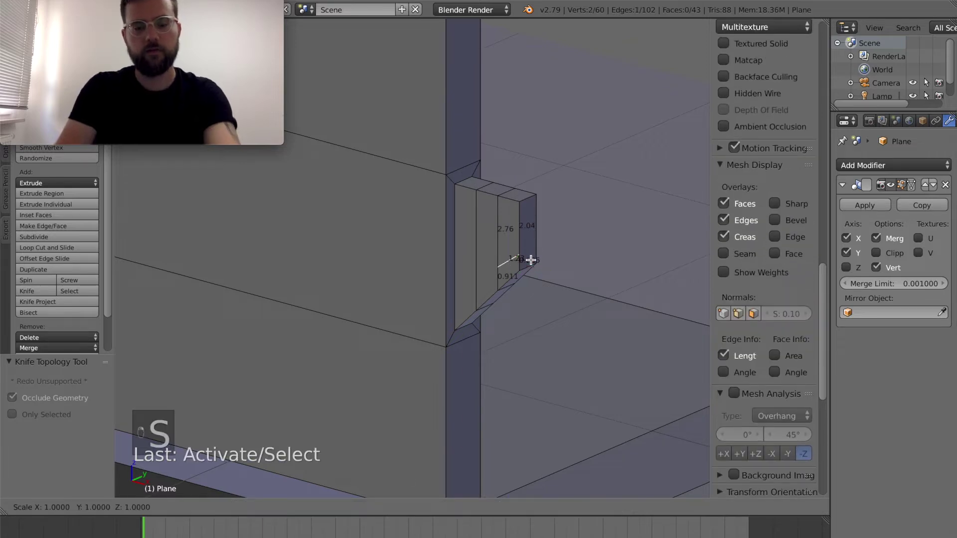
pyautogui.rightClick(531, 259)
pyautogui.press('s')
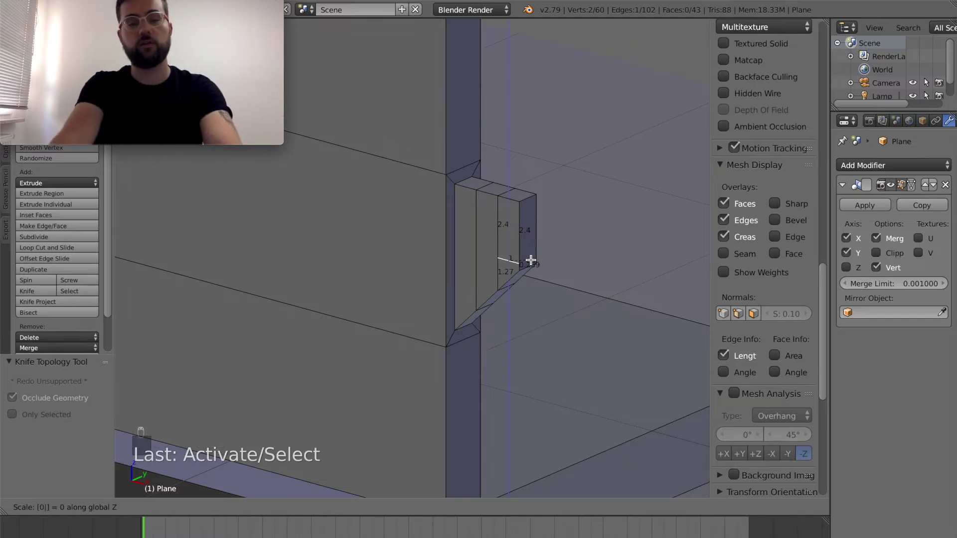
pyautogui.press('Return')
# Step: Extrude the outermost face above the cut on the tab's outer side outward along the Y axis
pyautogui.press('KP_1')
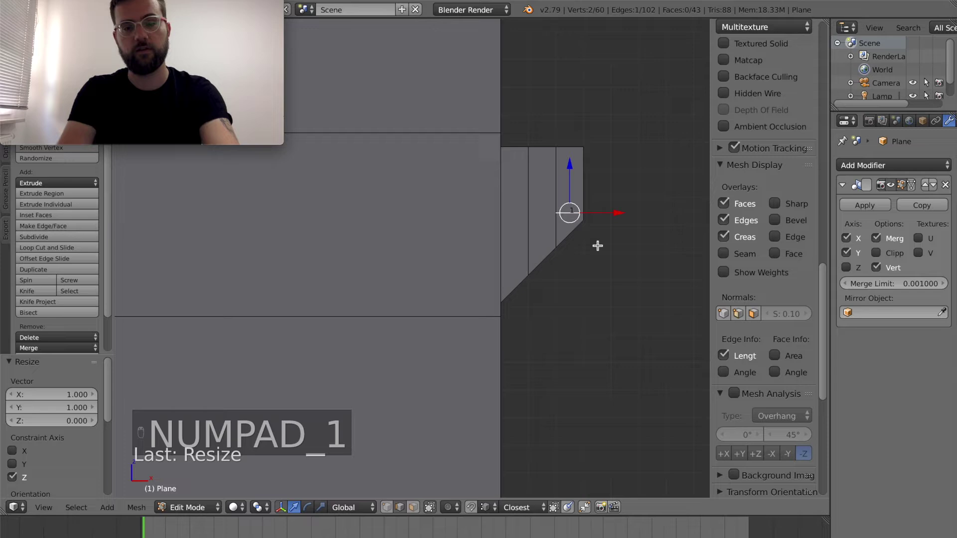
pyautogui.scroll(1, 598, 246)
pyautogui.scroll(-1, 597, 247)
pyautogui.rightClick(560, 189)
pyautogui.moveTo(561, 189); pyautogui.dragTo(590, 171, button='middle')
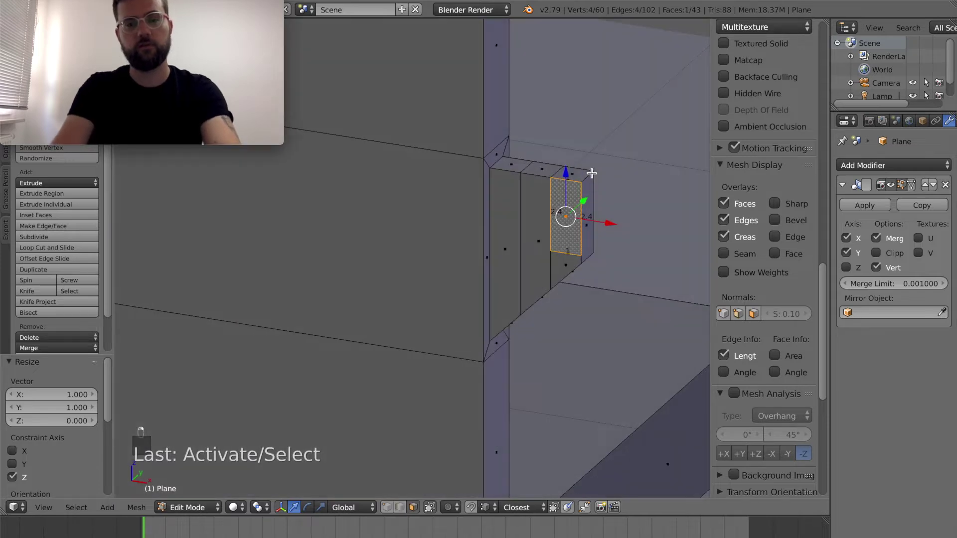
pyautogui.press('e')
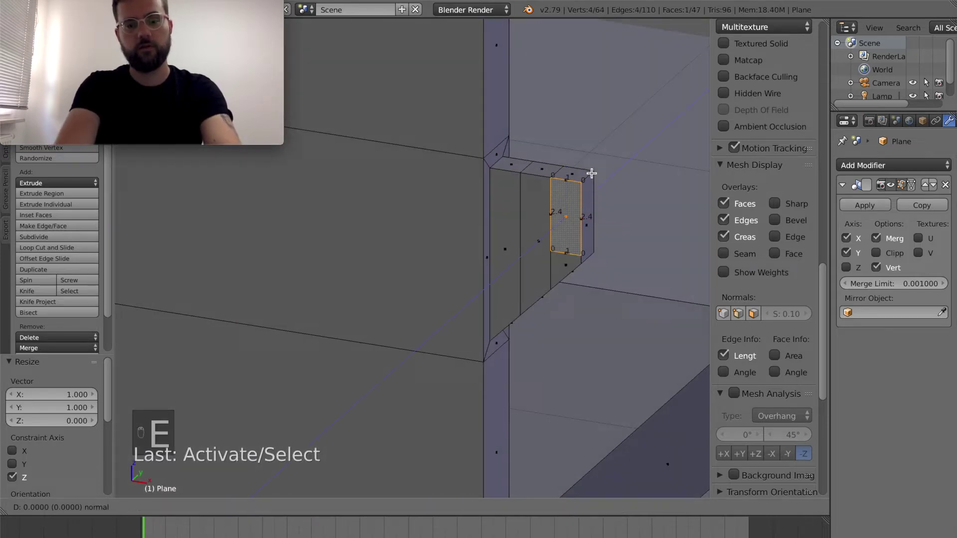
pyautogui.write('1')
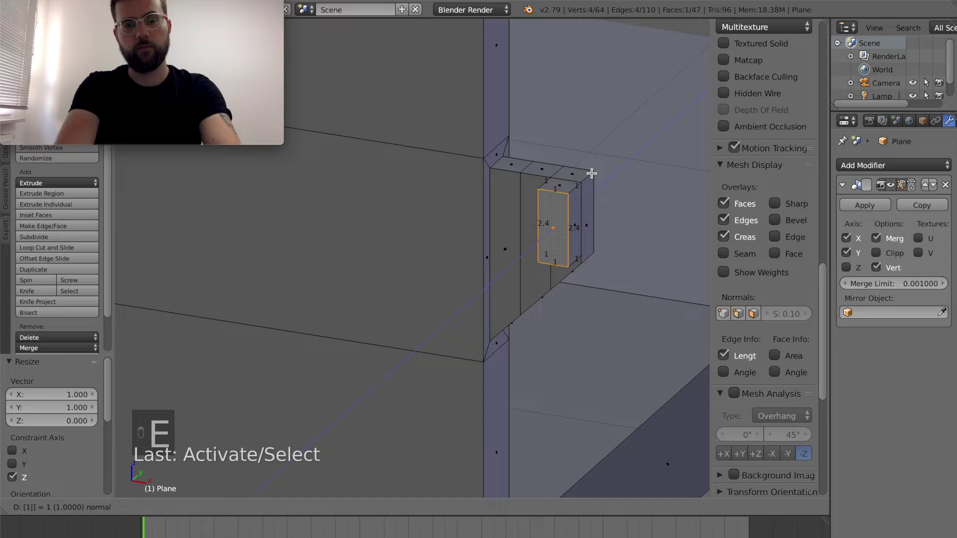
pyautogui.press('Return')
pyautogui.press('g')
pyautogui.press('y')
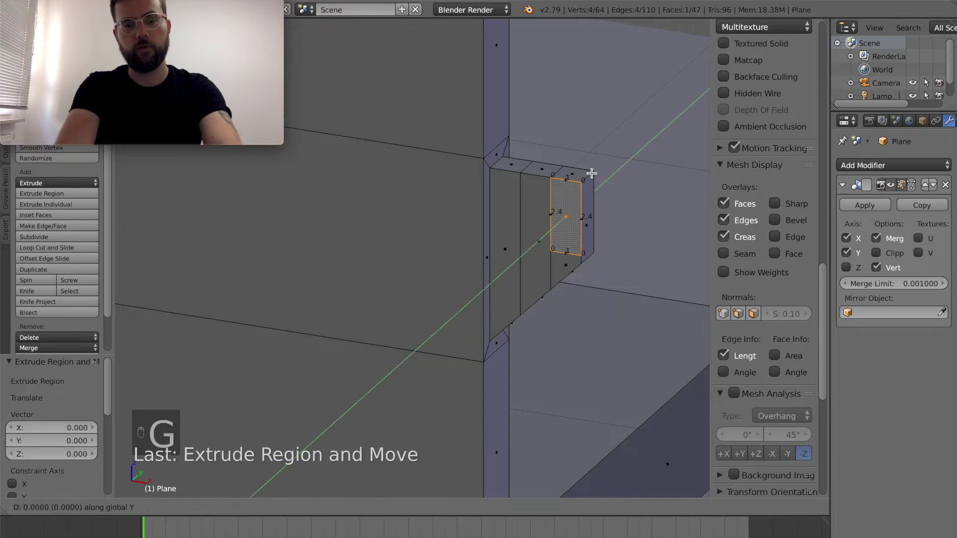
pyautogui.press('Return')
# Step: Move the lower outer edge of the extruded block 0.5 along Z to slope the block's underside
pyautogui.moveTo(592, 173); pyautogui.dragTo(531, 182, button='middle')
pyautogui.rightClick(531, 183)
pyautogui.hscroll(5, 533, 182)
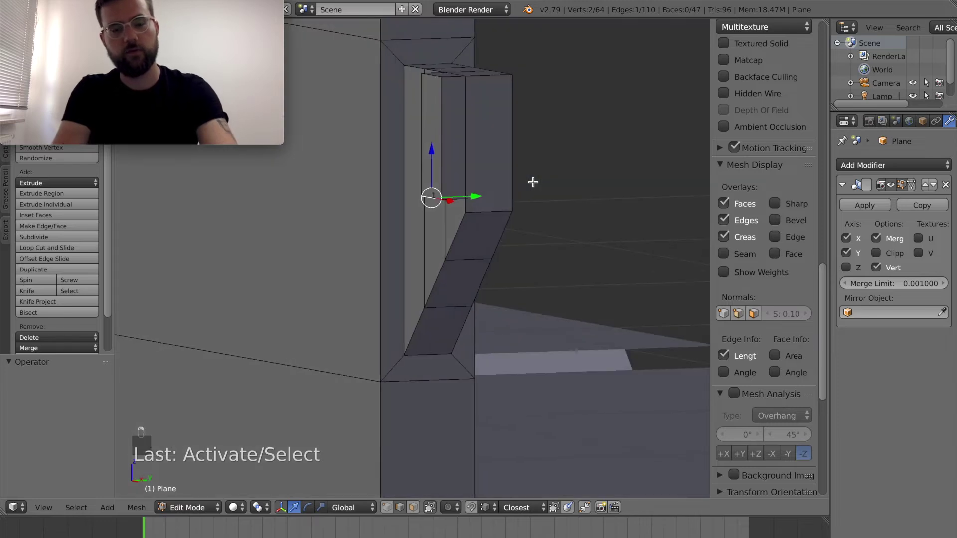
pyautogui.write('gz.5')
pyautogui.press('Return')
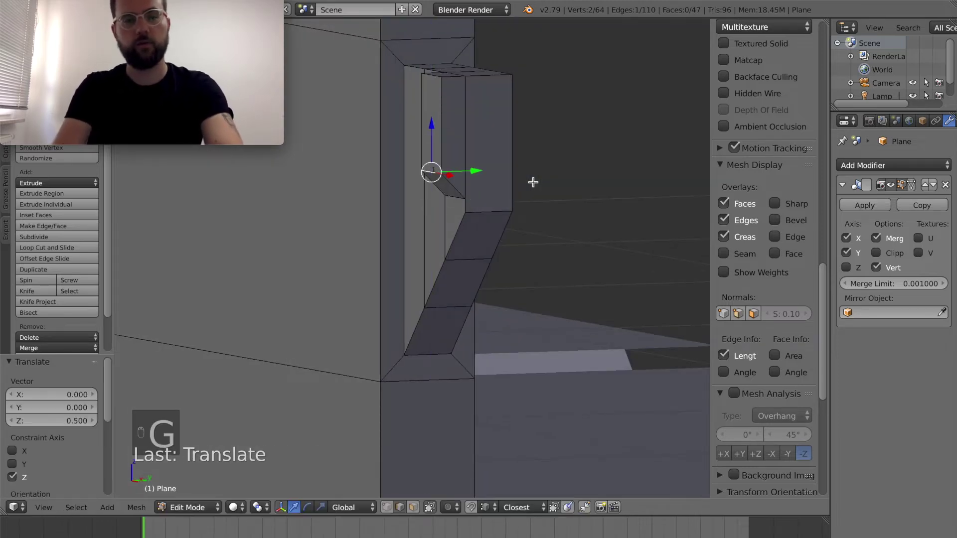
# Step: Add one vertical loop cut through the middle of the extruded block on the tab
pyautogui.hscroll(5, 533, 183)
pyautogui.scroll(-3, 525, 182)
pyautogui.hscroll(3, 395, 149)
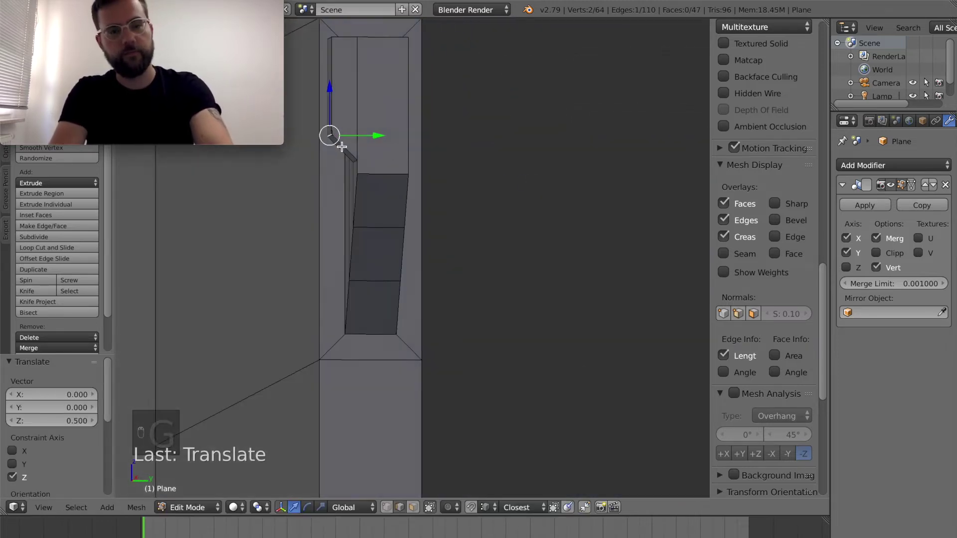
pyautogui.hscroll(3, 356, 141)
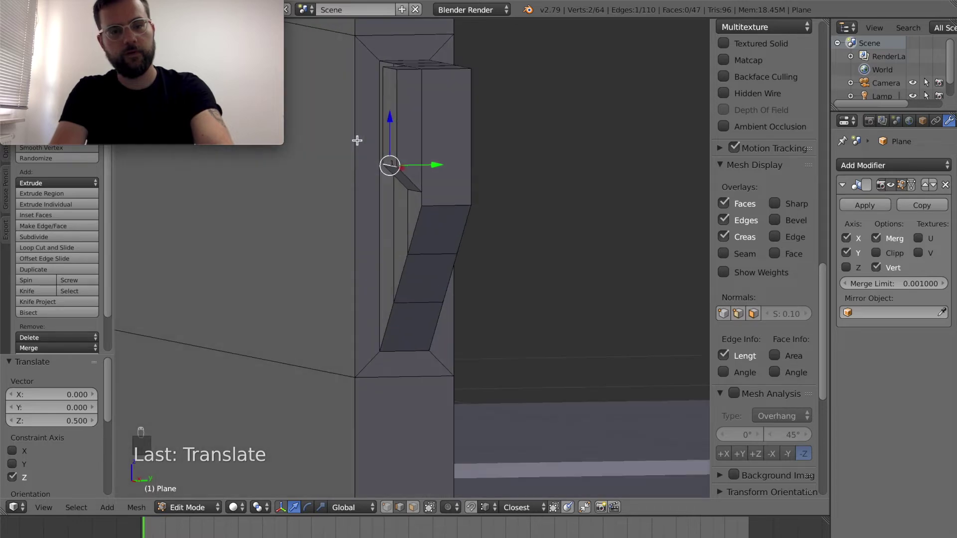
pyautogui.scroll(3, 448, 199)
pyautogui.hotkey('ctrl', 'r')
pyautogui.click(532, 249)
# Step: Move the two outer vertical edges of the block's front face 0.25 along Y to form a wedge-shaped catch
pyautogui.rightClick(554, 275)
pyautogui.keyDown('shift'); pyautogui.rightClick(512, 245); pyautogui.keyUp('shift')
pyautogui.hscroll(3, 512, 247)
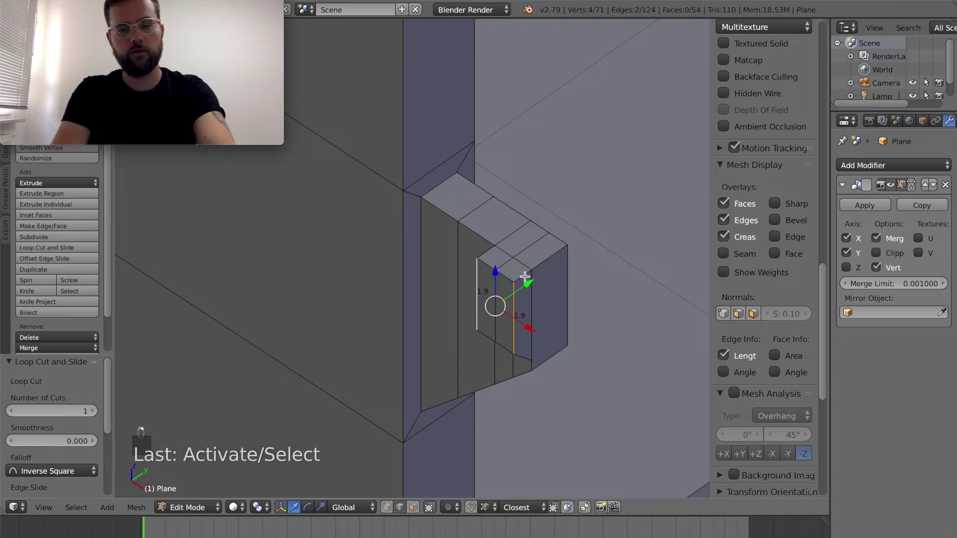
pyautogui.press('g')
pyautogui.write('y')
pyautogui.write('.25')
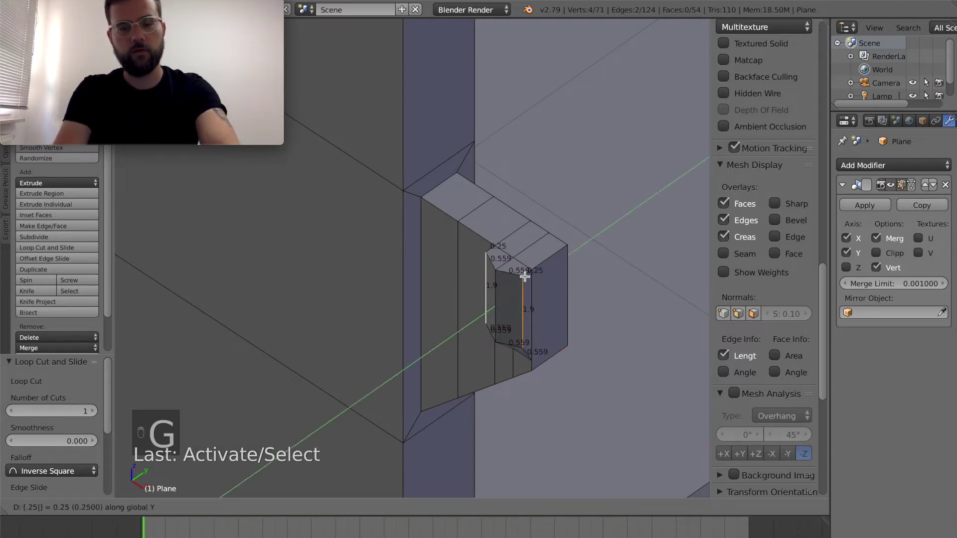
pyautogui.click(525, 276)
# Step: Inspect the locking tab, the folding groove and the end flap from several sides in Object Mode
pyautogui.press('Tab')
pyautogui.scroll(-5, 524, 276)
pyautogui.press('Tab')
pyautogui.press('Tab')
pyautogui.scroll(5, 525, 276)
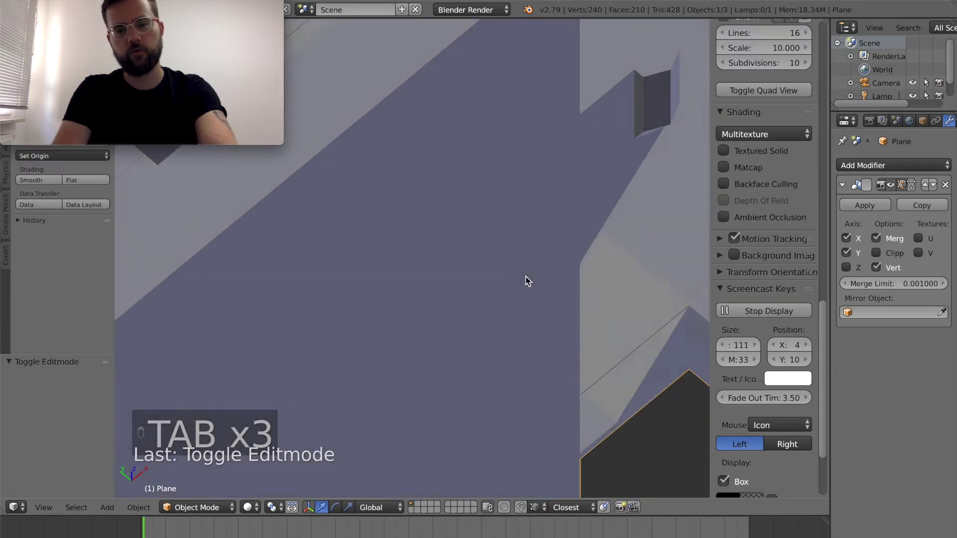
pyautogui.scroll(-5, 527, 281)
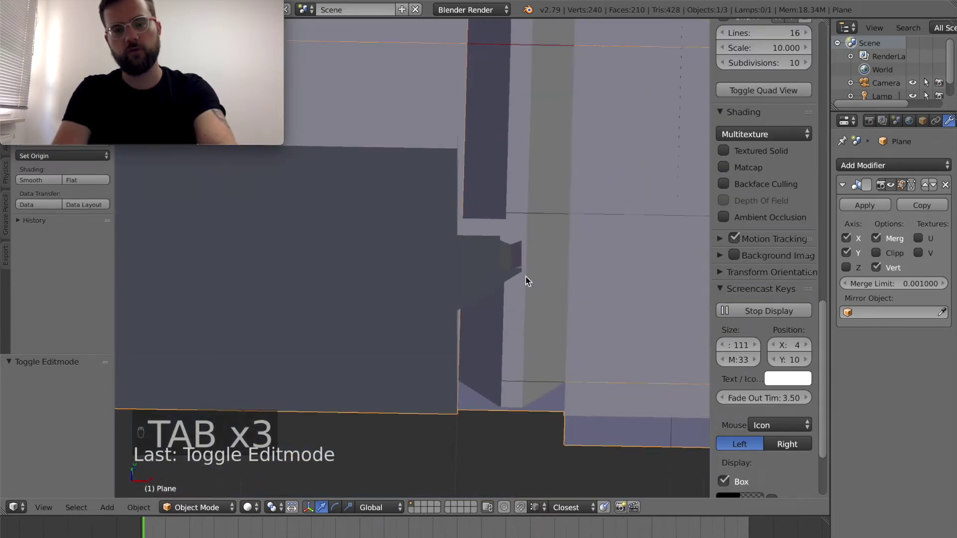
pyautogui.scroll(-5, 527, 285)
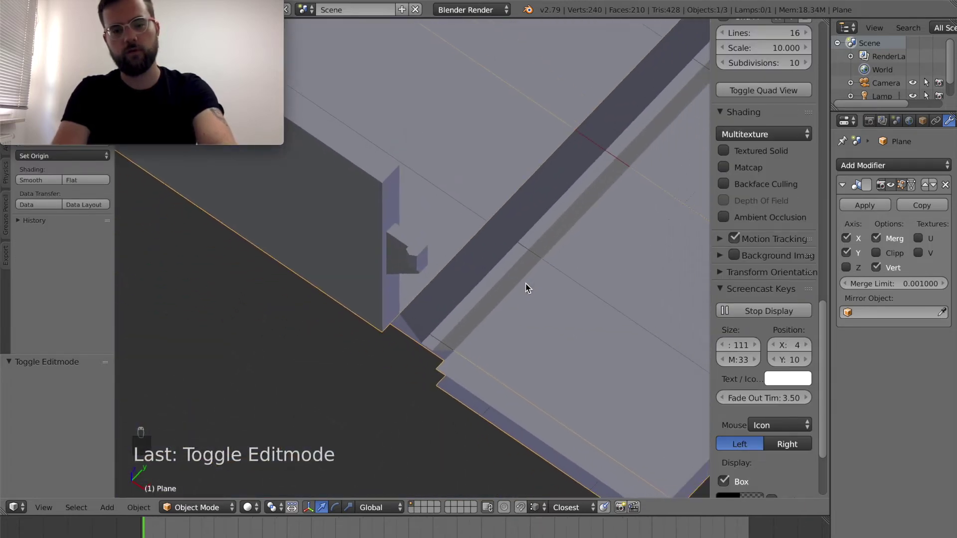
pyautogui.scroll(-3, 525, 287)
# Step: Fill a face between the upper and lower edges along the end flap's open side, then clear the selection
pyautogui.press('KP_1')
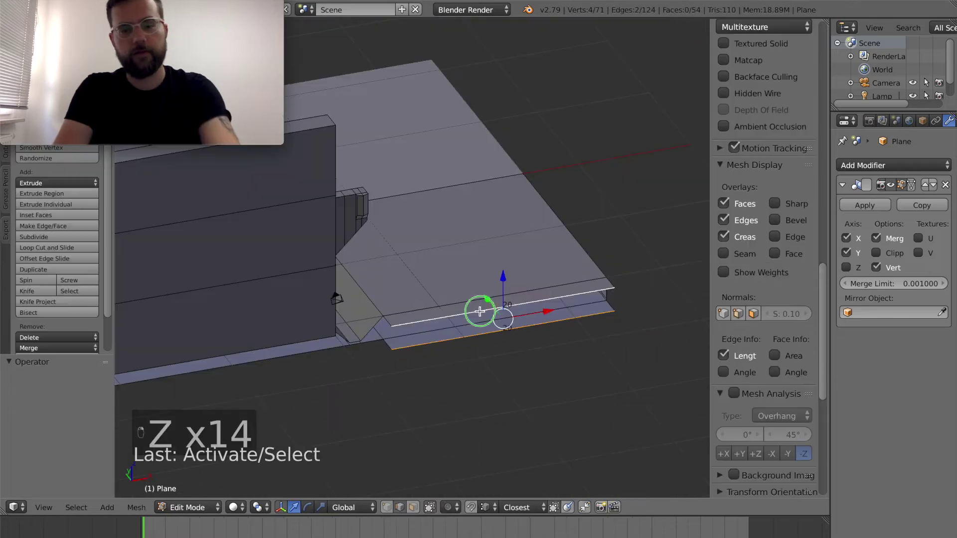
pyautogui.press('f')
pyautogui.press('a')
pyautogui.moveTo(479, 311); pyautogui.dragTo(391, 348, button='middle')
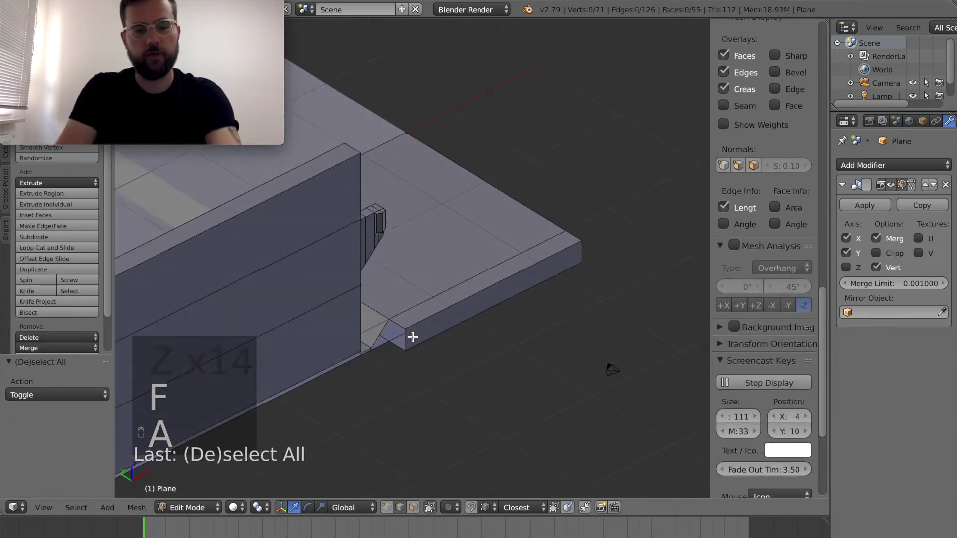
# Step: Fill the open gaps at the end flap's inner corner beside the folding groove with new faces
pyautogui.rightClick(393, 343)
pyautogui.keyDown('shift'); pyautogui.rightClick(395, 335); pyautogui.keyUp('shift')
pyautogui.press('f')
pyautogui.press('a')
pyautogui.moveTo(395, 335); pyautogui.dragTo(455, 245, button='middle')
pyautogui.keyDown('alt'); pyautogui.rightClick(486, 409); pyautogui.keyUp('alt')
pyautogui.press('f')
pyautogui.press('a')
# Step: Close the remaining open borders of the base with new faces and clear the selection
pyautogui.rightClick(379, 343)
pyautogui.keyDown('shift'); pyautogui.rightClick(333, 278); pyautogui.keyUp('shift')
pyautogui.press('f')
pyautogui.press('a')
pyautogui.press('a')
pyautogui.hotkey('ctrl', 'r')
pyautogui.hotkey('ctrl', 'r')
pyautogui.press('g')
pyautogui.press('a')
pyautogui.press('f')
pyautogui.press('a')
pyautogui.press('e')
pyautogui.press('g')
pyautogui.press('a')
pyautogui.press('a')
pyautogui.press('a')
pyautogui.press('space')
pyautogui.press('a')
pyautogui.press('f')
pyautogui.press('a')
# Step: Check the closed mesh around the groove, side wall and end flap in Object Mode, then resume mesh editing
pyautogui.press('Tab')
pyautogui.press('s')
pyautogui.press('s')
pyautogui.scroll(-5, 395, 197)
pyautogui.keyDown('ctrl'); pyautogui.scroll(-6, 454, 245); pyautogui.keyUp('ctrl')
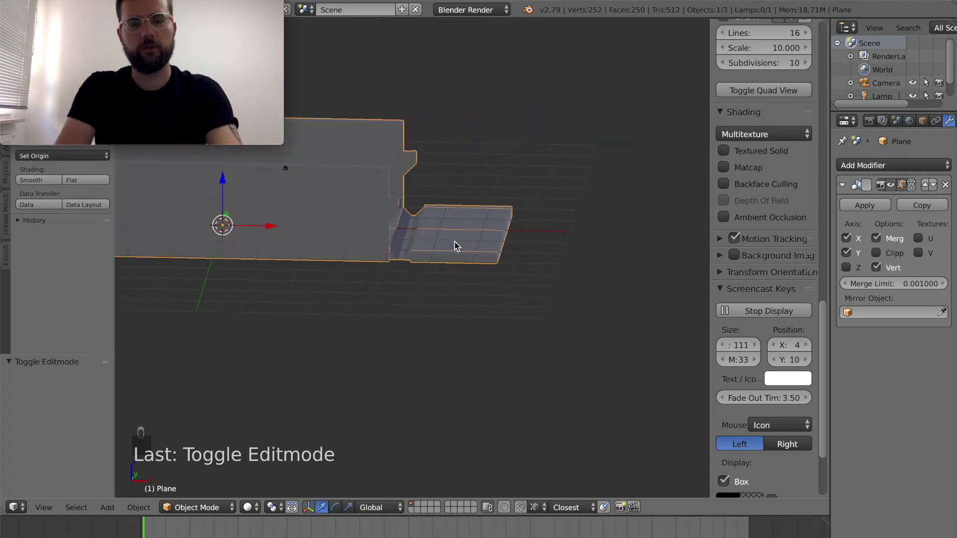
pyautogui.scroll(2, 455, 245)
pyautogui.press('Tab')
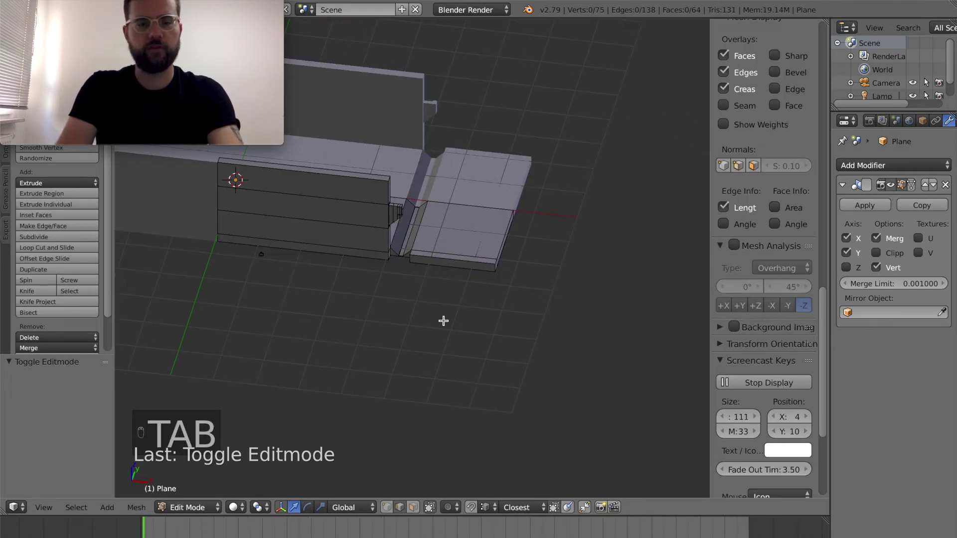
# Step: Try to move the wall end, locking tab, groove and end flap together along the X axis
pyautogui.press('KP_1')
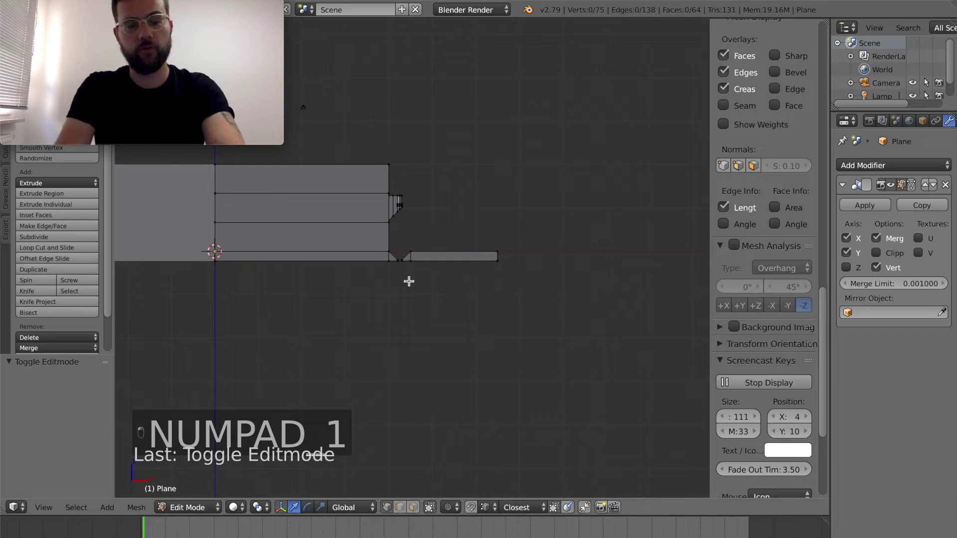
pyautogui.press('z')
pyautogui.press('b')
pyautogui.moveTo(376, 140); pyautogui.dragTo(550, 307)
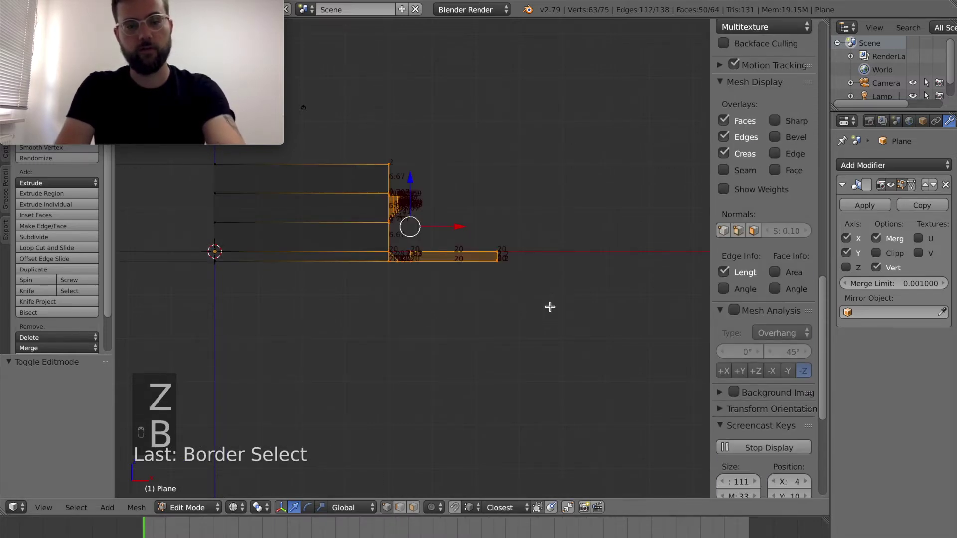
pyautogui.press('z')
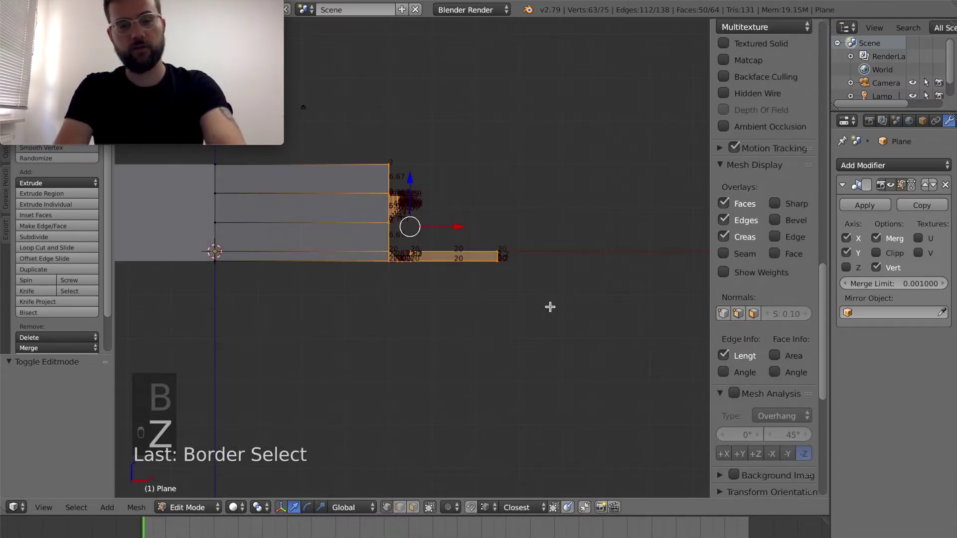
pyautogui.moveTo(550, 306); pyautogui.dragTo(549, 305, button='middle')
pyautogui.press('g')
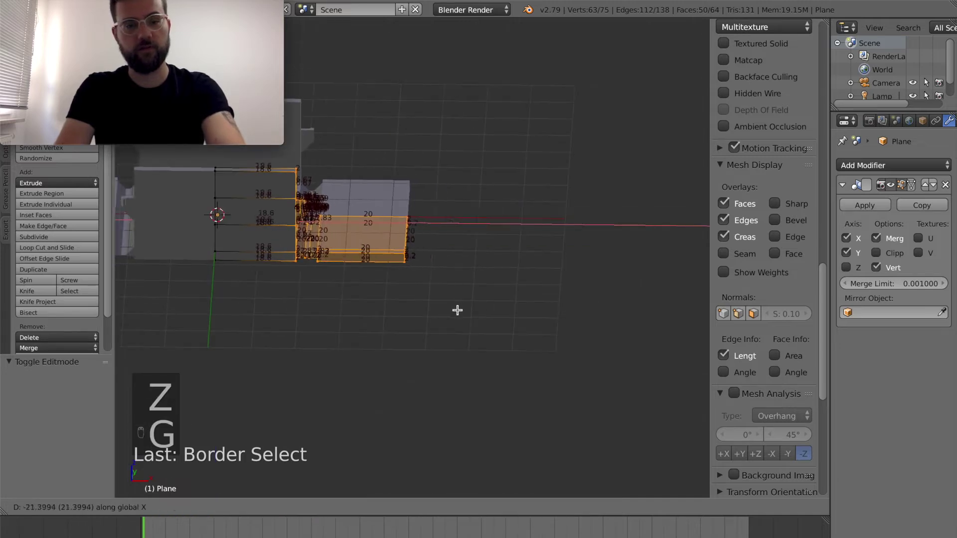
pyautogui.click(513, 301)
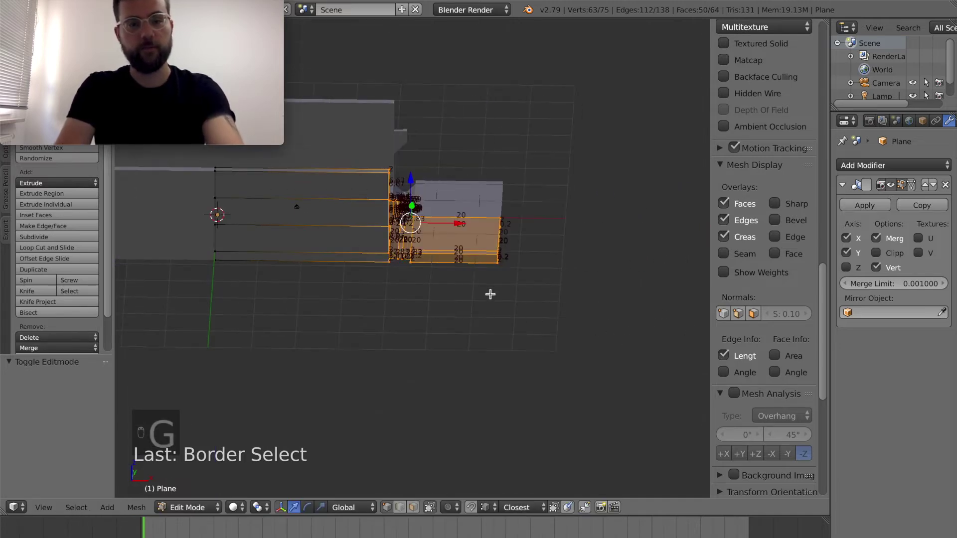
pyautogui.press('Tab')
pyautogui.moveTo(560, 289); pyautogui.dragTo(467, 254, button='middle')
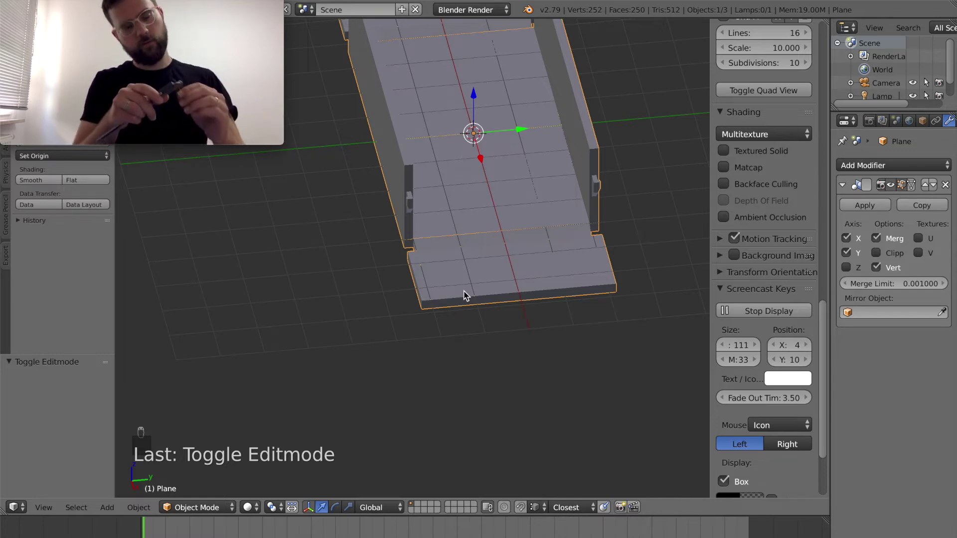
# Step: In top view, add a mesh cube at the origin with a radius of 0.9
pyautogui.press('KP_7')
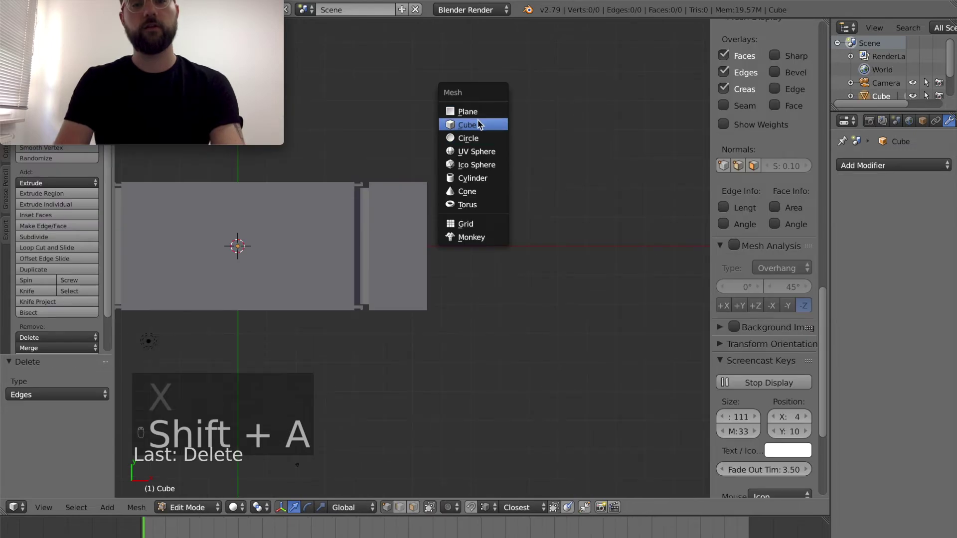
pyautogui.click(477, 123)
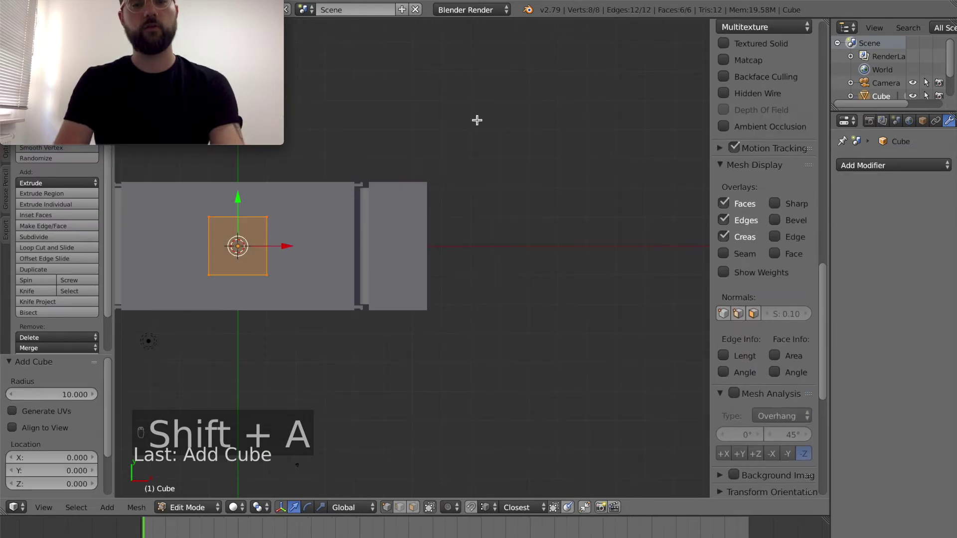
pyautogui.click(36, 394)
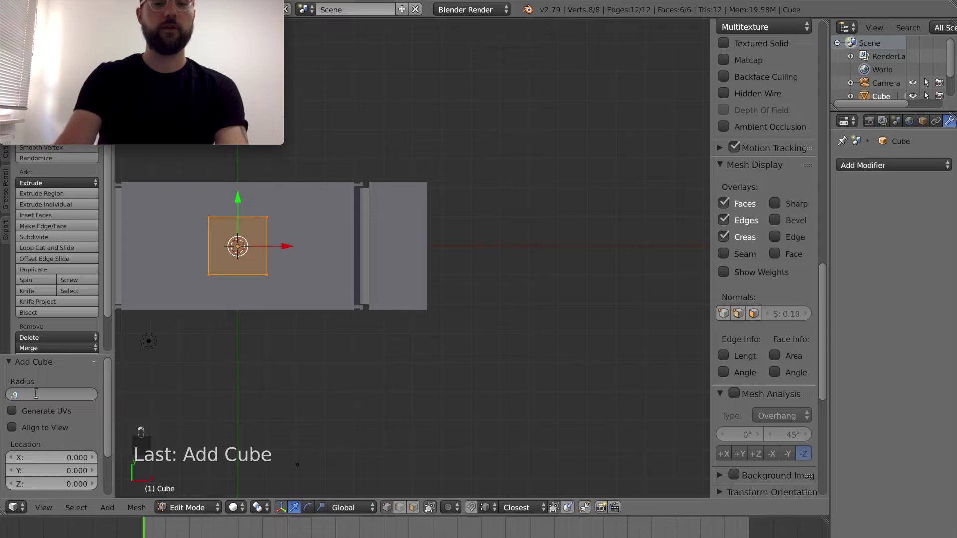
pyautogui.press('Return')
# Step: Move the cube about 64.16 along X to the end flap's outer edge and enable the edge length display
pyautogui.press('g')
pyautogui.press('x')
pyautogui.press('Return')
pyautogui.scroll(-3, 755, 396)
pyautogui.click(723, 211)
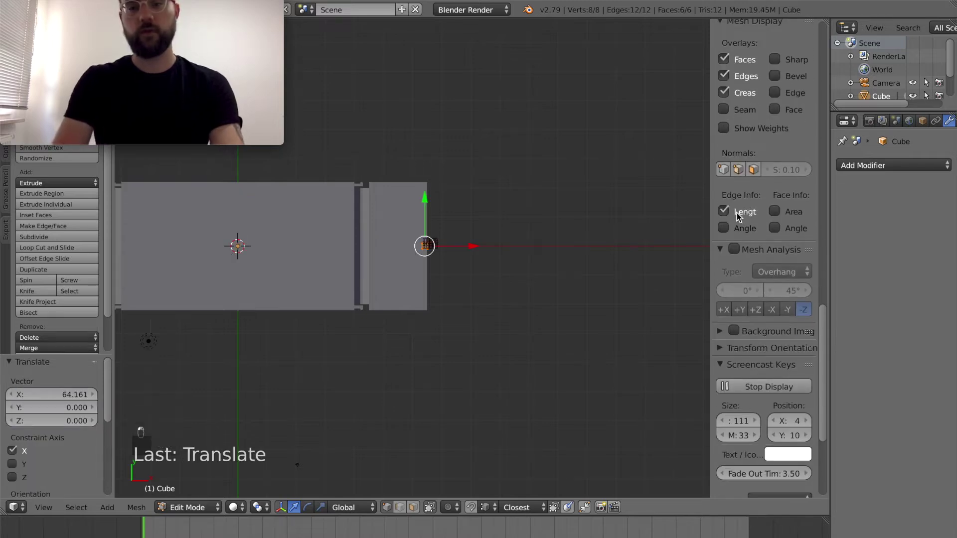
# Step: In wireframe display, select the cube's outer end face and move it about 3.15 along X beyond the flap's edge
pyautogui.scroll(10, 453, 243)
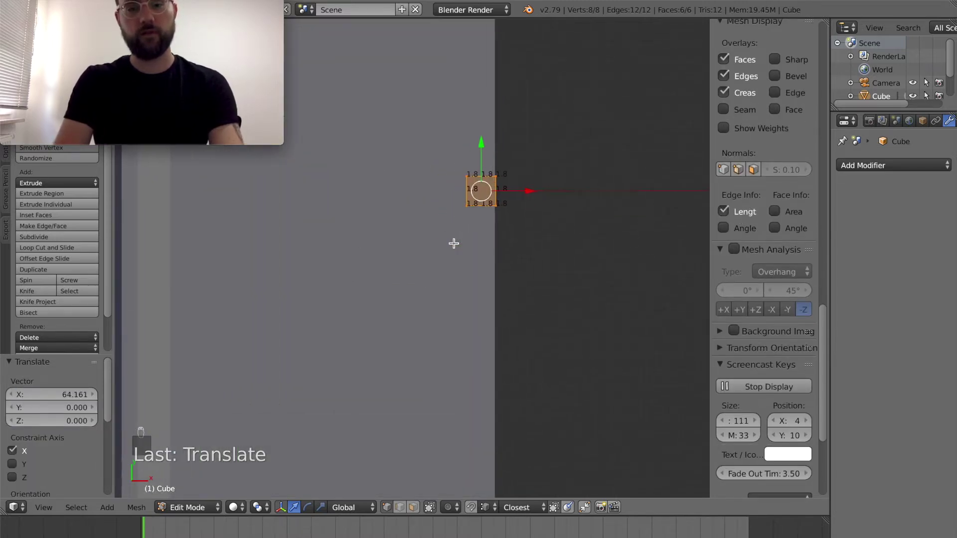
pyautogui.scroll(-3, 453, 244)
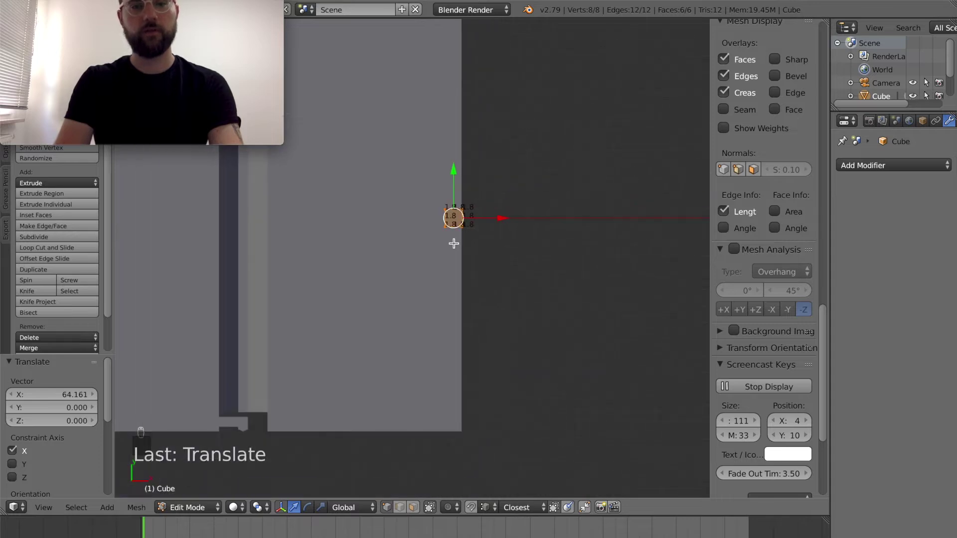
pyautogui.press('a')
pyautogui.press('z')
pyautogui.press('b')
pyautogui.moveTo(453, 242); pyautogui.dragTo(466, 206)
pyautogui.press('g')
pyautogui.press('x')
pyautogui.click(497, 212)
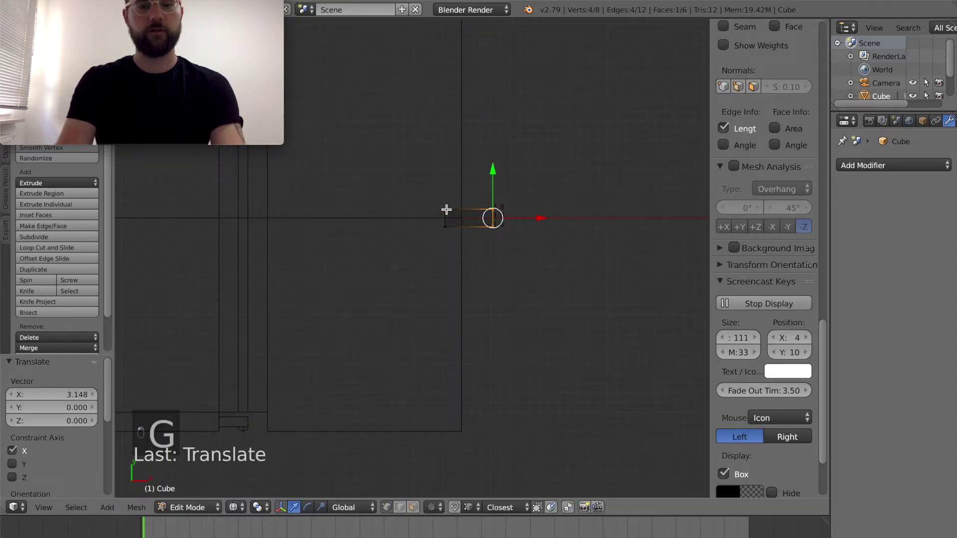
# Step: Select the bar's inner end face and move it about 18.26 along negative X to the end flap's inner edge
pyautogui.press('a')
pyautogui.press('b')
pyautogui.moveTo(433, 199); pyautogui.dragTo(476, 269)
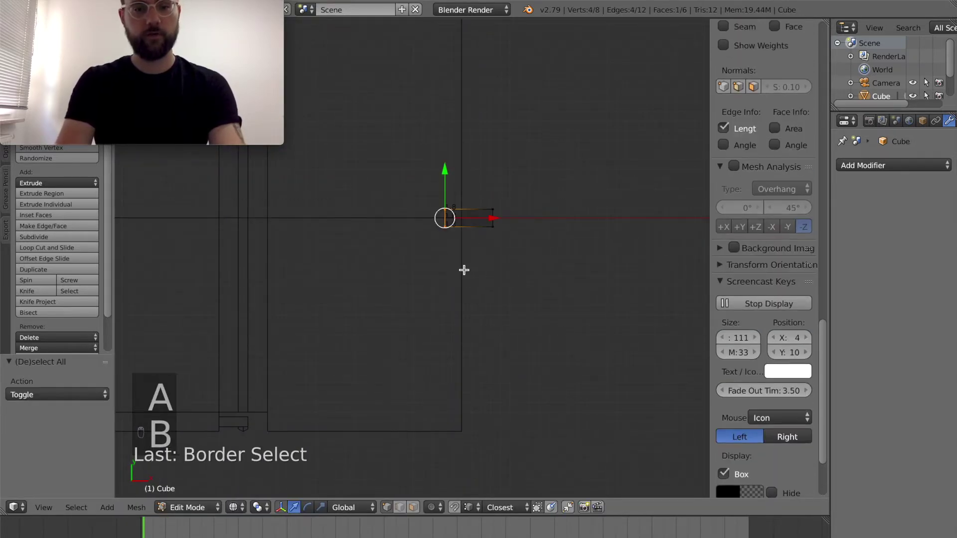
pyautogui.press('g')
pyautogui.press('x')
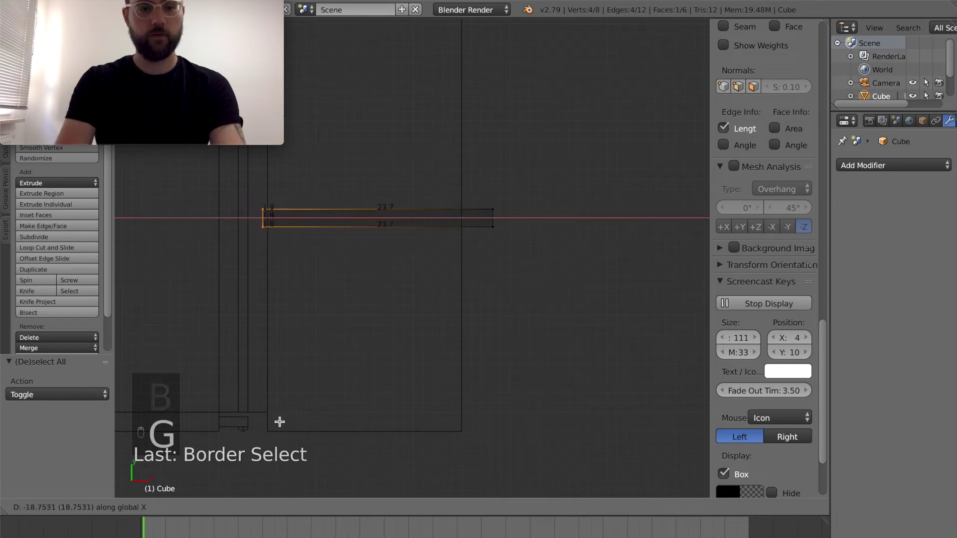
pyautogui.click(270, 413)
# Step: Move the bar's inner end face 1.8 along X away from the flap's inner edge
pyautogui.press('g')
pyautogui.press('x')
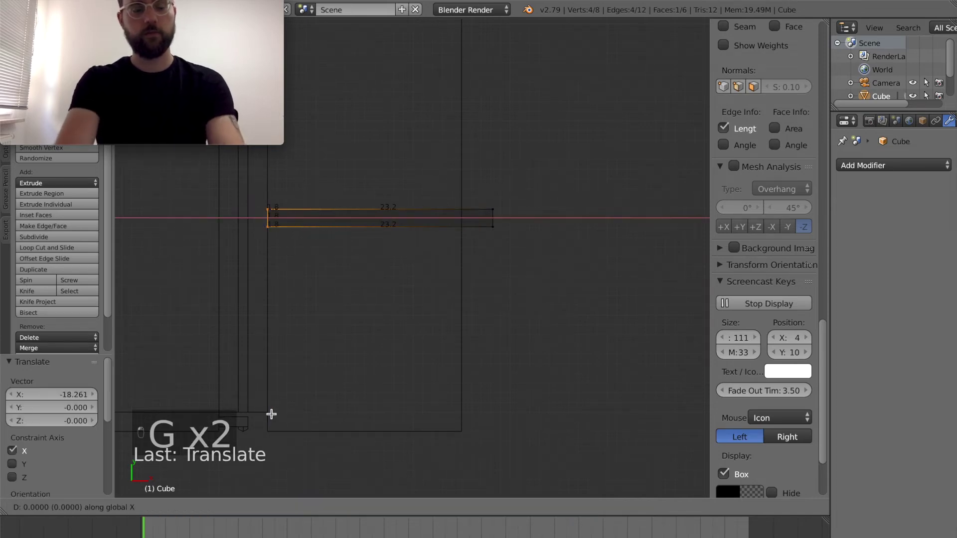
pyautogui.write('1.8')
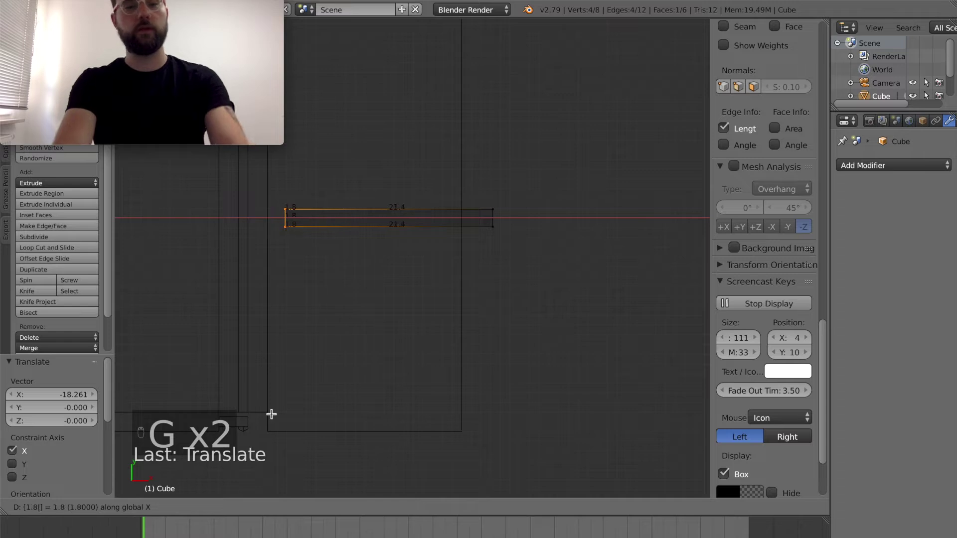
pyautogui.press('Return')
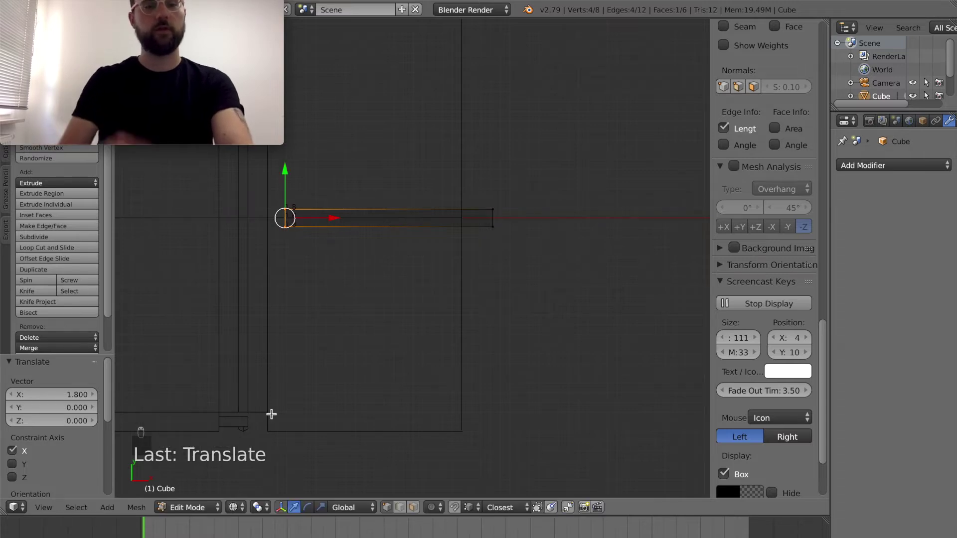
pyautogui.press('Tab')
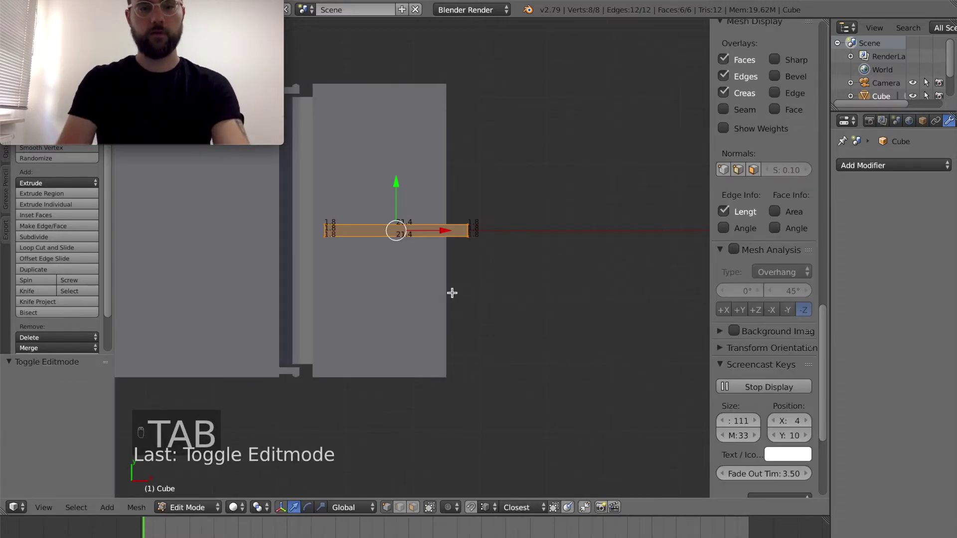
# Step: Duplicate the bar along Y in 1.8 increments to build a row of four bars with one-bar-wide gaps
pyautogui.hotkey('shift', 'd')
pyautogui.rightClick(451, 293)
pyautogui.write('gy')
pyautogui.write('1.8')
pyautogui.press('Return')
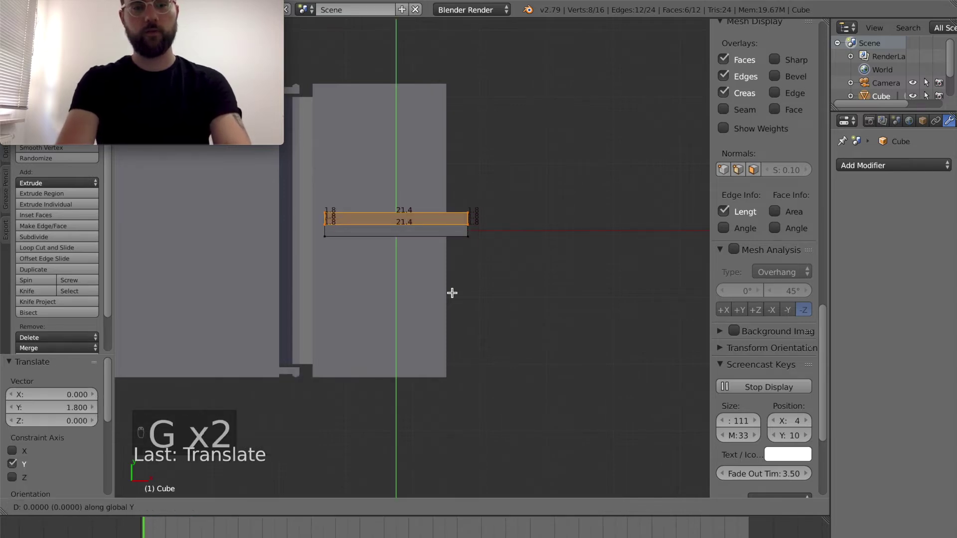
# Step: Select all four bars and move them along Y to the negative side of the X axis, finishing with a 0.9 shift
pyautogui.press('a')
pyautogui.press('a')
pyautogui.press('a')
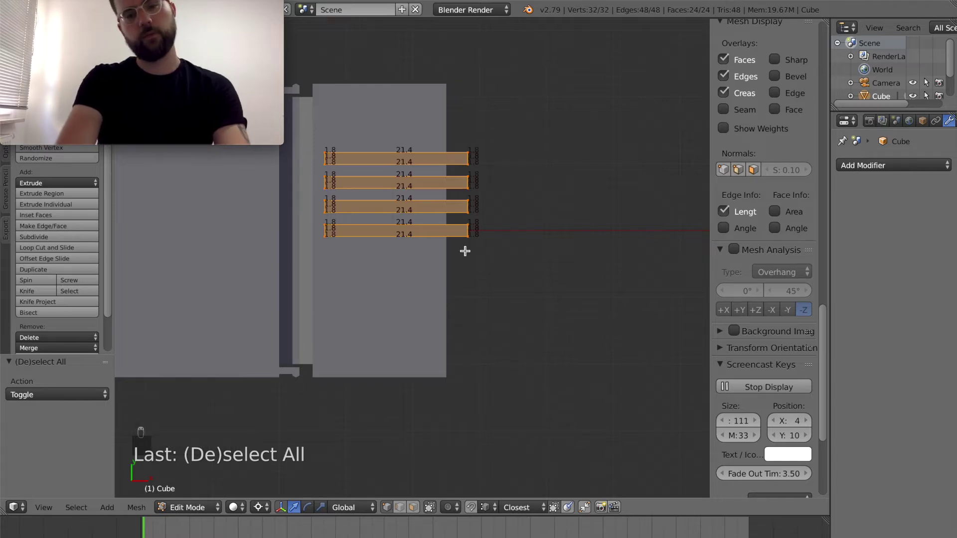
pyautogui.press('Return')
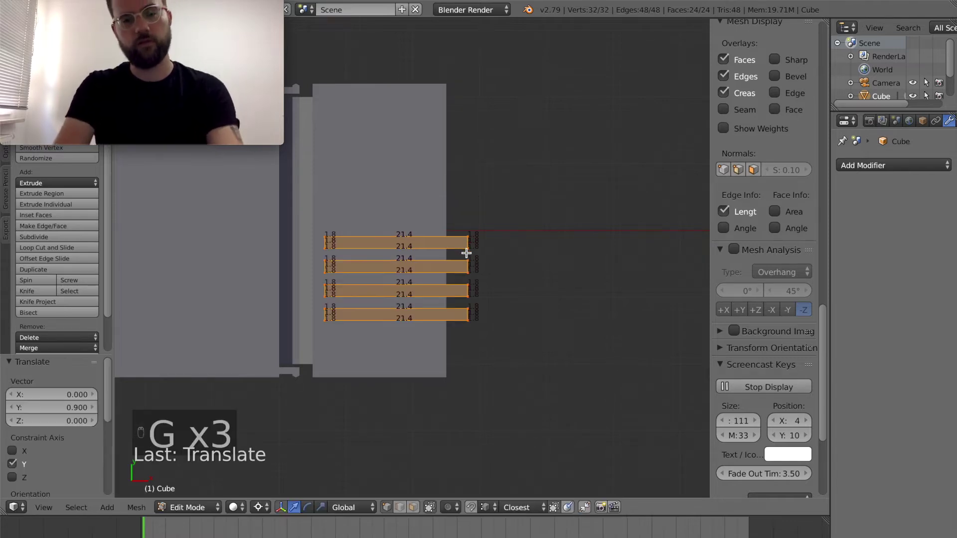
# Step: In wireframe display, duplicate the outermost bar and move the copy -3.6 along Y to make a fifth bar
pyautogui.press('a')
pyautogui.press('z')
pyautogui.press('b')
pyautogui.moveTo(306, 303); pyautogui.dragTo(523, 350)
pyautogui.hotkey('shift', 'd')
pyautogui.write('g')
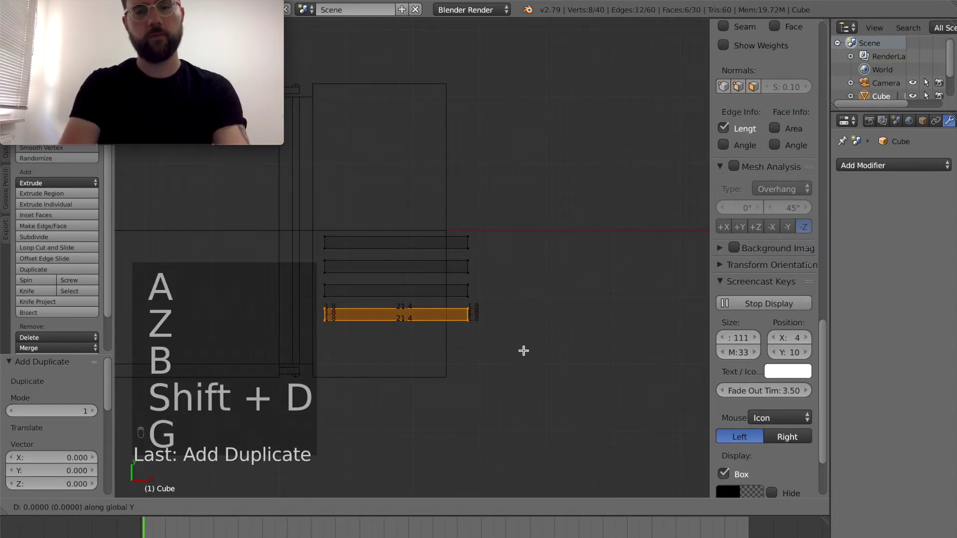
pyautogui.write('-3.6')
pyautogui.press('Return')
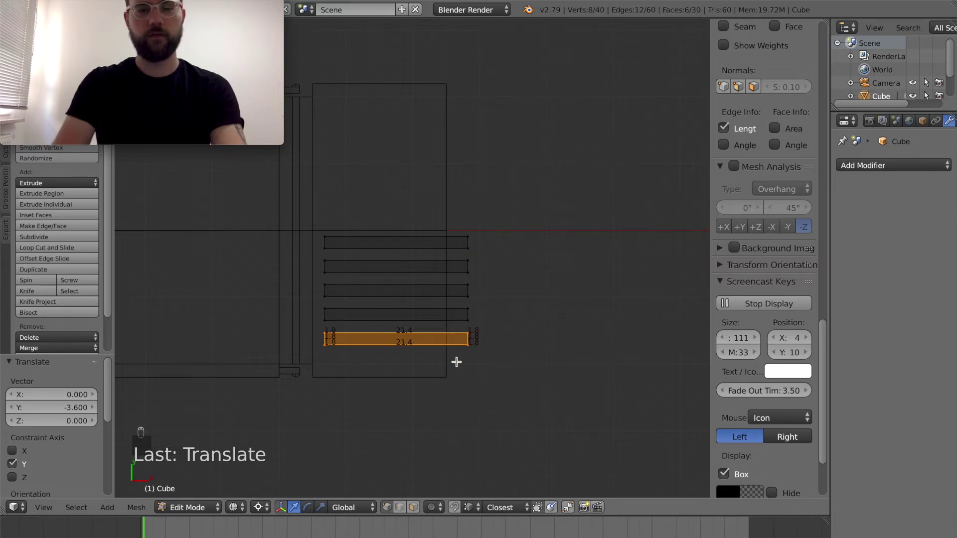
# Step: On the box base, select the outer side geometry and move it 2.9 along Y toward the bars, then -0.9 back
pyautogui.press('a')
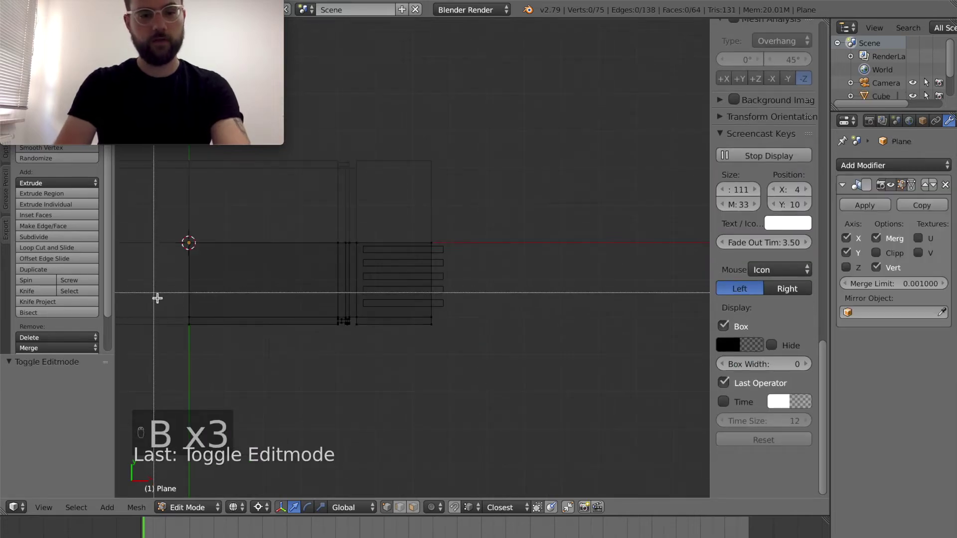
pyautogui.moveTo(162, 309); pyautogui.dragTo(575, 389)
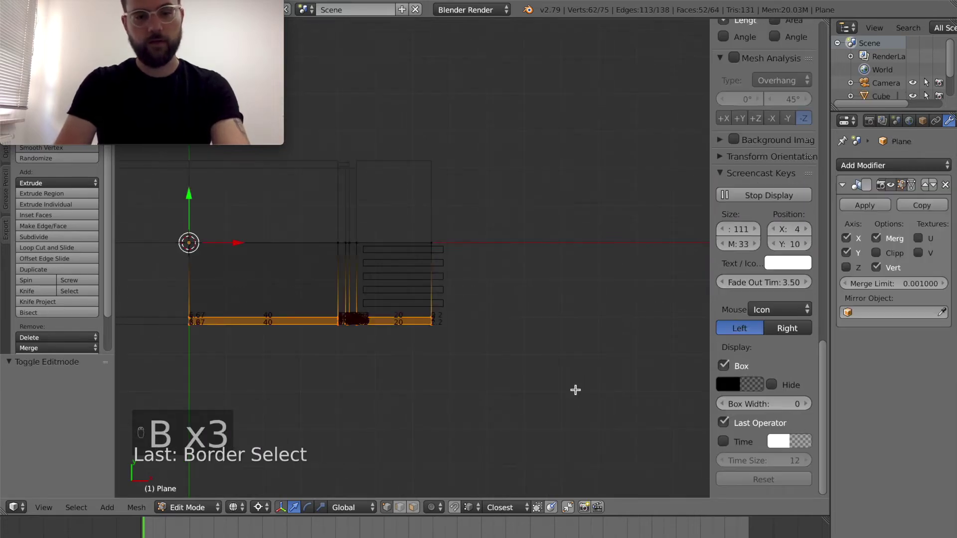
pyautogui.scroll(3, 463, 337)
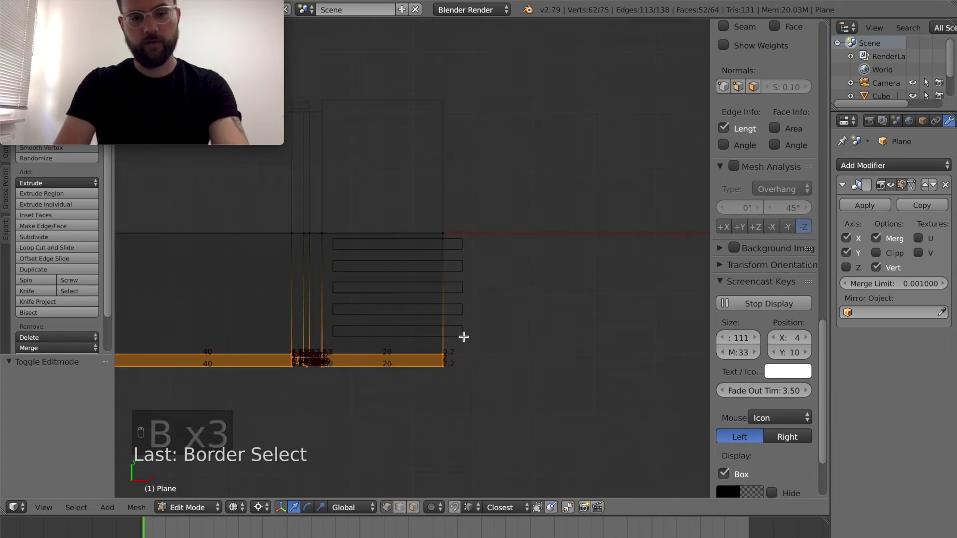
pyautogui.press('g')
pyautogui.click(463, 336)
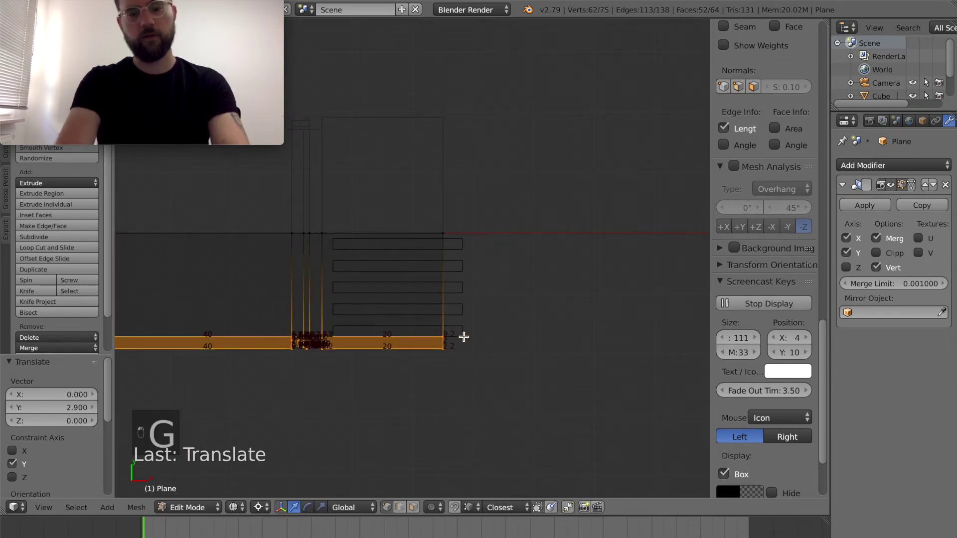
pyautogui.press('g')
pyautogui.write('y-.9')
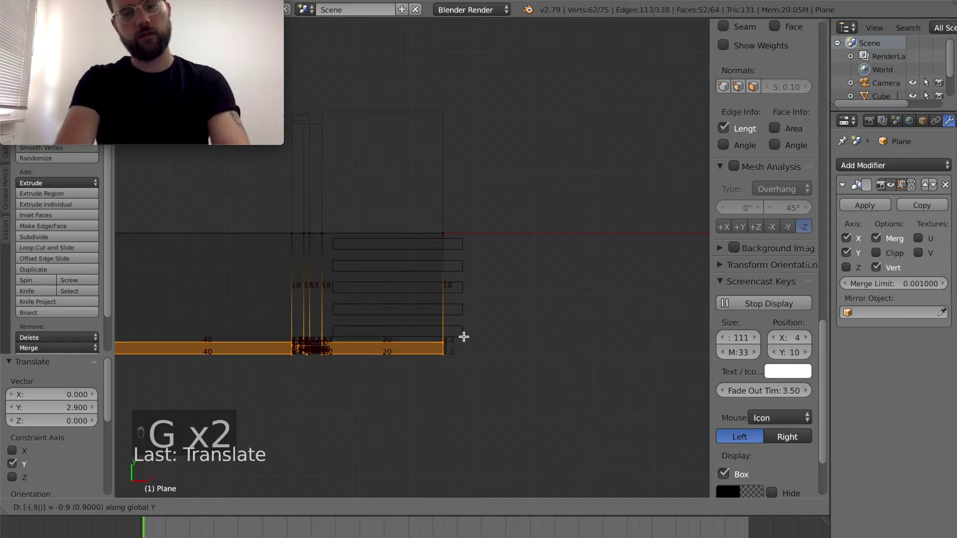
pyautogui.click(463, 337)
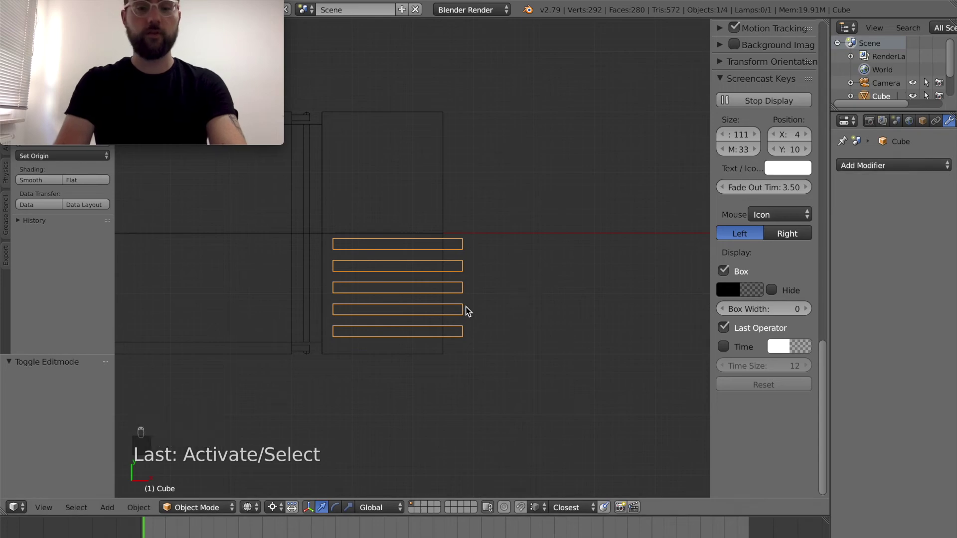
# Step: Snap the 3D cursor to the scene centre and select the bars object
pyautogui.click(280, 282)
pyautogui.hotkey('shift', 's')
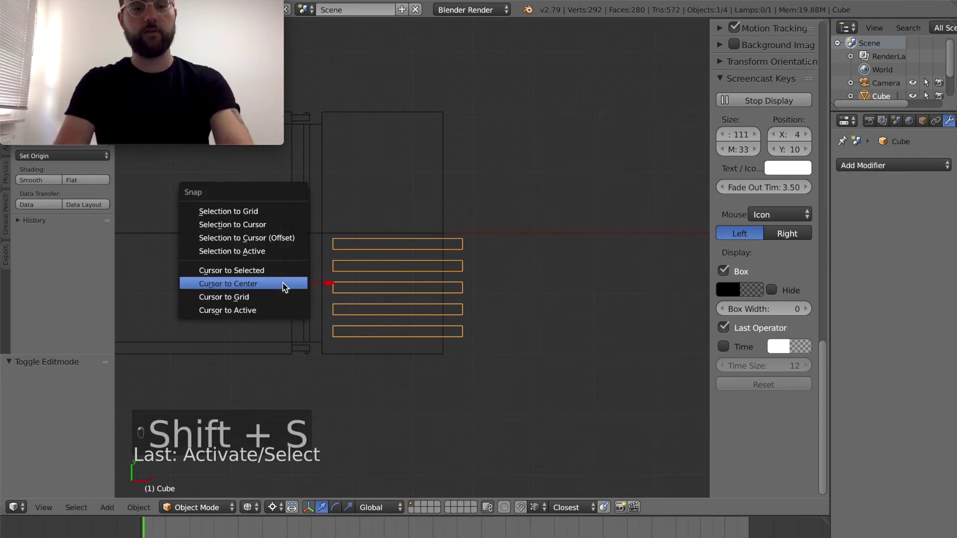
pyautogui.click(282, 283)
pyautogui.rightClick(329, 283)
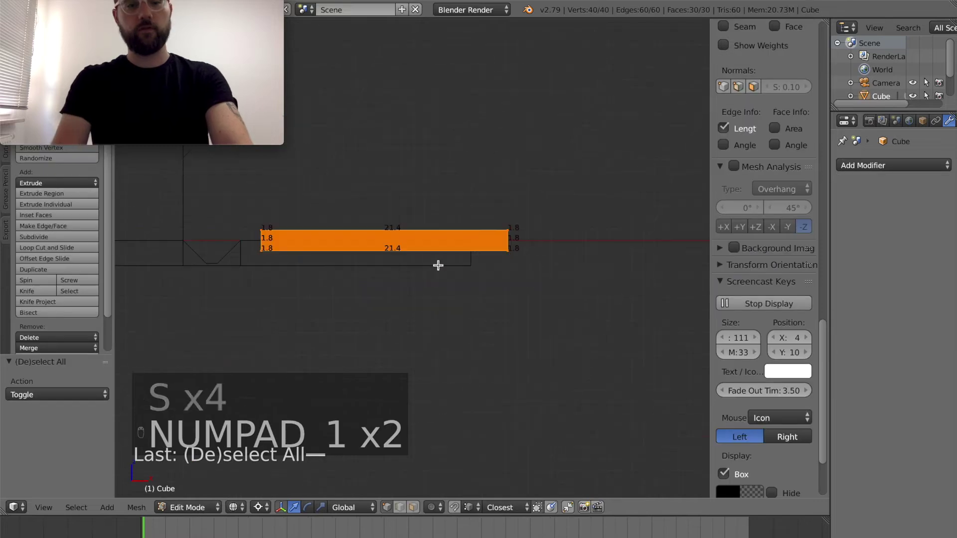
# Step: In front view, scale all five bars by 2 along the Z axis
pyautogui.press('KP_1')
pyautogui.press('KP_1')
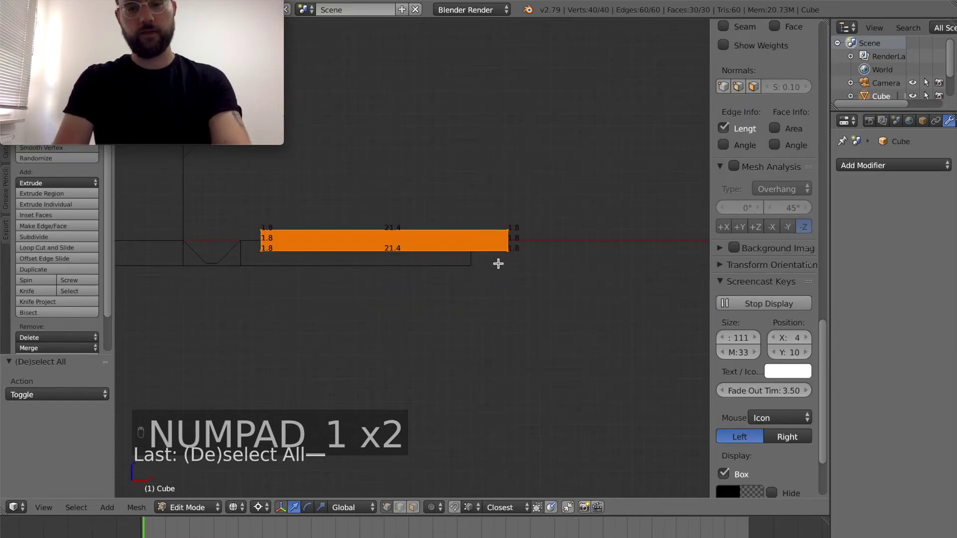
pyautogui.press('s')
pyautogui.write('z')
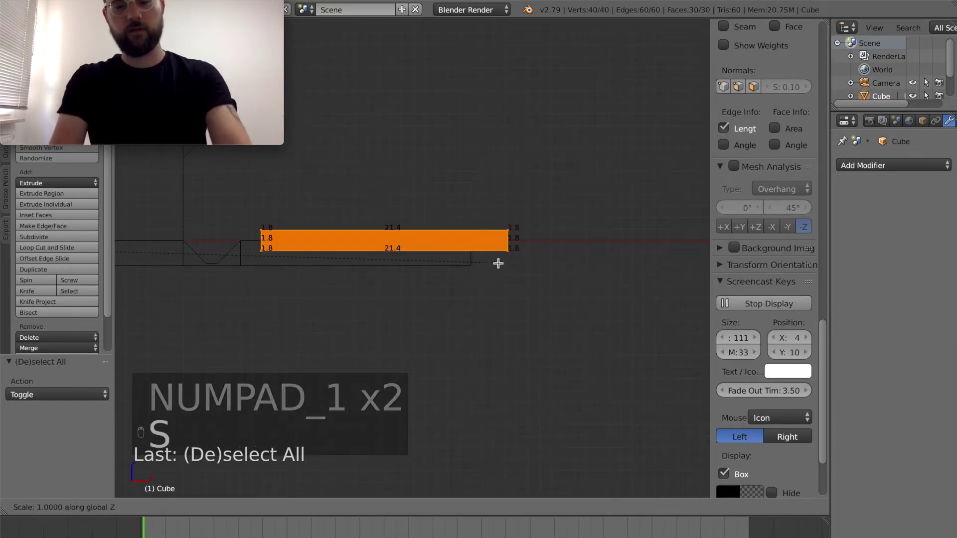
pyautogui.write('2')
pyautogui.press('Return')
# Step: Move the bars about 1.04 down along Z so they pass through the flap's full thickness, and leave mesh editing
pyautogui.press('g')
pyautogui.press('z')
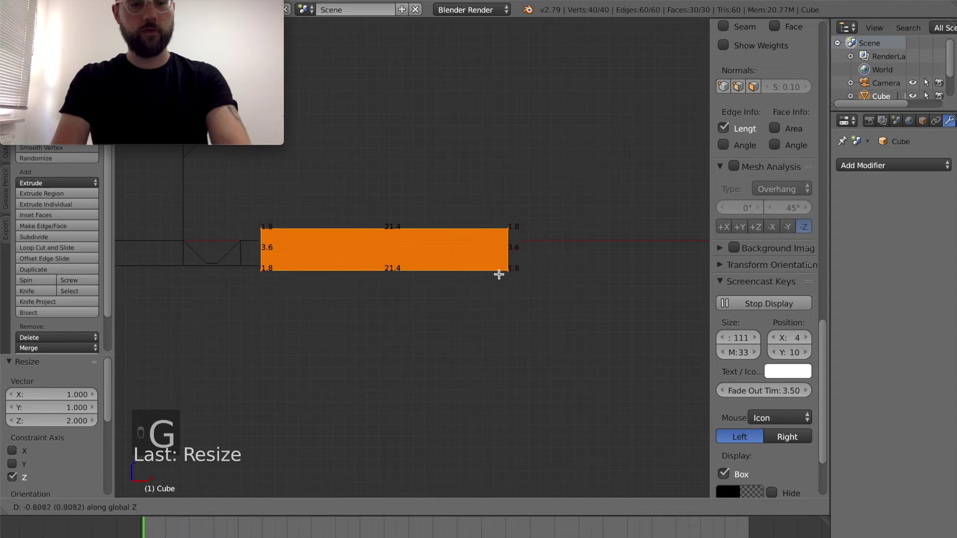
pyautogui.click(499, 274)
pyautogui.press('z')
pyautogui.scroll(4, 411, 268)
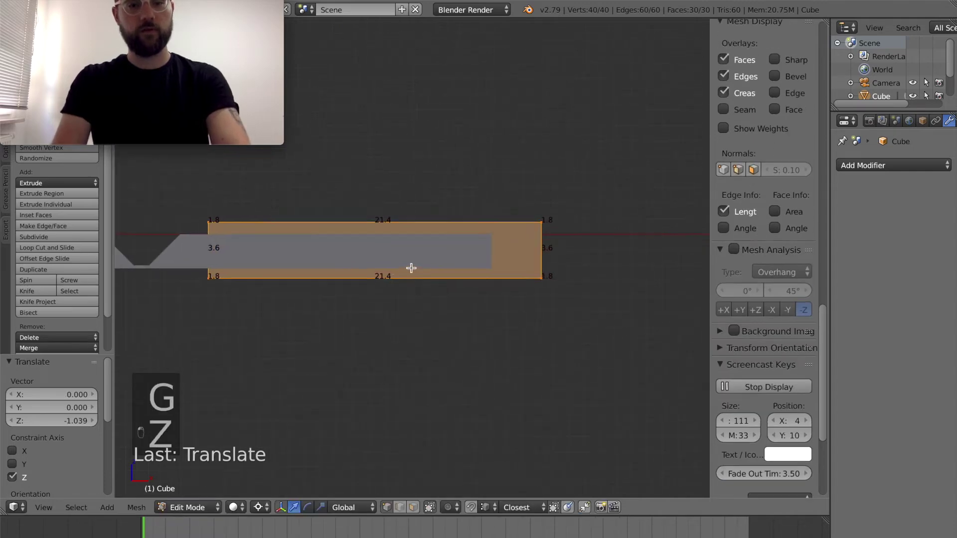
pyautogui.scroll(-5, 411, 268)
pyautogui.moveTo(411, 268); pyautogui.dragTo(578, 301, button='middle')
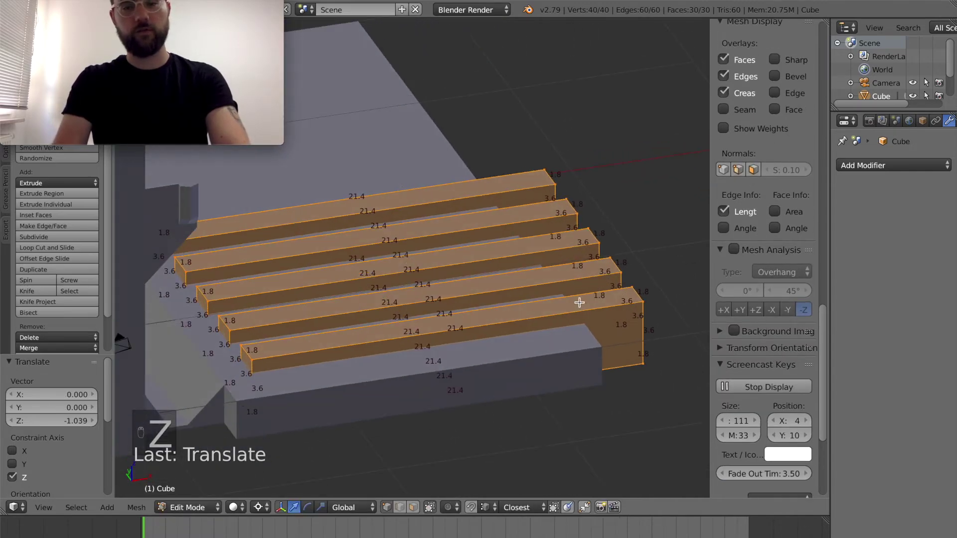
pyautogui.moveTo(422, 338); pyautogui.dragTo(403, 313, button='middle')
pyautogui.press('Tab')
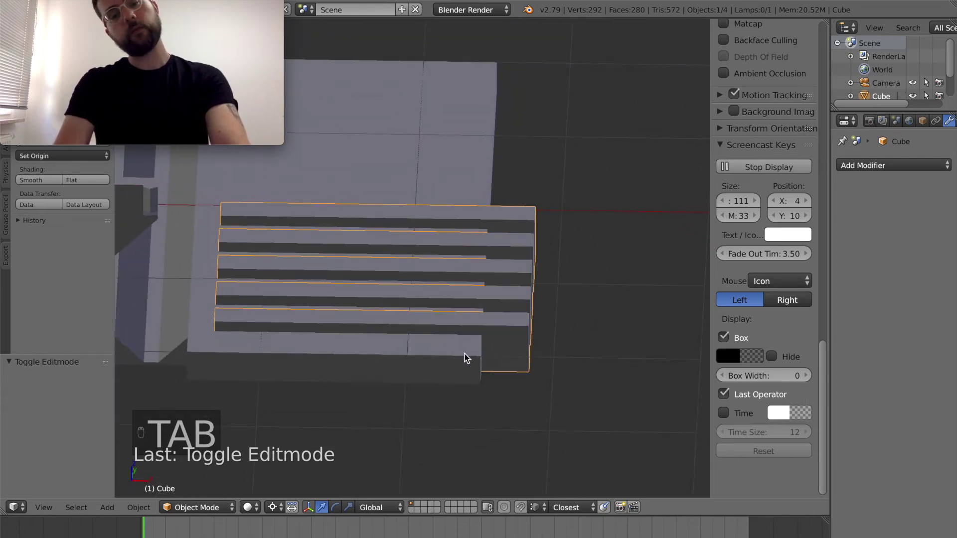
# Step: Rename the bars object as bool.cut
pyautogui.rightClick(505, 333)
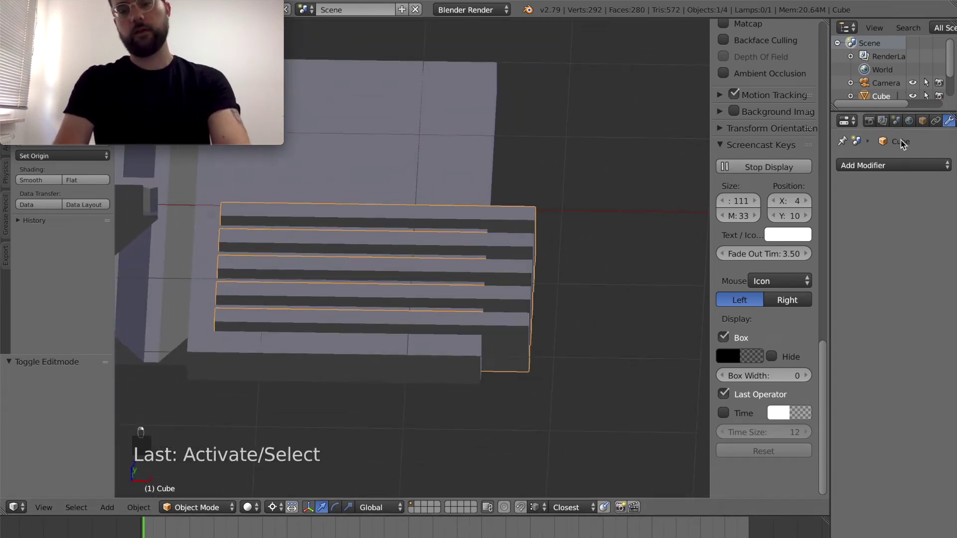
pyautogui.click(922, 121)
pyautogui.click(873, 165)
pyautogui.write('bool.cu')
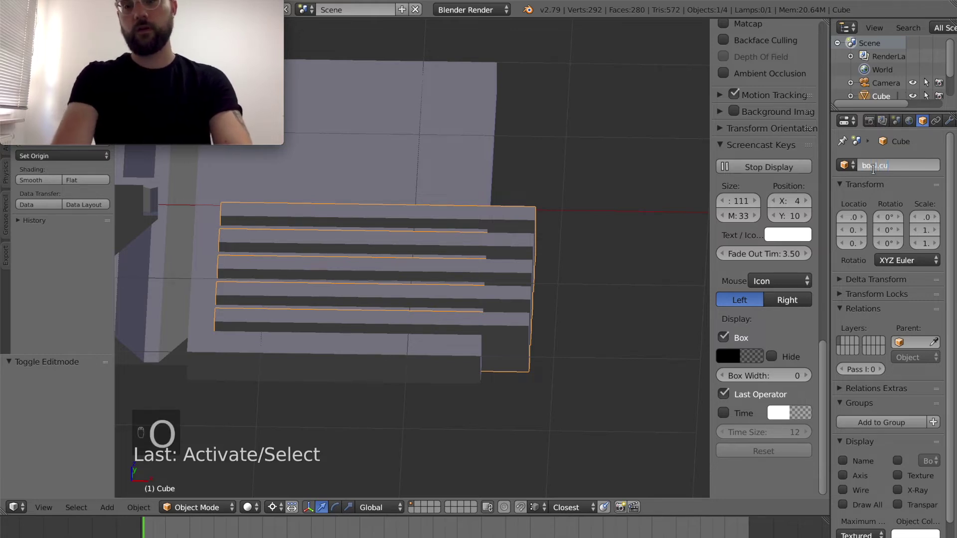
pyautogui.press('Return')
# Step: Add a Boolean modifier to the box base and move it above the Mirror modifier in the stack
pyautogui.rightClick(463, 368)
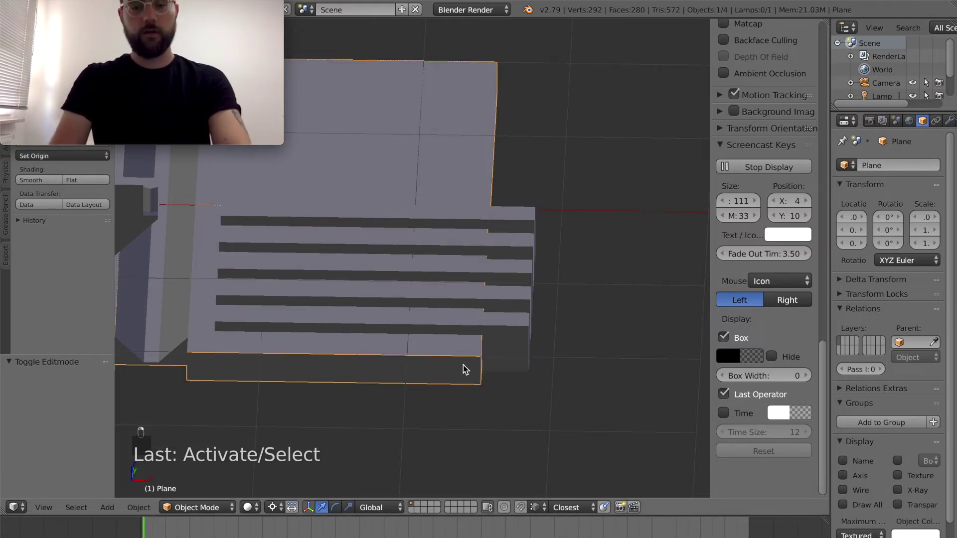
pyautogui.click(949, 122)
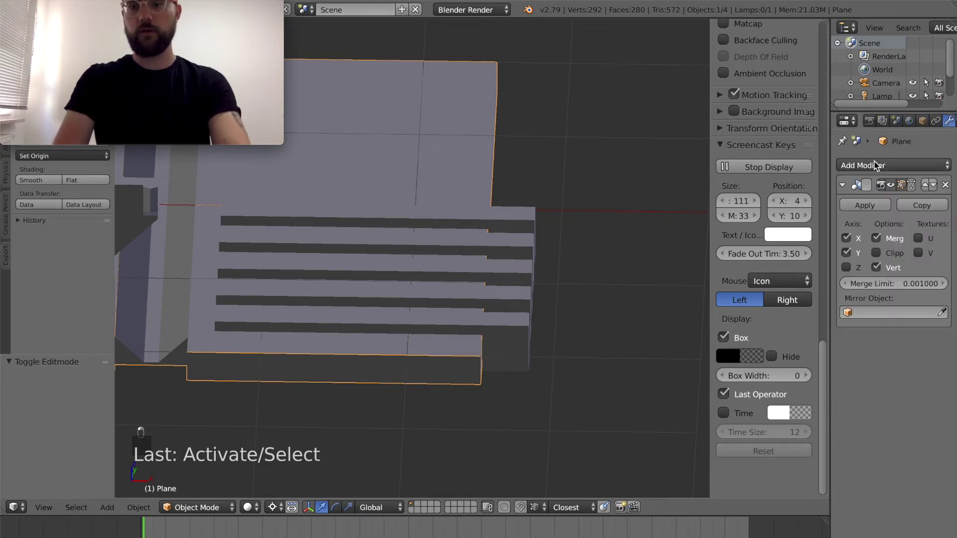
pyautogui.click(841, 186)
pyautogui.click(862, 165)
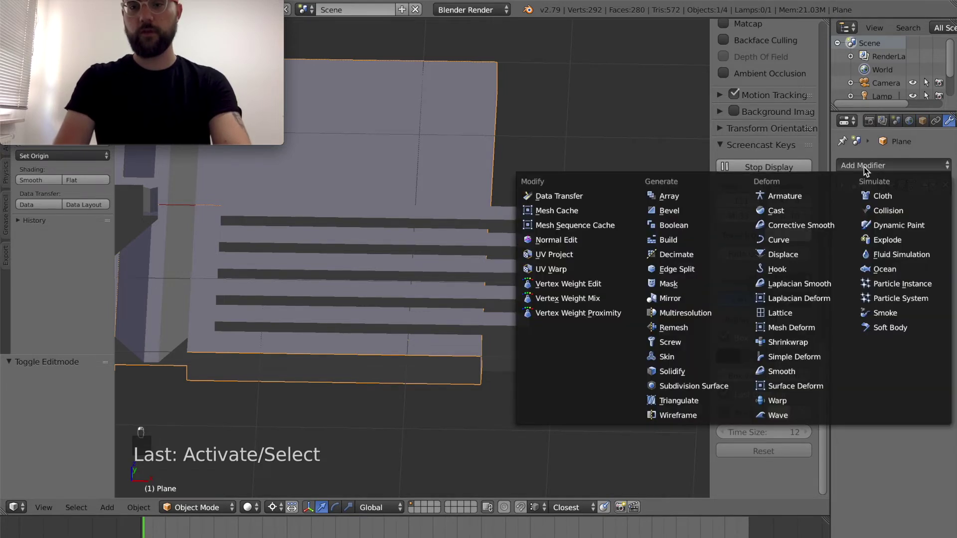
pyautogui.click(667, 224)
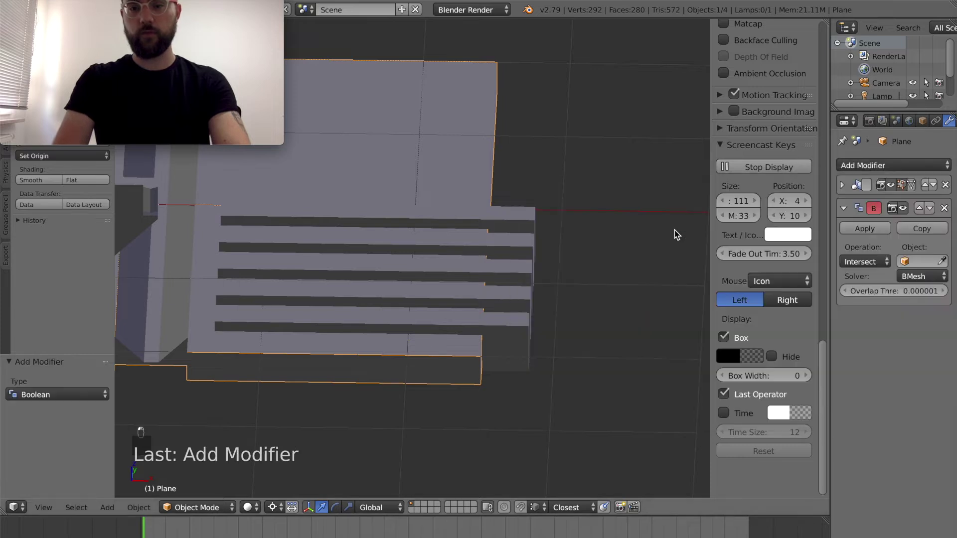
pyautogui.click(919, 209)
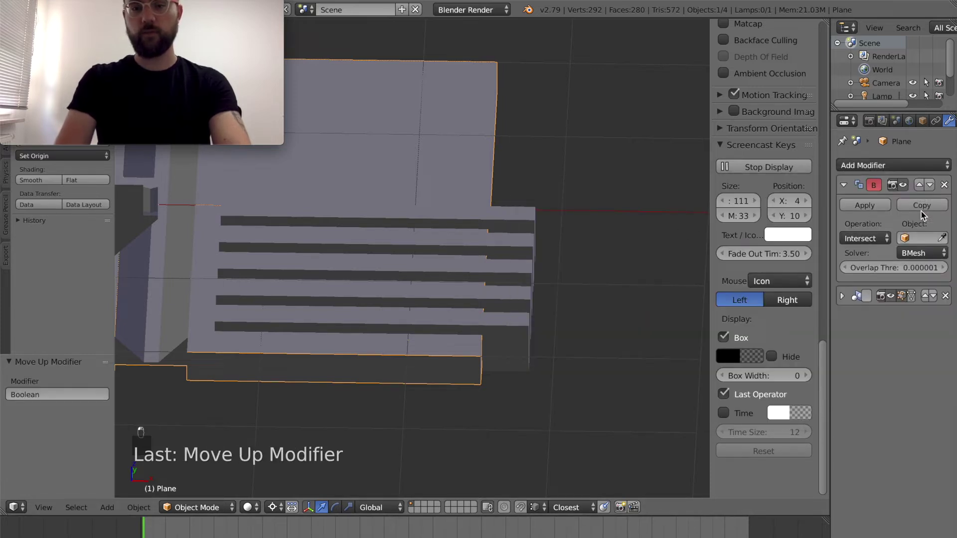
# Step: Set the Boolean operation to Difference with bool.cut as its object, and select the bool.cut bars
pyautogui.click(876, 240)
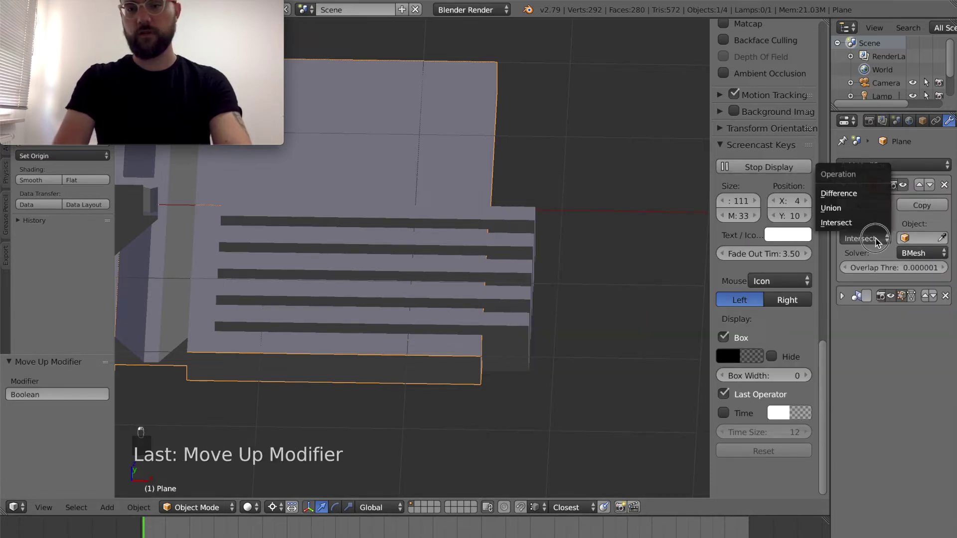
pyautogui.click(845, 198)
pyautogui.click(924, 238)
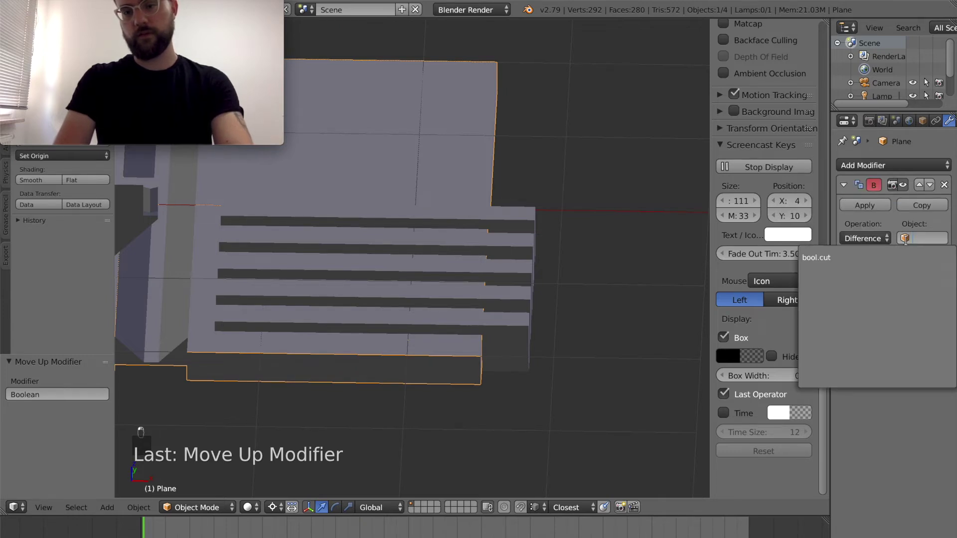
pyautogui.click(833, 258)
pyautogui.moveTo(538, 229); pyautogui.dragTo(524, 250, button='middle')
pyautogui.rightClick(525, 250)
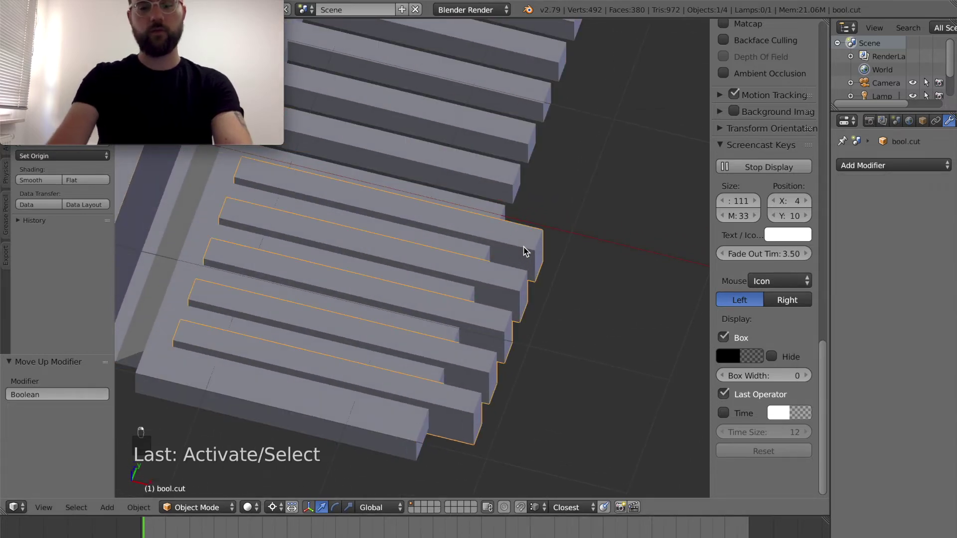
# Step: Move the bool.cut bars to the first layer of the second row, leaving only the slotted box on the visible layer
pyautogui.press('m')
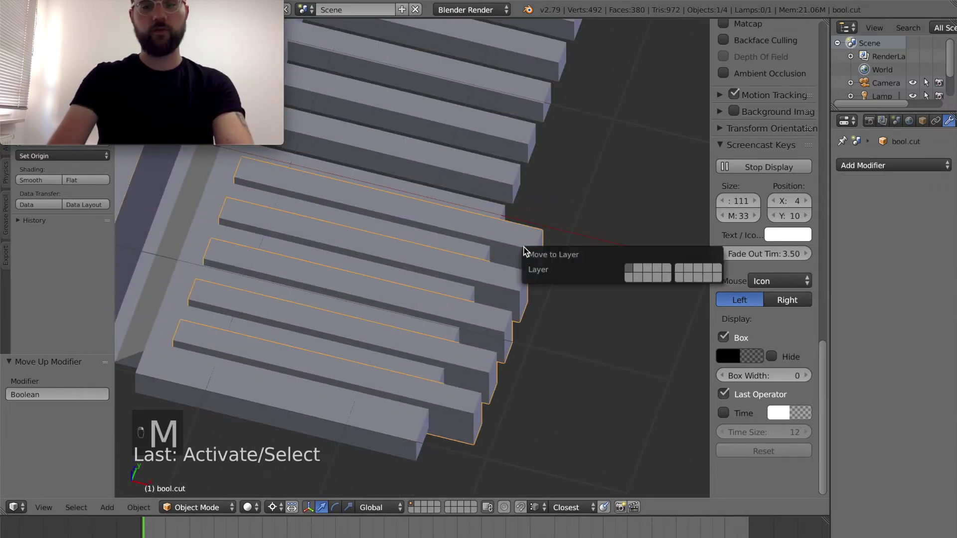
pyautogui.click(629, 279)
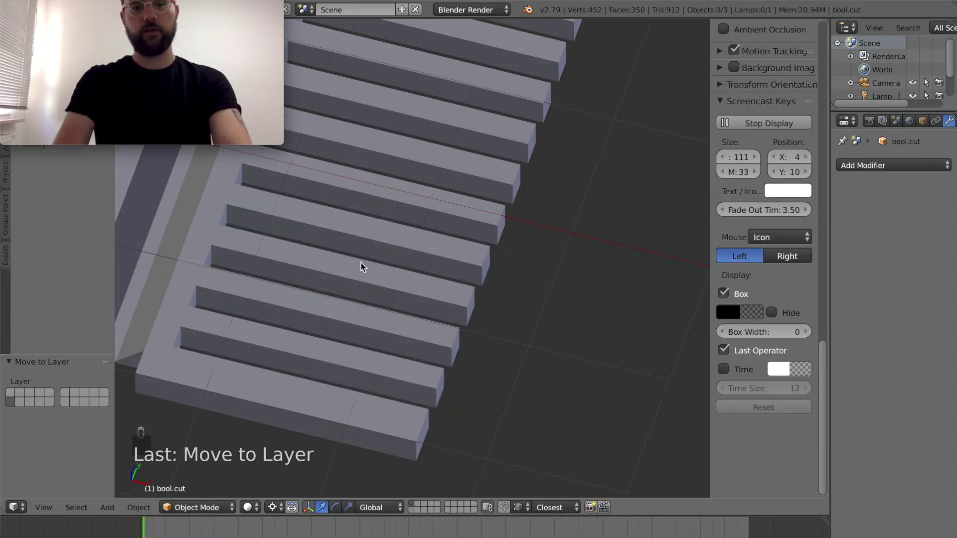
pyautogui.scroll(-5, 436, 263)
pyautogui.scroll(-5, 436, 263)
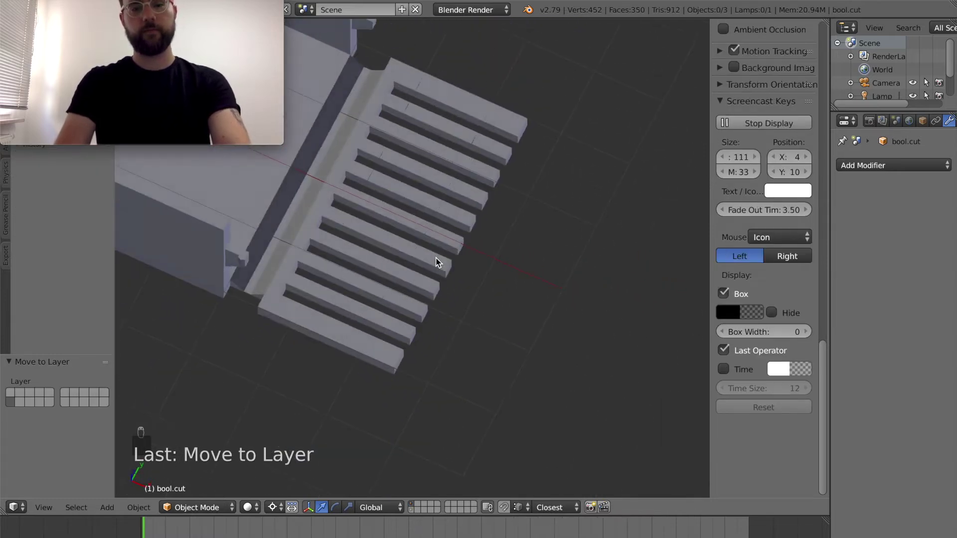
pyautogui.moveTo(436, 262); pyautogui.dragTo(361, 314, button='middle')
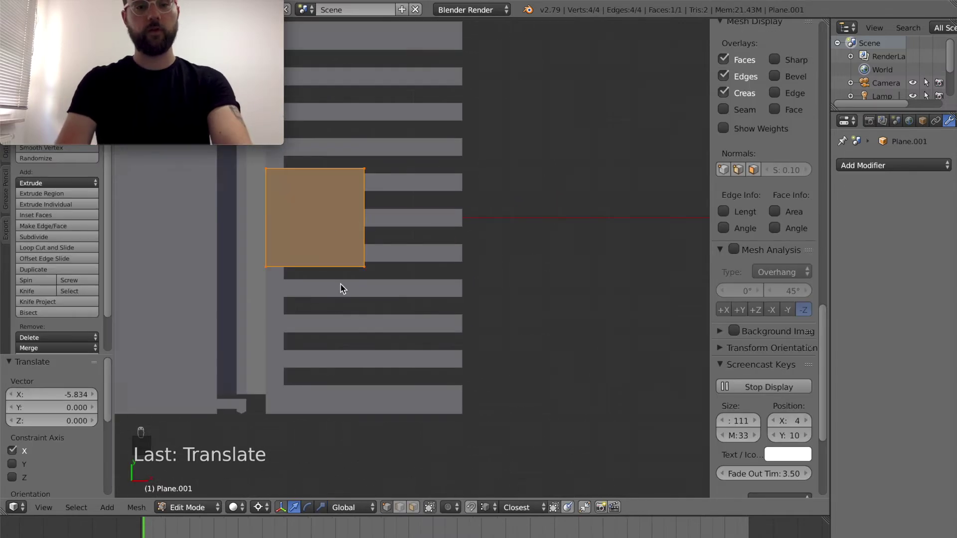
# Step: Stretch the new plane across the slotted flap by moving its outer edge 10 along X
pyautogui.scroll(-1, 340, 286)
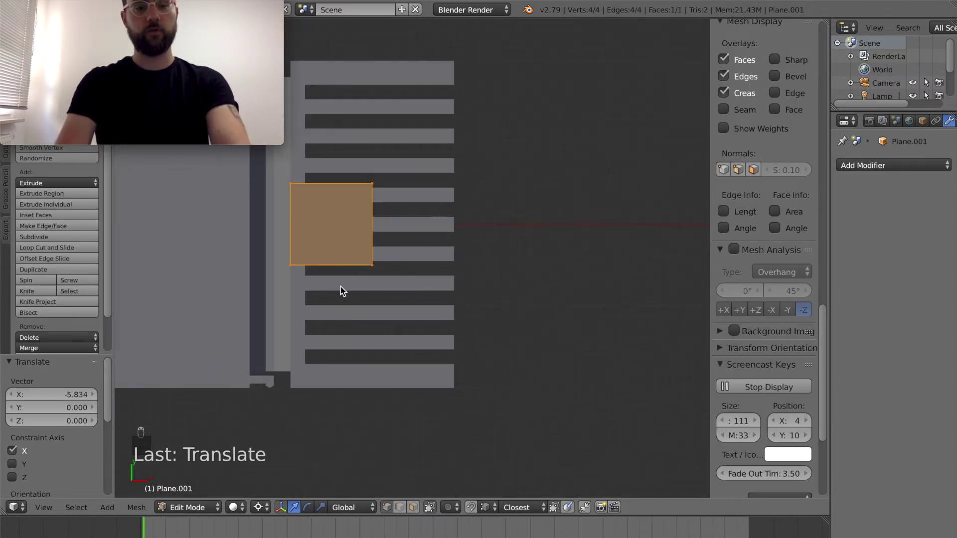
pyautogui.moveTo(325, 360); pyautogui.dragTo(353, 363, button='middle')
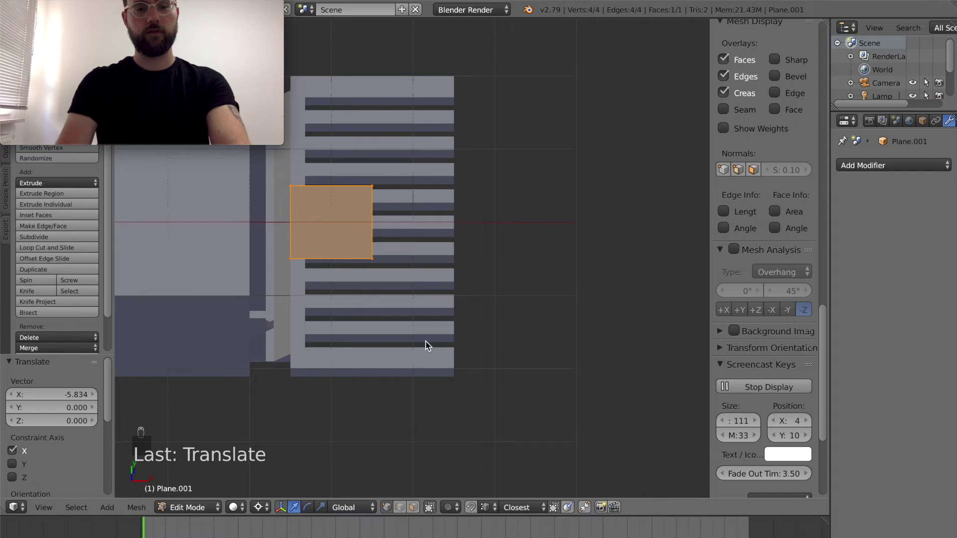
pyautogui.rightClick(376, 222)
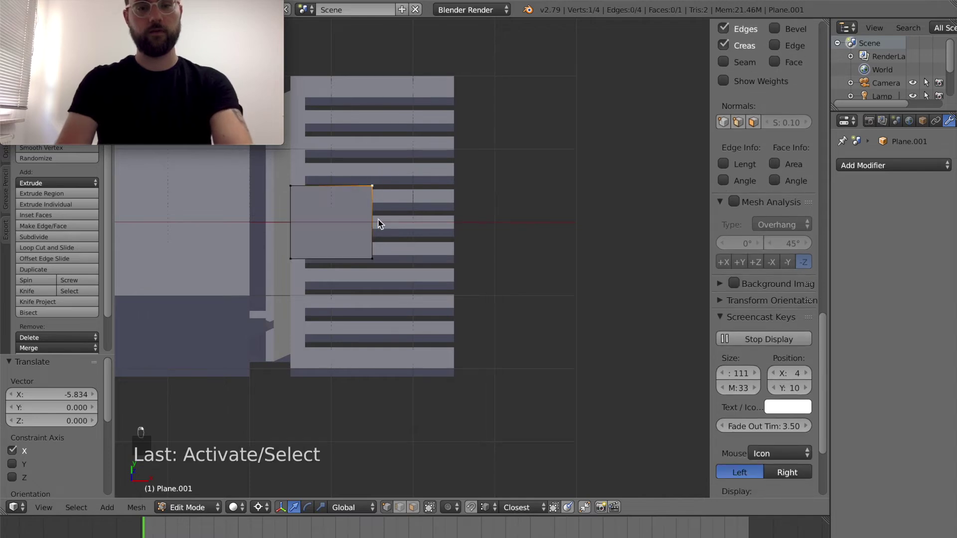
pyautogui.press('g')
pyautogui.press('x')
pyautogui.press('1')
pyautogui.press('0')
pyautogui.click(455, 226)
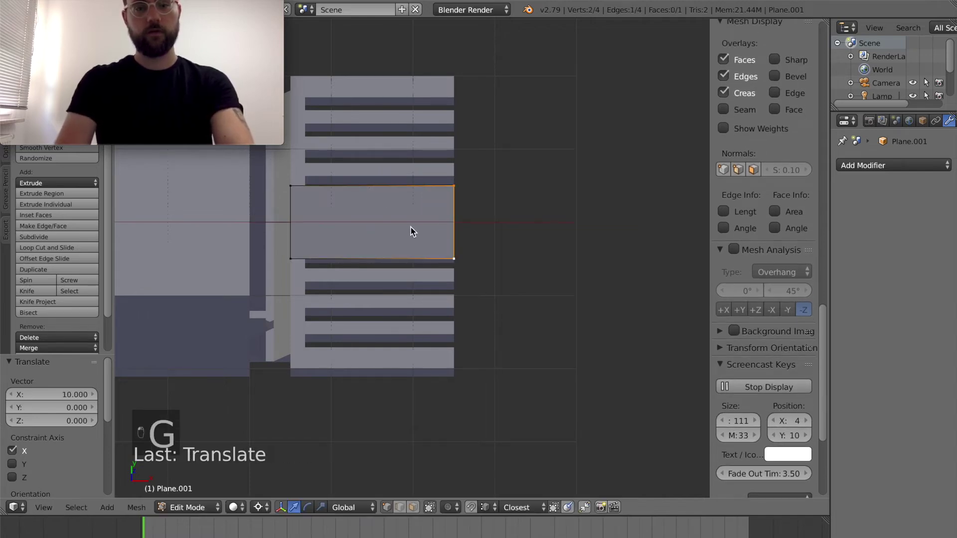
# Step: Add two loop cuts across the plane and delete its outer vertices, keeping only the middle third
pyautogui.hotkey('ctrl', 'r')
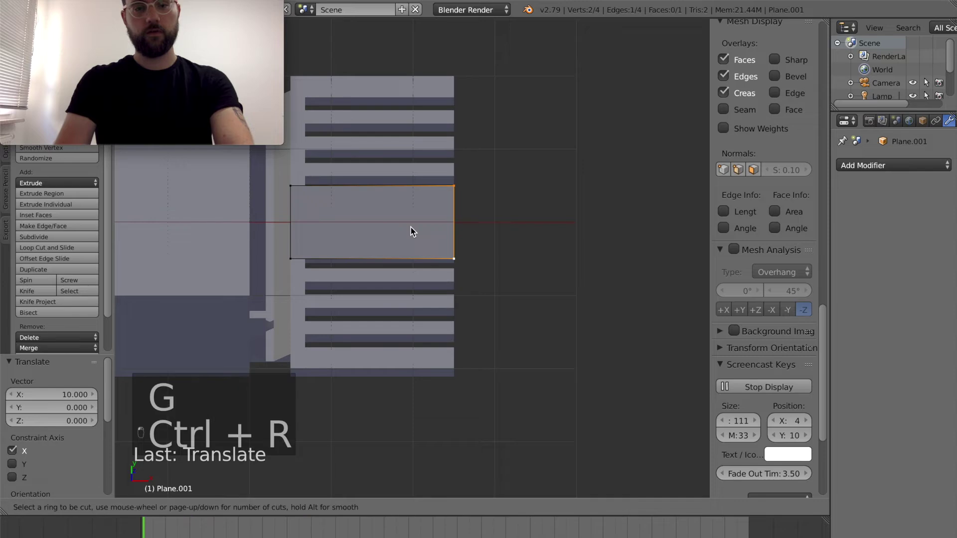
pyautogui.scroll(1, 361, 190)
pyautogui.click(361, 190)
pyautogui.rightClick(361, 189)
pyautogui.moveTo(412, 246); pyautogui.dragTo(417, 256, button='middle')
pyautogui.press('a')
pyautogui.rightClick(295, 189)
pyautogui.keyDown('shift'); pyautogui.rightClick(288, 255); pyautogui.keyUp('shift')
pyautogui.keyDown('shift'); pyautogui.rightClick(467, 253); pyautogui.keyUp('shift')
pyautogui.press('x')
pyautogui.click(446, 191)
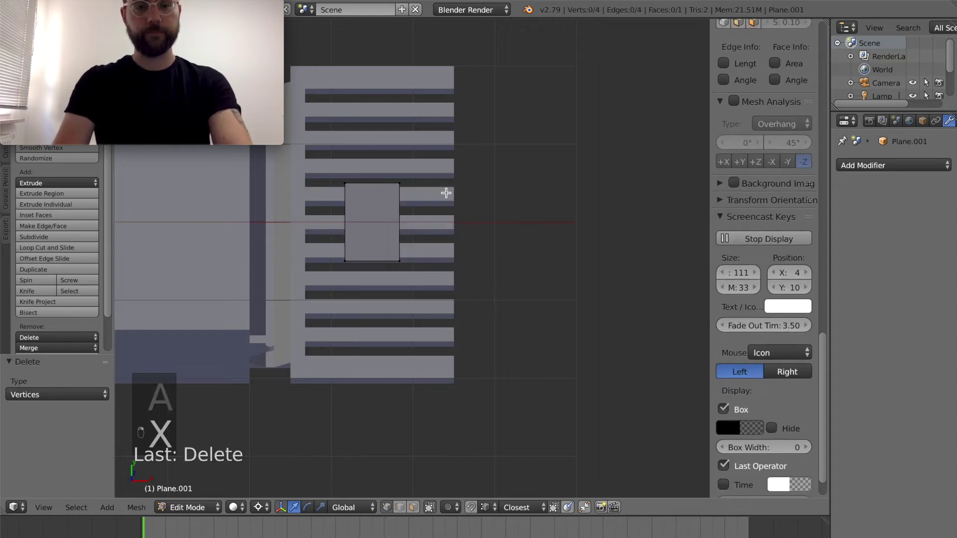
# Step: Move the rectangle along Y onto the flap's solid end strip and align its lower edge with the flap's side edge
pyautogui.press('a')
pyautogui.press('KP_7')
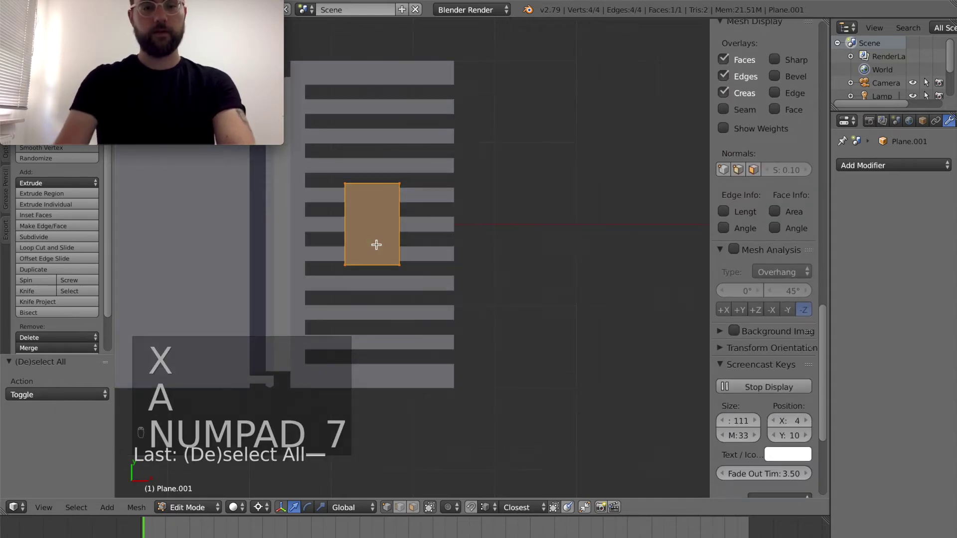
pyautogui.press('g')
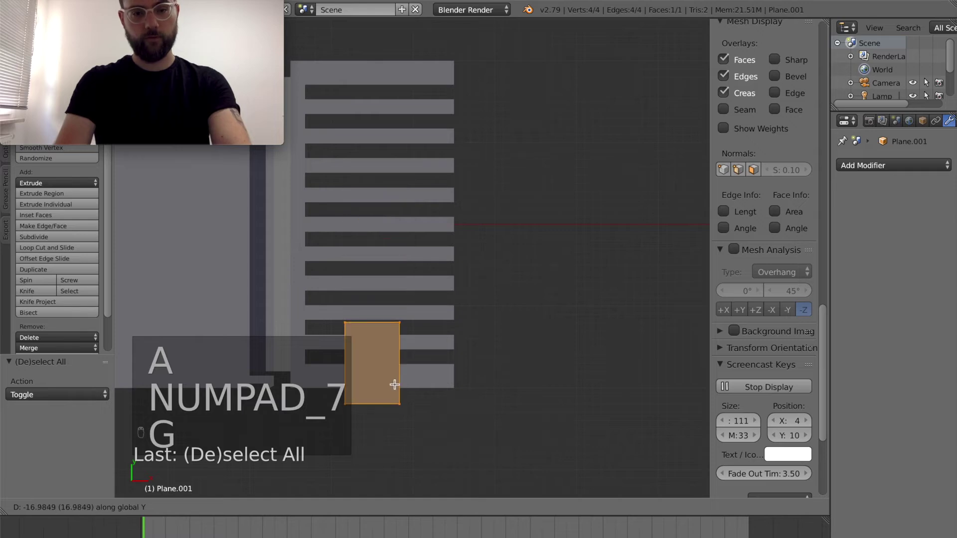
pyautogui.click(401, 392)
pyautogui.press('a')
pyautogui.press('b')
pyautogui.moveTo(335, 372); pyautogui.dragTo(407, 376)
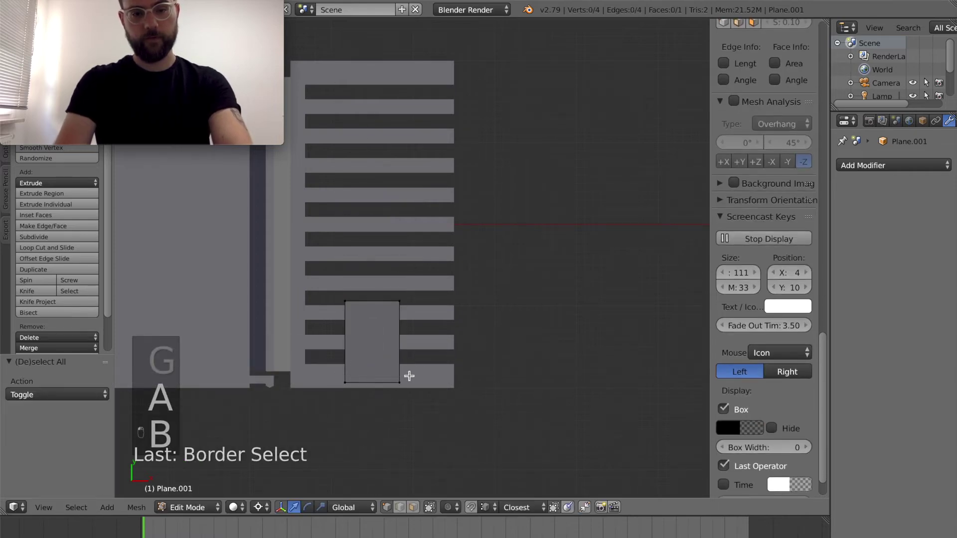
pyautogui.press('b')
pyautogui.moveTo(342, 361); pyautogui.dragTo(438, 393)
pyautogui.press('g')
pyautogui.click(453, 387)
# Step: Move the rectangle's upper edge about 7.716 down along Y to align with the edge of the last slot
pyautogui.press('a')
pyautogui.press('b')
pyautogui.moveTo(339, 295); pyautogui.dragTo(406, 309)
pyautogui.press('g')
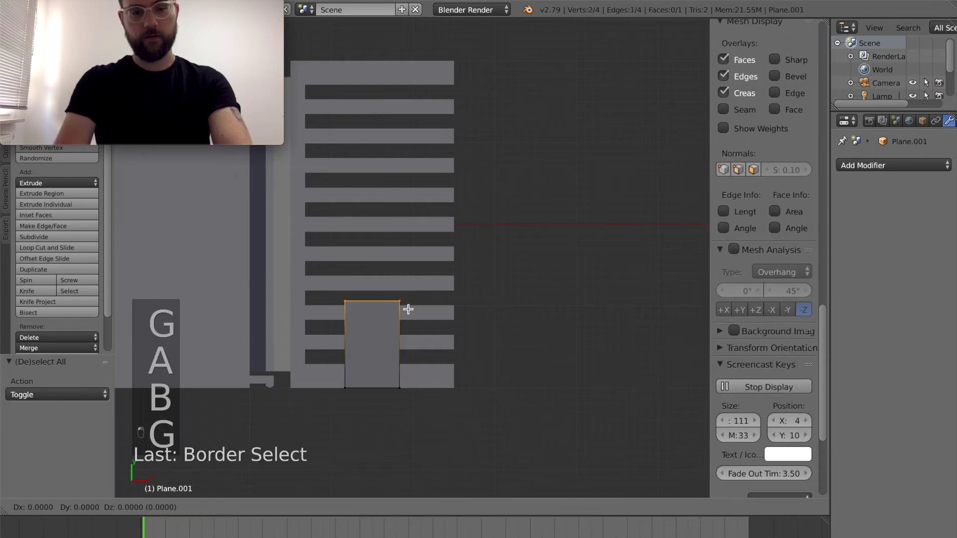
pyautogui.click(455, 366)
# Step: Inset the rectangle within the end strip by moving its upper edge -0.5 and its lower edge 0.5 along Y
pyautogui.moveTo(384, 382); pyautogui.dragTo(363, 249, button='middle')
pyautogui.moveTo(481, 371); pyautogui.dragTo(558, 381, button='middle')
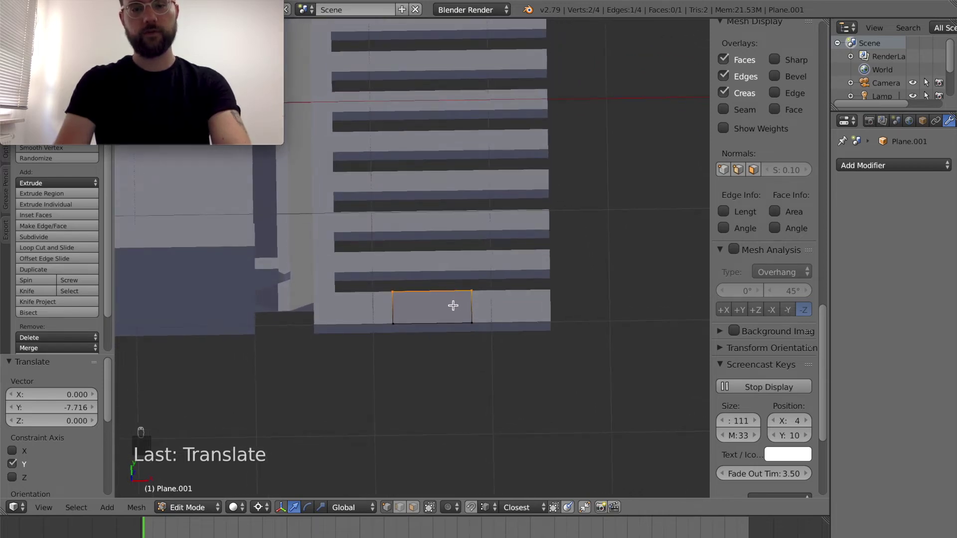
pyautogui.press('g')
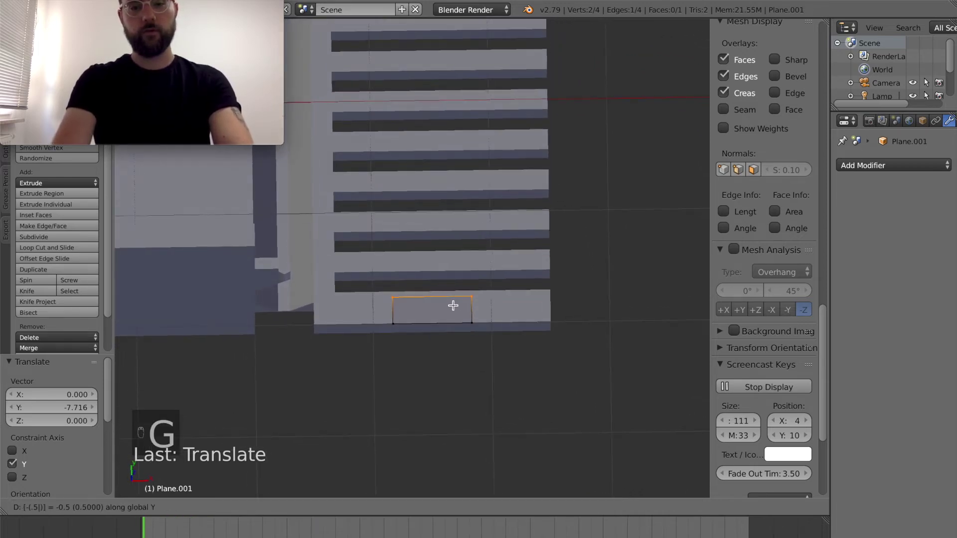
pyautogui.click(453, 306)
pyautogui.press('a')
pyautogui.rightClick(400, 324)
pyautogui.rightClick(485, 327)
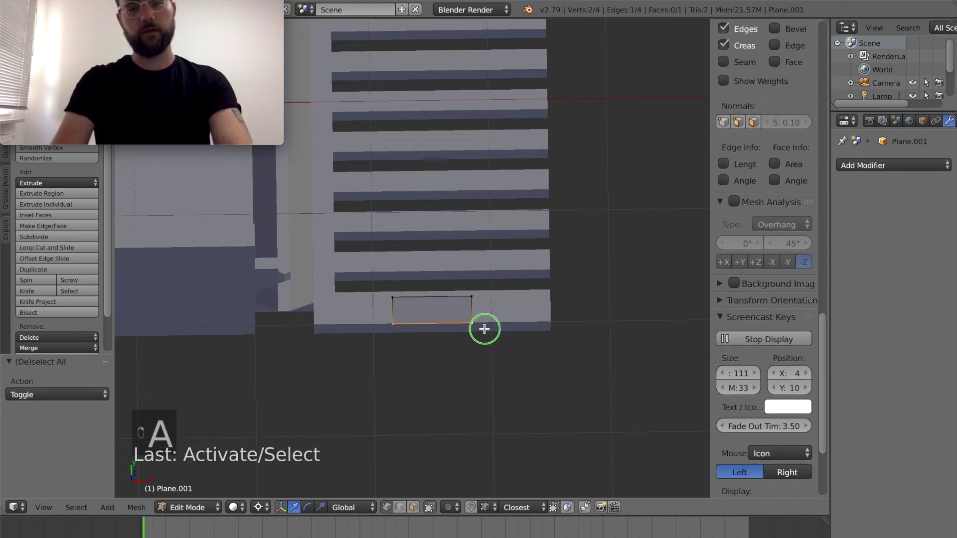
pyautogui.press('g')
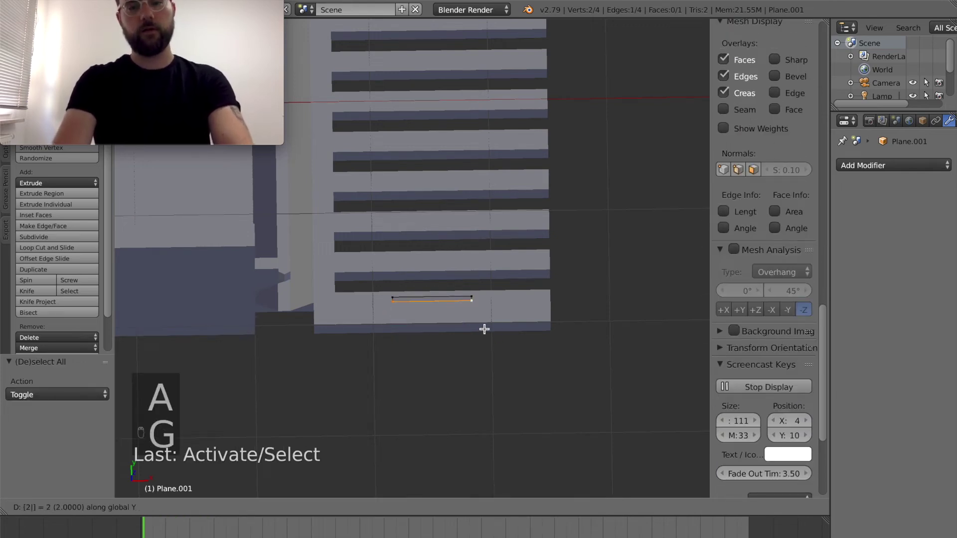
pyautogui.write('g.5')
pyautogui.press('Return')
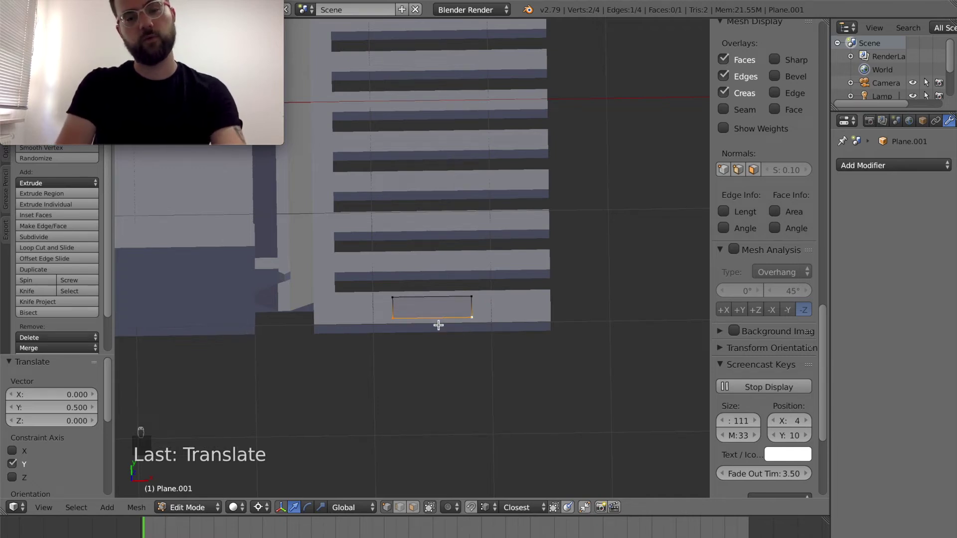
# Step: Set the pivot point to Median Point and scale the whole rectangle by 1.5 along X
pyautogui.press('a')
pyautogui.press('a')
pyautogui.press('a')
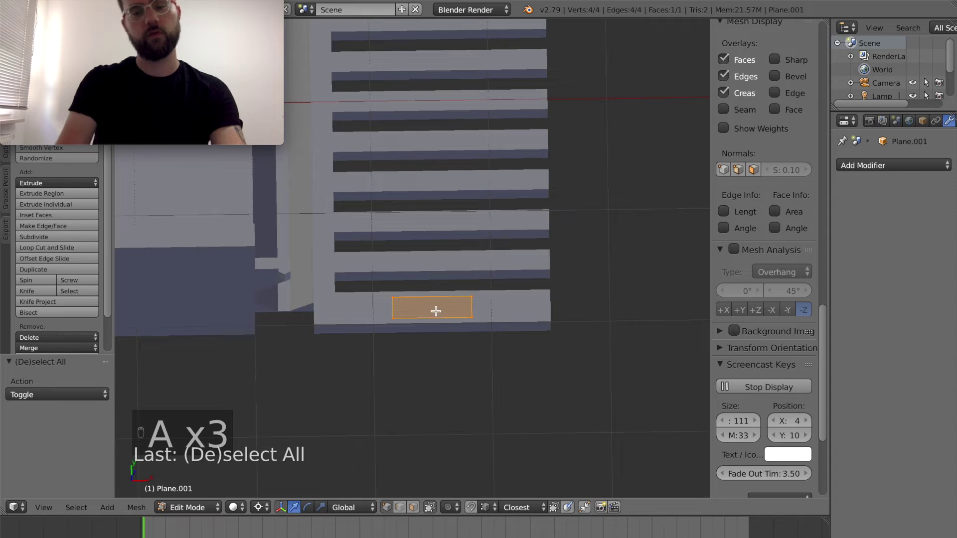
pyautogui.press('s')
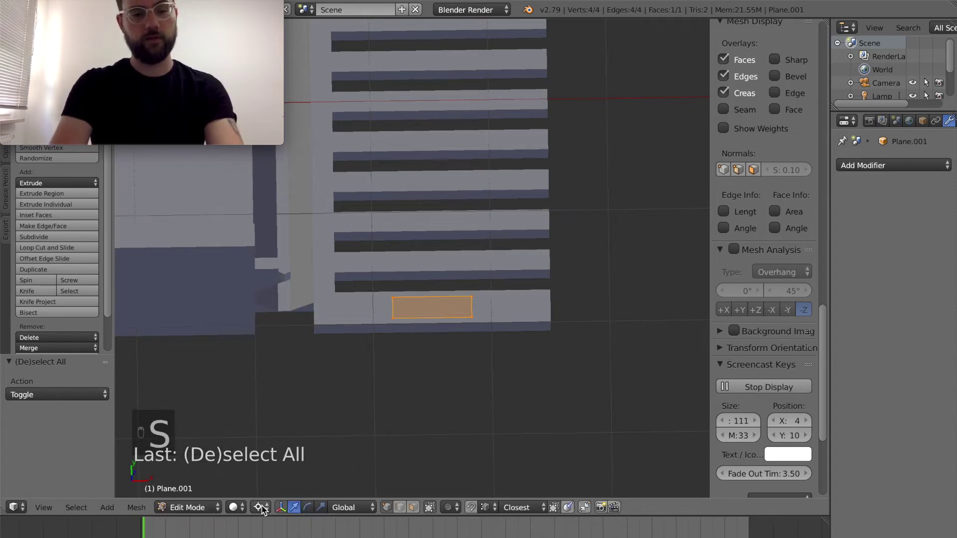
pyautogui.click(260, 507)
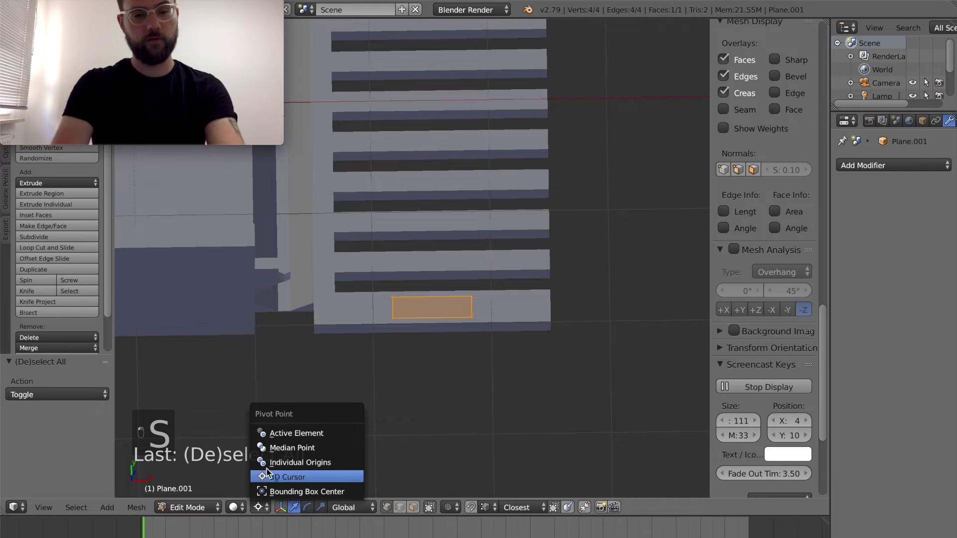
pyautogui.click(294, 448)
pyautogui.press('s')
pyautogui.press('y')
pyautogui.write('x')
pyautogui.write('1.5')
pyautogui.press('Return')
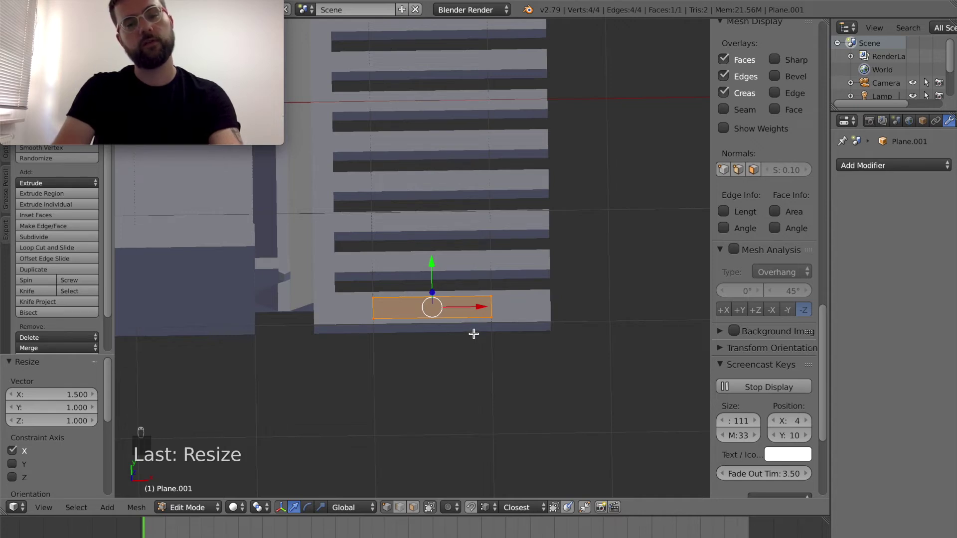
# Step: Widen the rectangle by moving its upper edge slightly outward and its lower edge -0.1 along Y
pyautogui.moveTo(473, 334); pyautogui.dragTo(468, 325, button='middle')
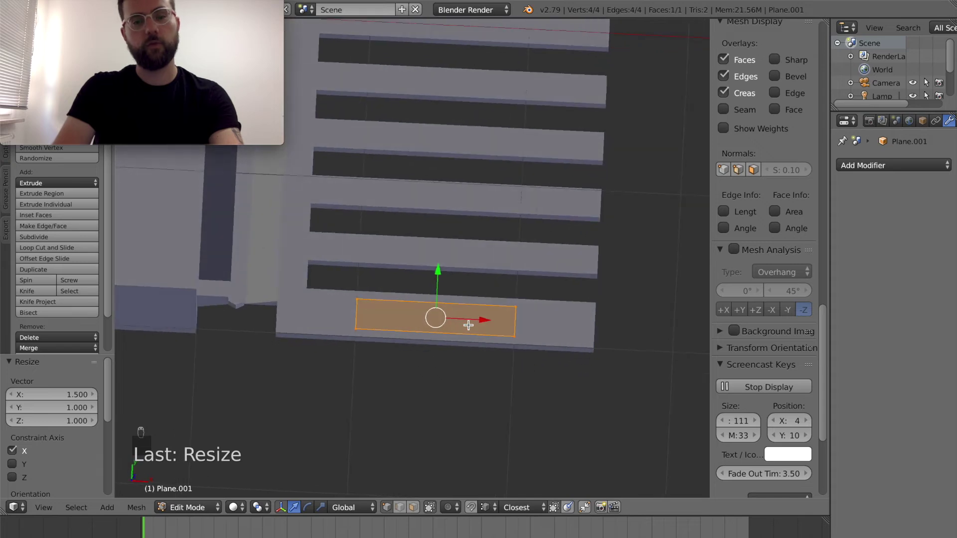
pyautogui.rightClick(503, 316)
pyautogui.keyDown('shift'); pyautogui.rightClick(359, 299); pyautogui.keyUp('shift')
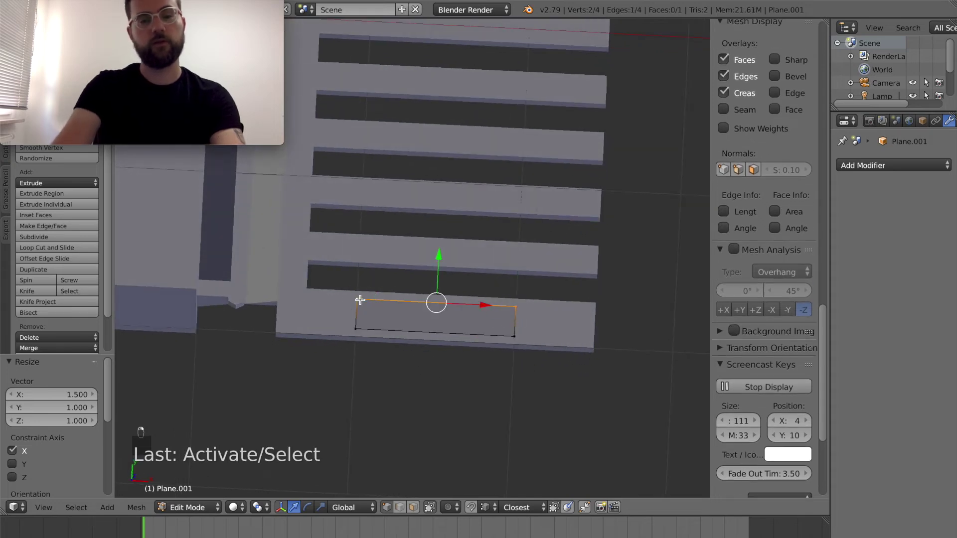
pyautogui.press('g')
pyautogui.press('x')
pyautogui.write('gy1')
pyautogui.click(360, 299)
pyautogui.press('a')
pyautogui.press('b')
pyautogui.moveTo(337, 322); pyautogui.dragTo(559, 365)
pyautogui.write('gy-0.1')
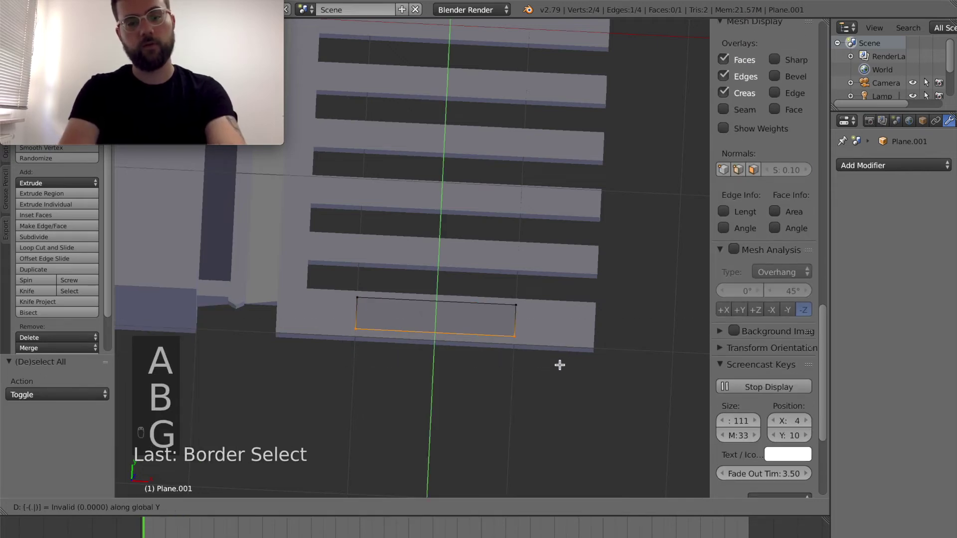
pyautogui.press('Return')
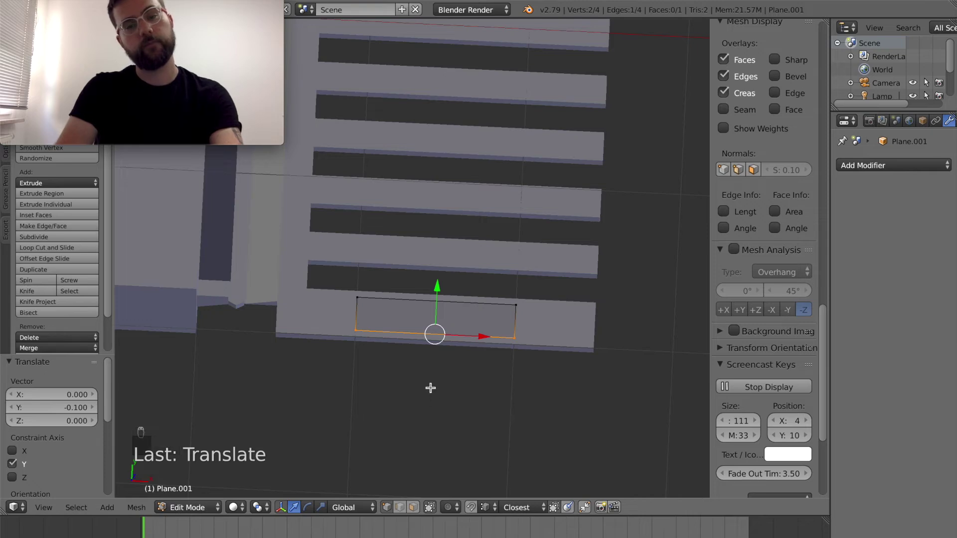
# Step: Raise the rectangle slightly above the flap along Z and extrude it upward into a block
pyautogui.scroll(-8, 454, 338)
pyautogui.press('a')
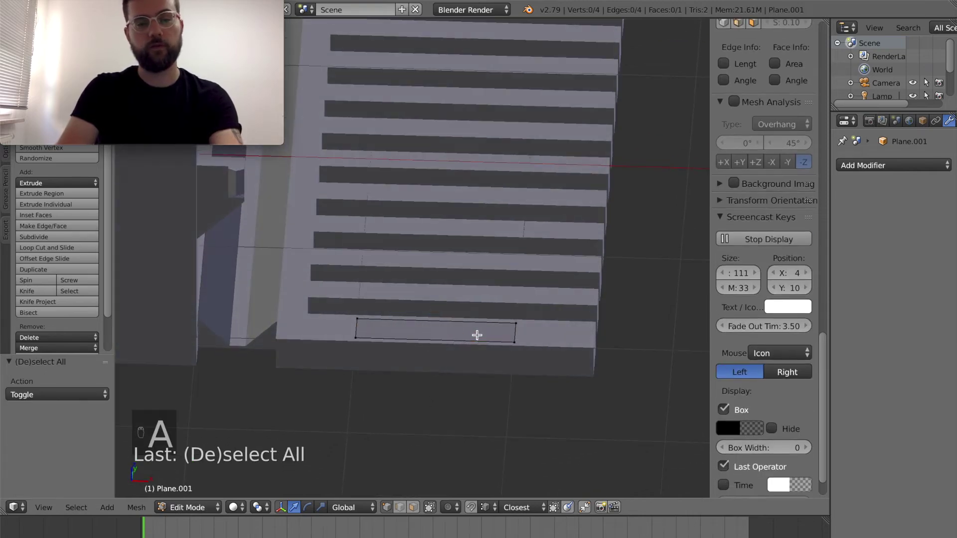
pyautogui.press('a')
pyautogui.press('KP_1')
pyautogui.press('g')
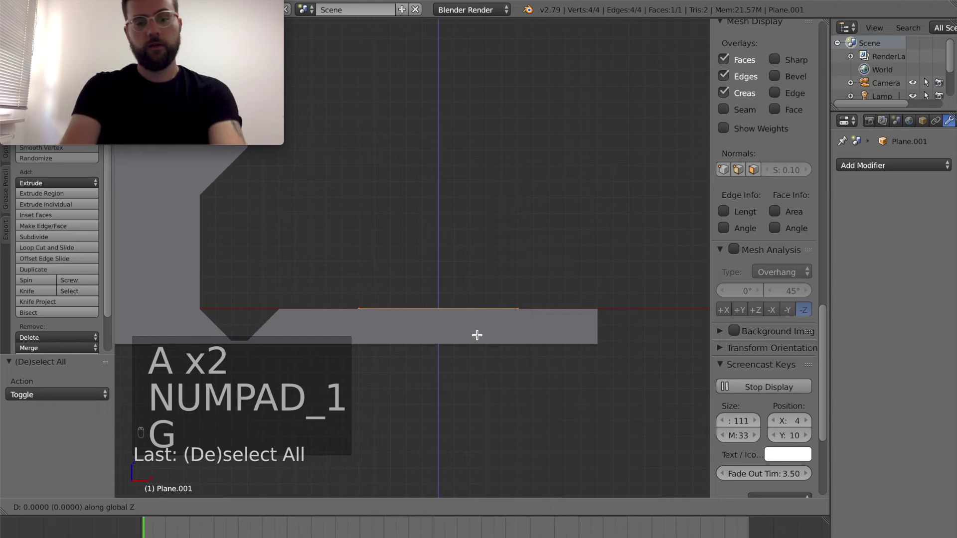
pyautogui.click(476, 329)
pyautogui.press('e')
pyautogui.click(477, 329)
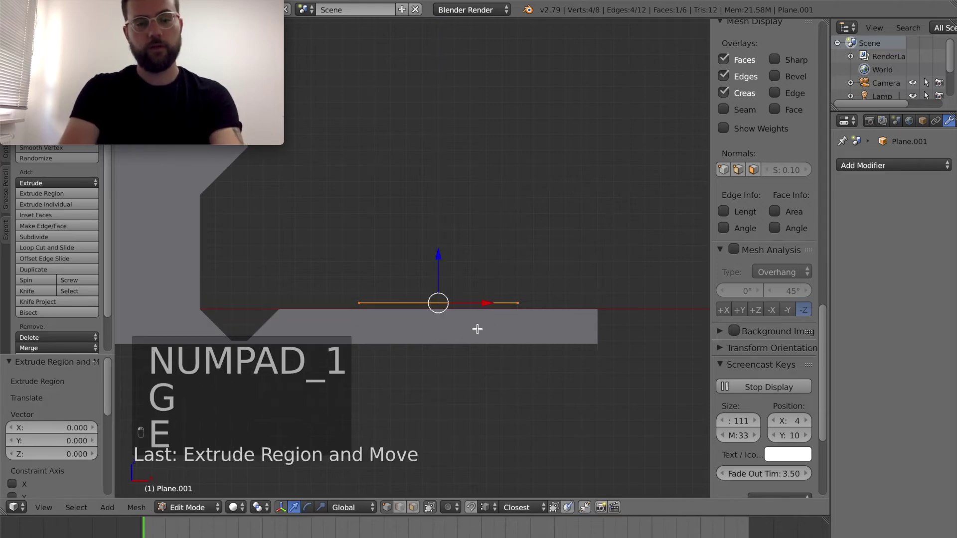
pyautogui.press('g')
pyautogui.click(466, 235)
# Step: Move the whole block down along Z so it passes through the flap's full thickness, and leave mesh editing
pyautogui.press('a')
pyautogui.press('a')
pyautogui.press('a')
pyautogui.press('g')
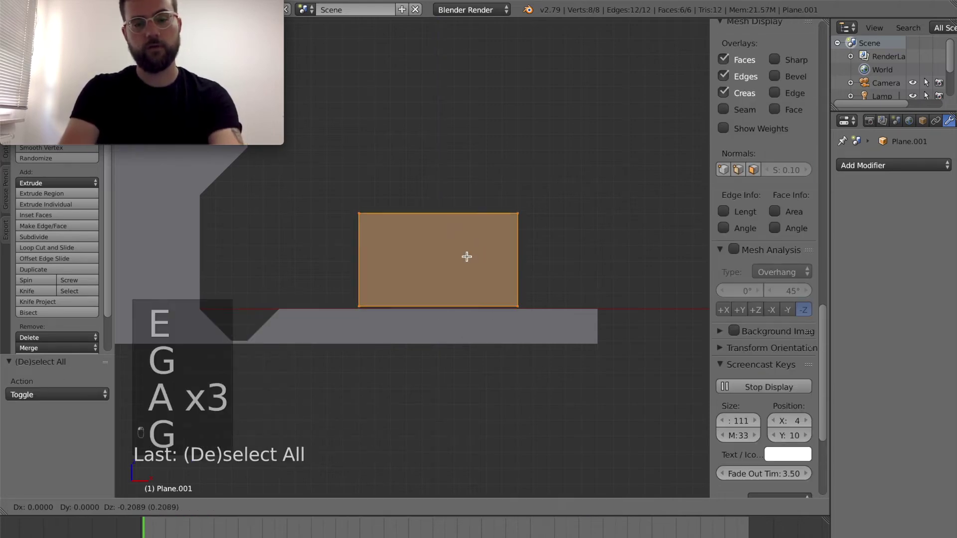
pyautogui.click(463, 307)
pyautogui.press('Tab')
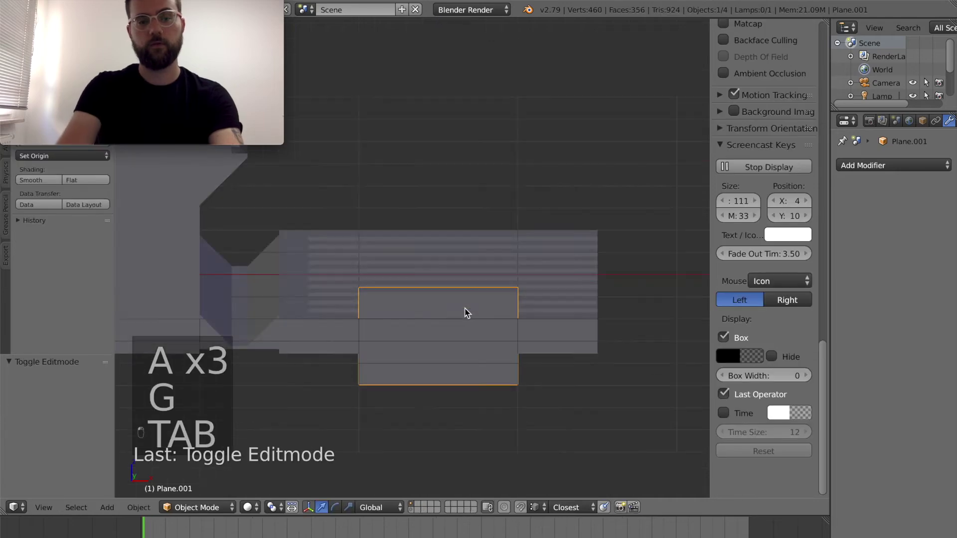
# Step: Rename the block object as bool.cut.snap
pyautogui.click(923, 121)
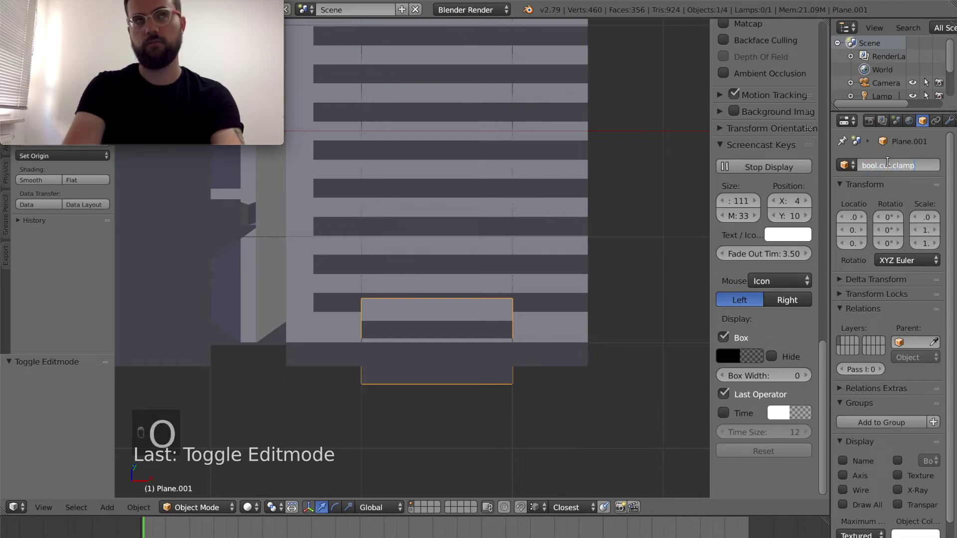
pyautogui.press('BackSpace')
pyautogui.press('BackSpace')
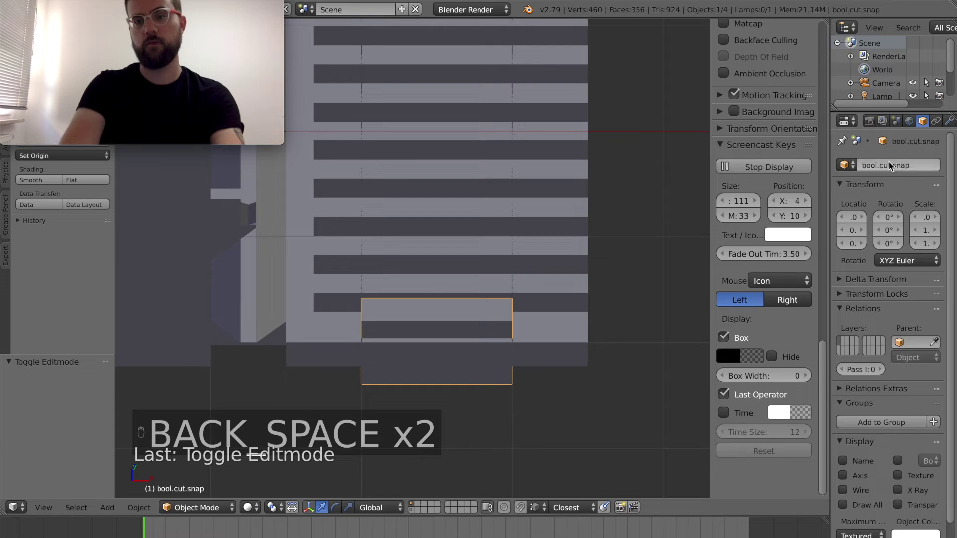
# Step: Move bool.cut.snap to layer 11 and subtract it from the box base with a new Difference Boolean modifier
pyautogui.press('m')
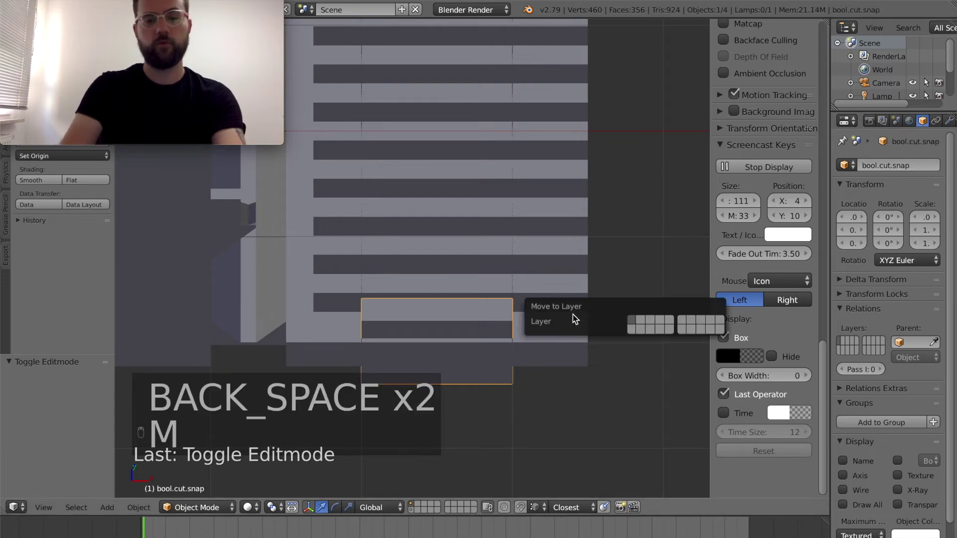
pyautogui.click(631, 330)
pyautogui.rightClick(482, 310)
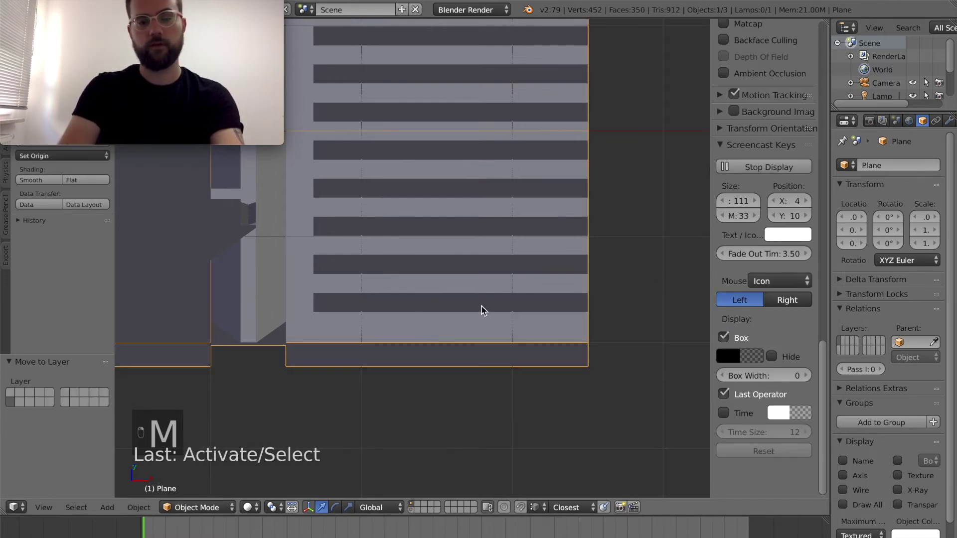
pyautogui.click(948, 121)
pyautogui.click(867, 166)
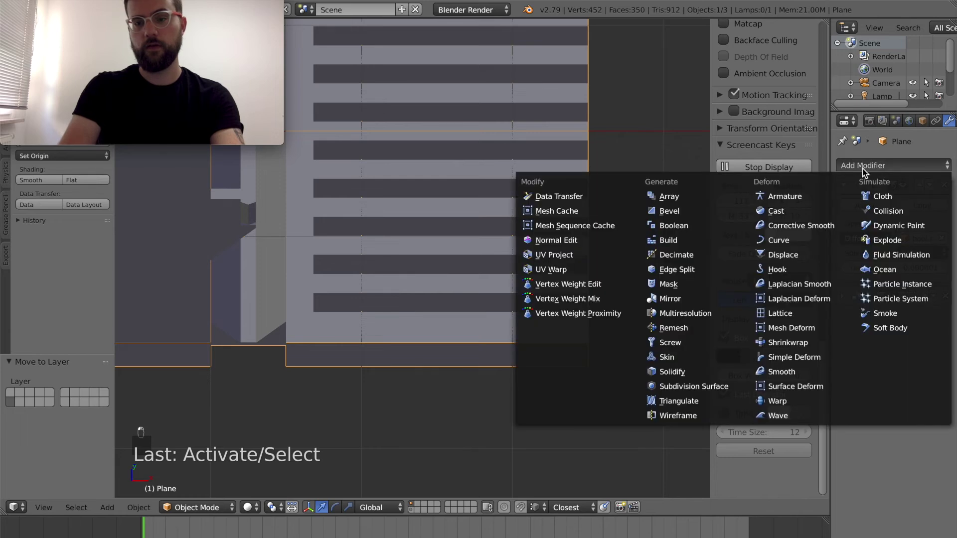
pyautogui.click(684, 227)
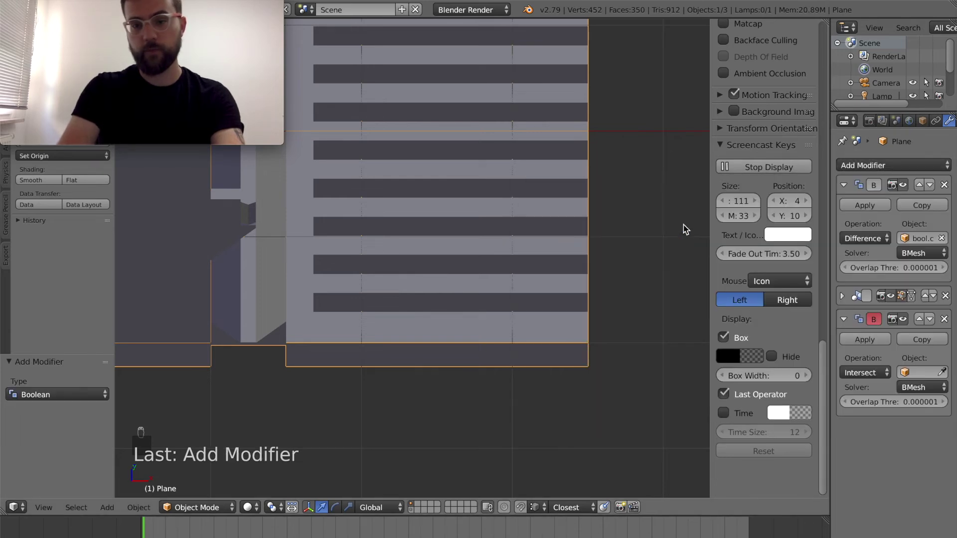
pyautogui.click(909, 374)
pyautogui.click(831, 405)
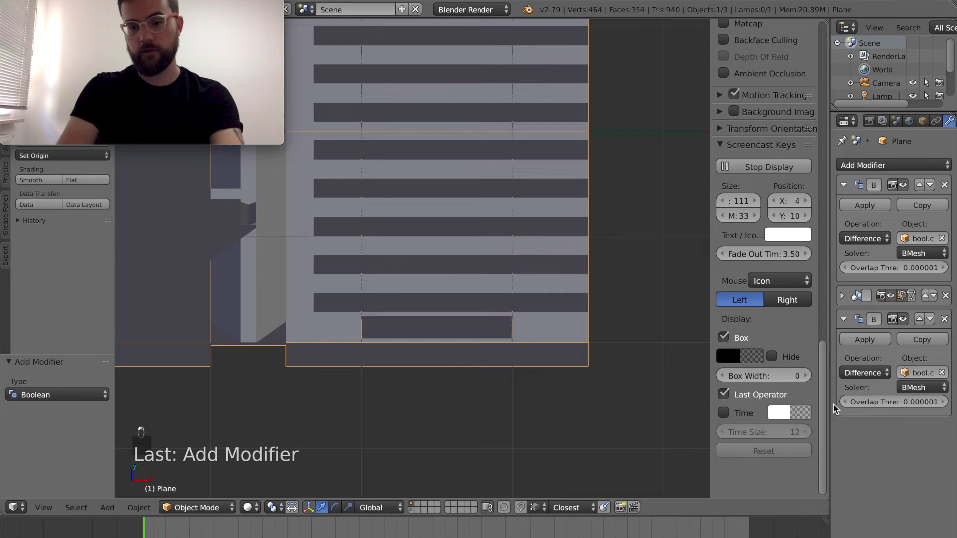
# Step: Place the new Boolean modifier above the Mirror modifier in the box base's modifier stack
pyautogui.click(920, 320)
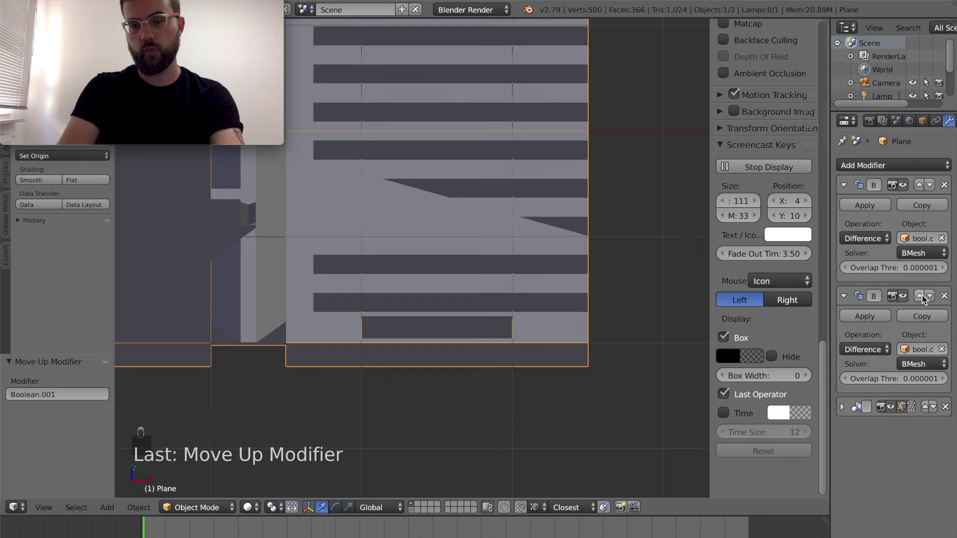
pyautogui.moveTo(439, 265); pyautogui.dragTo(461, 225, button='middle')
pyautogui.rightClick(461, 225)
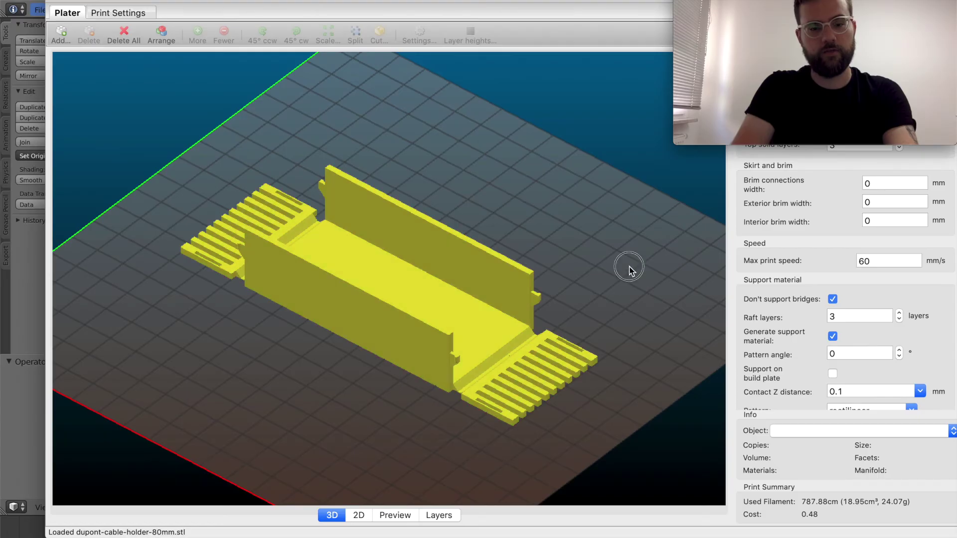
# Step: Examine the loaded dupont-cable-holder-80mm.stl model's walls, tabs and comb-like end flaps from several angles
pyautogui.moveTo(626, 267); pyautogui.dragTo(583, 290)
pyautogui.scroll(-5, 342, 314)
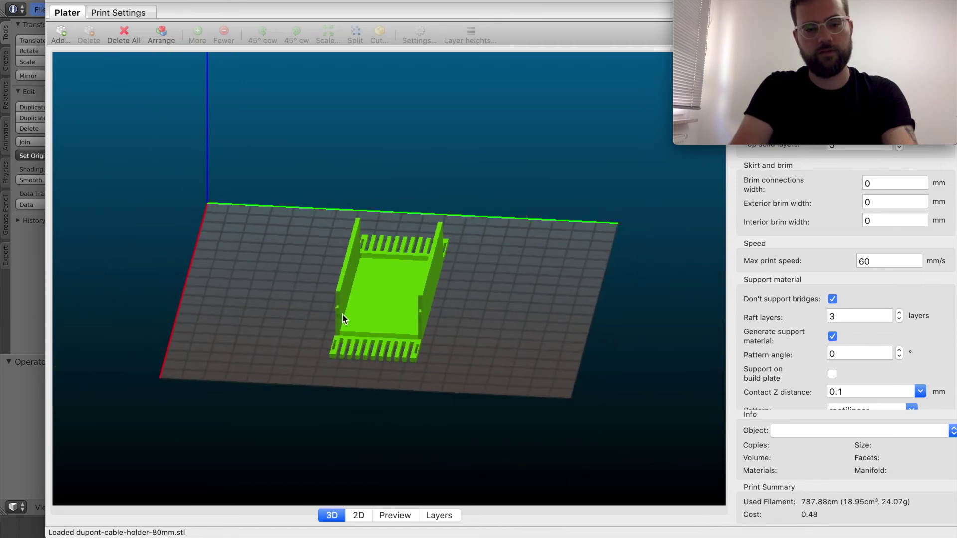
pyautogui.scroll(3, 341, 312)
pyautogui.scroll(5, 340, 307)
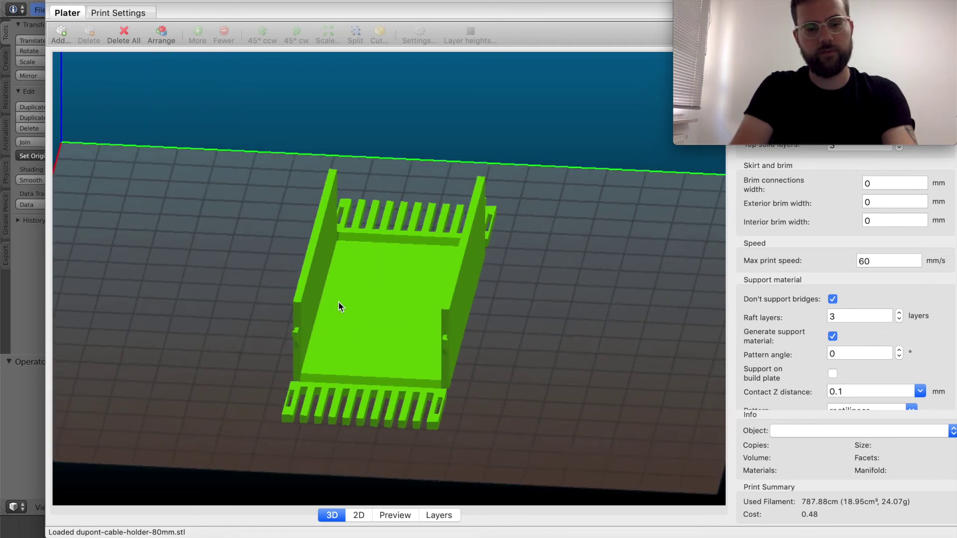
pyautogui.scroll(3, 305, 325)
# Step: Switch to Blender and bevel the inner edge between the side wall and the floor with a value of 2
pyautogui.press('super+Tab')
pyautogui.moveTo(424, 228); pyautogui.dragTo(450, 202, button='middle')
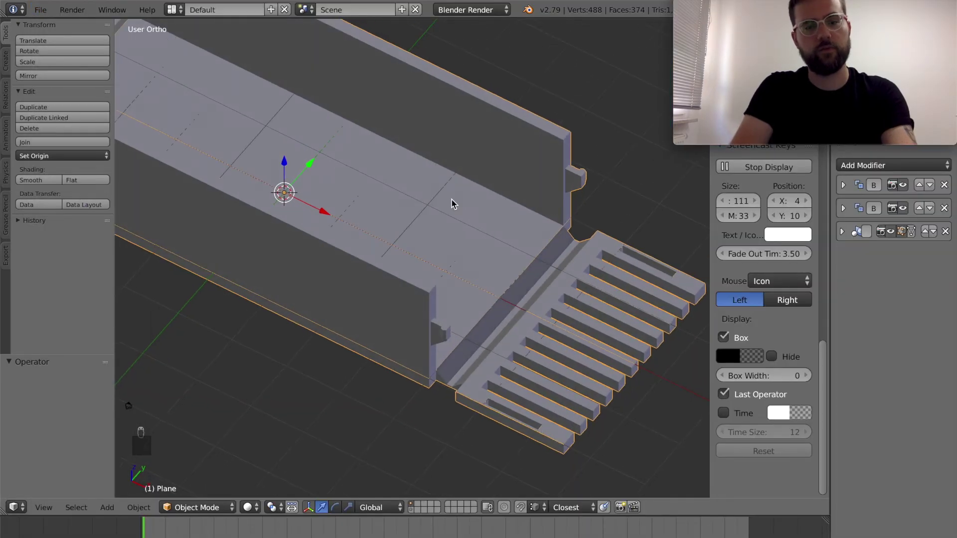
pyautogui.press('Tab')
pyautogui.rightClick(463, 363)
pyautogui.press('space')
pyautogui.write('bev')
pyautogui.press('Return')
pyautogui.press('2')
pyautogui.press('Return')
pyautogui.moveTo(465, 359); pyautogui.dragTo(548, 293, button='middle')
# Step: Delete the unwanted geometry at the bevel's end, then extrude the neighbouring element and move it into place
pyautogui.press('Tab')
pyautogui.press('Tab')
pyautogui.press('x')
pyautogui.click(461, 363)
pyautogui.rightClick(471, 391)
pyautogui.press('e')
pyautogui.press('g')
pyautogui.click(492, 363)
# Step: Fill the openings at the bevelled corner with new faces and leave mesh editing
pyautogui.press('f')
pyautogui.press('a')
pyautogui.press('f')
pyautogui.press('a')
pyautogui.press('Tab')
pyautogui.scroll(-5, 498, 359)
pyautogui.press('s')
pyautogui.press('s')
pyautogui.press('s')
pyautogui.press('Escape')
pyautogui.moveTo(765, 62); pyautogui.dragTo(247, 155)
# Step: Rename the box base object as dupont-cable-holder-80mm
pyautogui.click(922, 121)
pyautogui.click(878, 166)
pyautogui.write('pont-cable-holder-80')
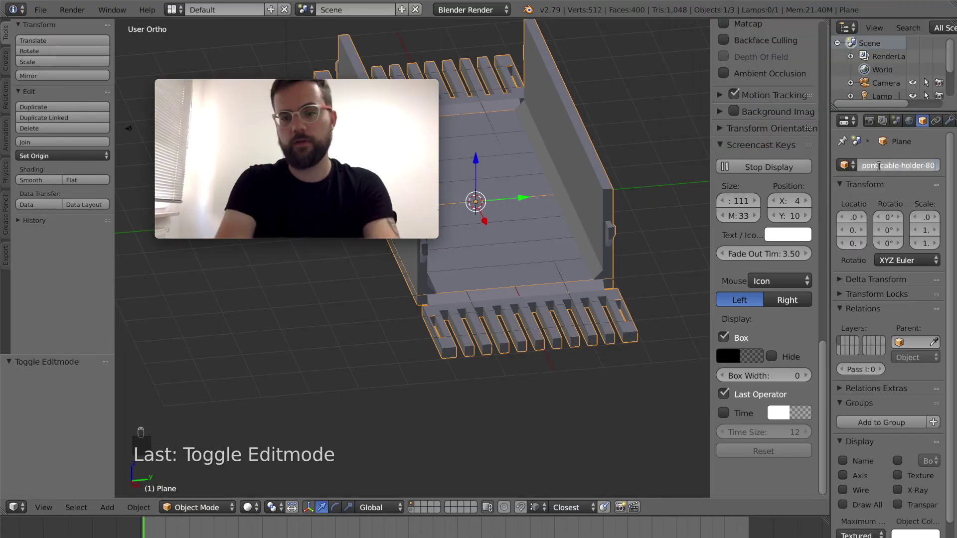
pyautogui.press('Return')
# Step: Switch to Slic3r and load dupont-cable-holder-80mm.stl from the prints folder
pyautogui.press('super+Tab')
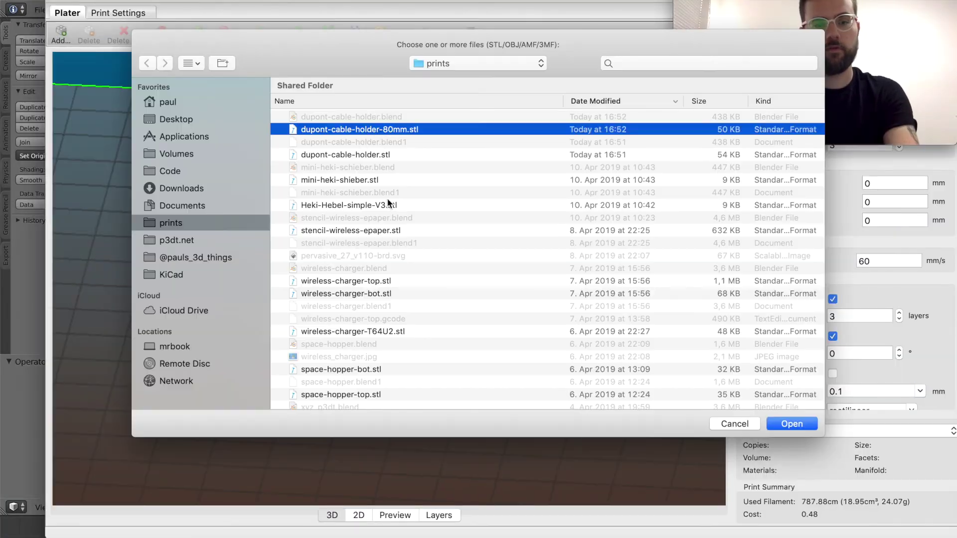
pyautogui.press('Return')
pyautogui.moveTo(491, 338); pyautogui.dragTo(922, 117)
# Step: Set the filament to PLA.Filament.210
pyautogui.click(877, 82)
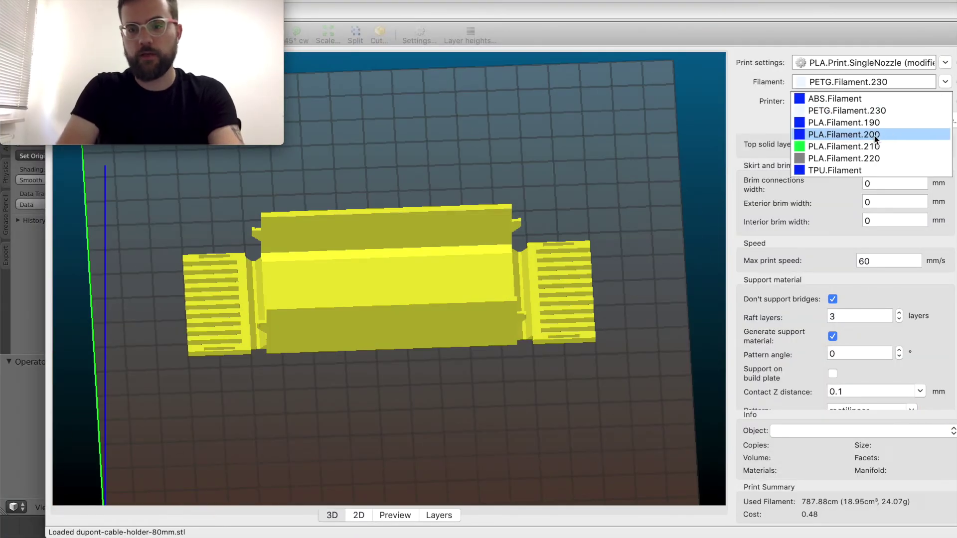
pyautogui.click(879, 146)
pyautogui.click(513, 202)
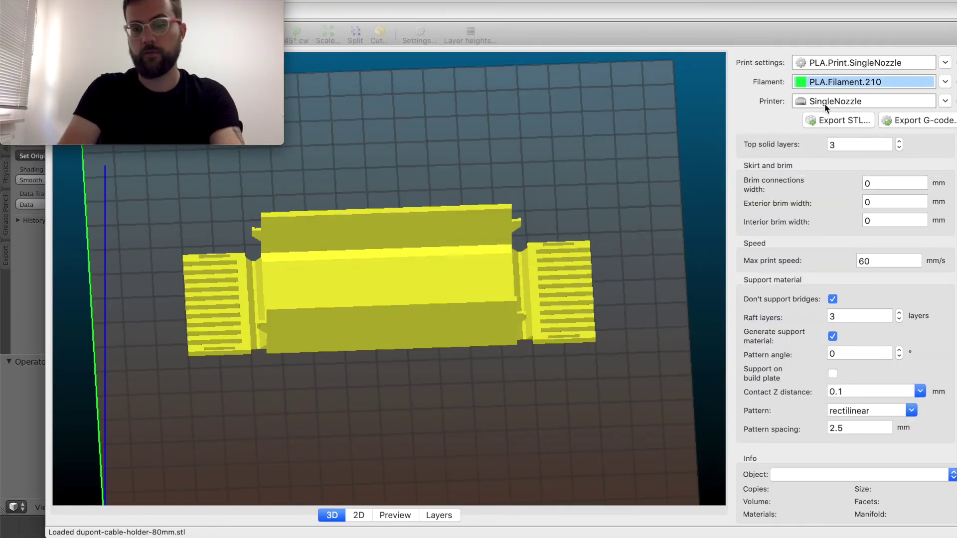
# Step: Preview the sliced model and inspect the toolpaths of the end flap's teeth and snap slot at height 4.00
pyautogui.click(395, 515)
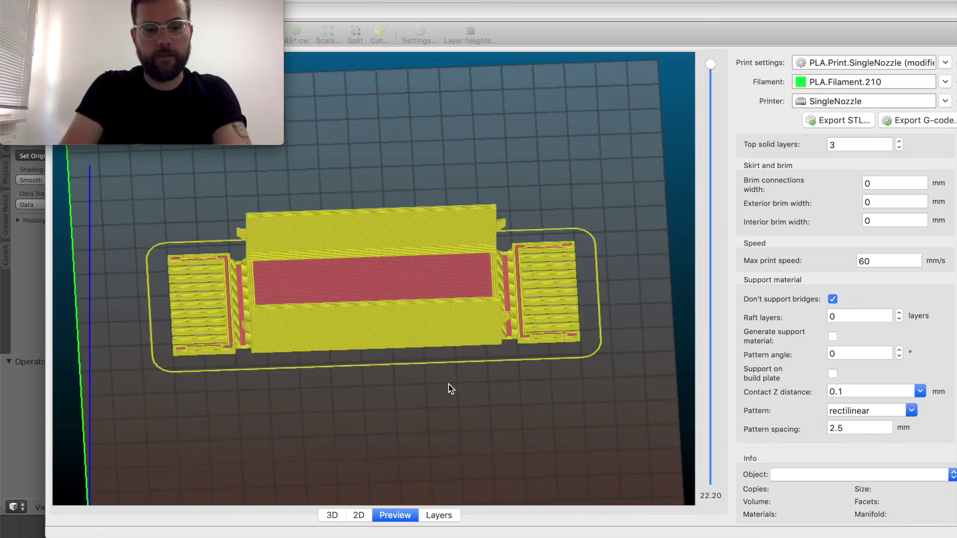
pyautogui.scroll(3, 448, 384)
pyautogui.scroll(-1, 448, 389)
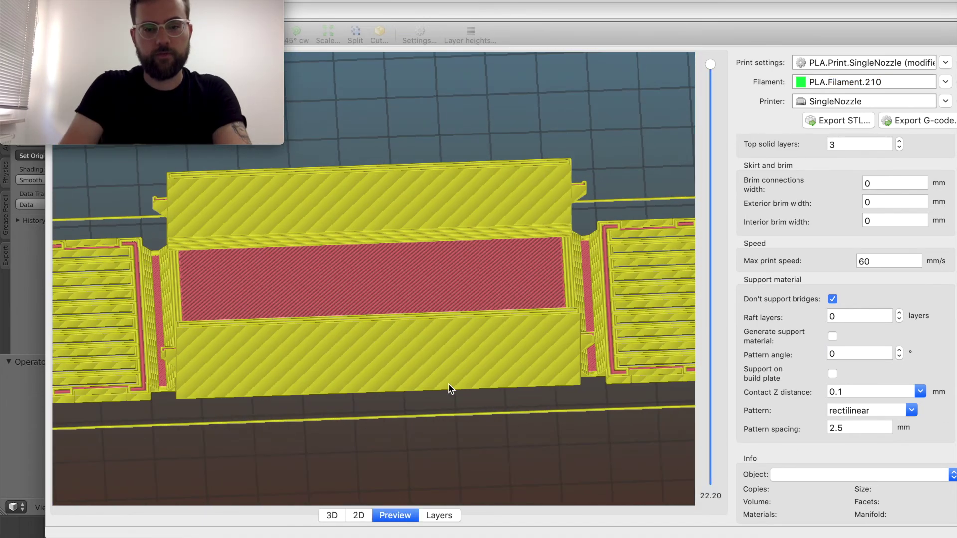
pyautogui.scroll(-2, 508, 364)
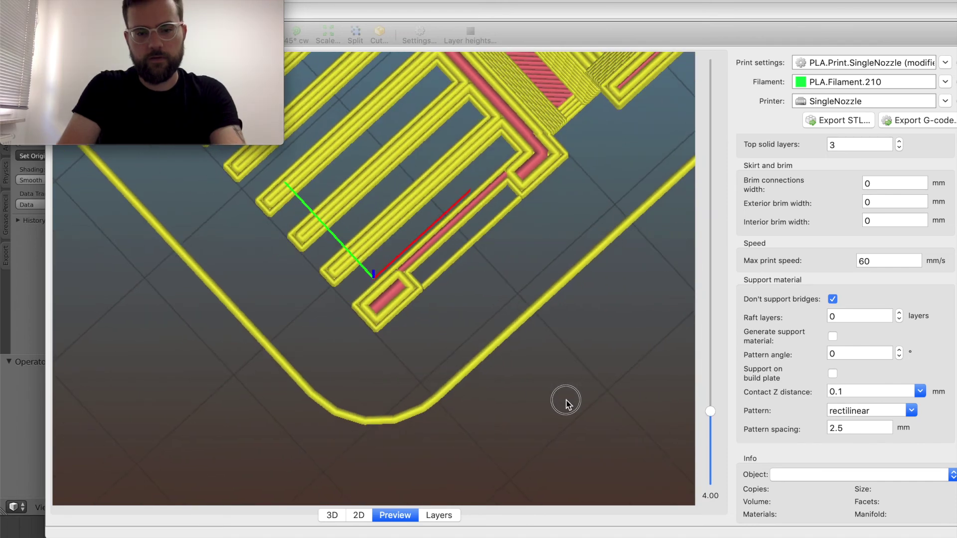
pyautogui.moveTo(566, 400); pyautogui.dragTo(548, 295)
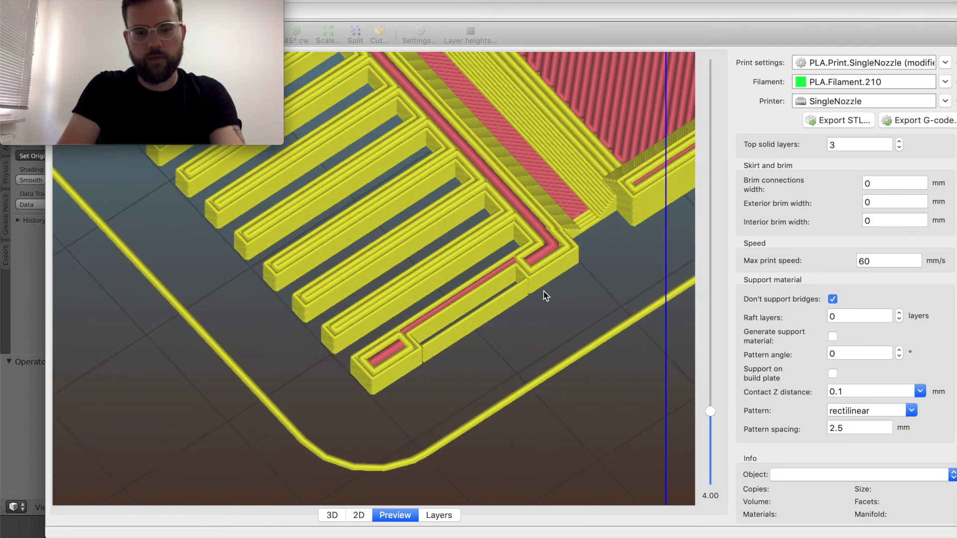
# Step: Switch to Blender and open the cable holder's mesh for editing at the locking tab on the wall's end
pyautogui.press('super+Tab')
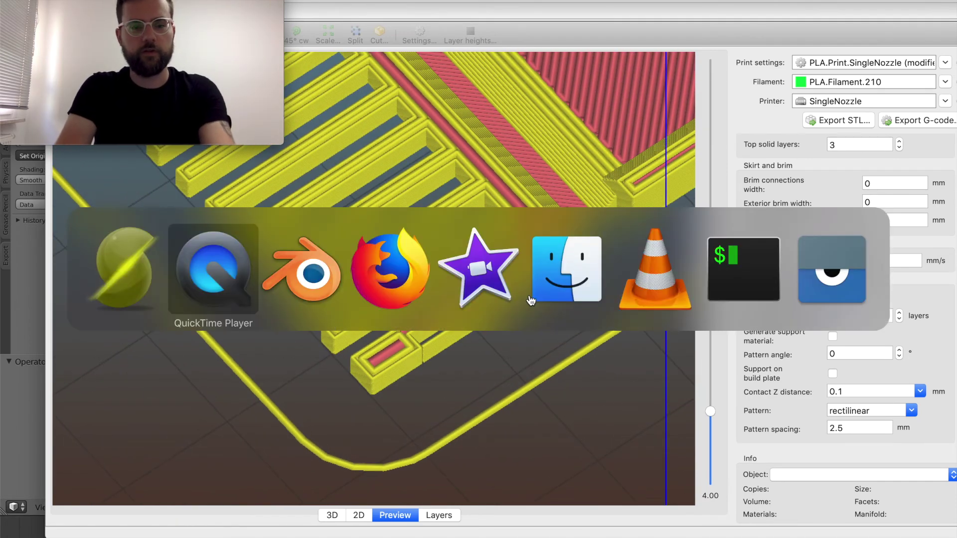
pyautogui.press('super+Tab')
pyautogui.hscroll(3, 518, 330)
pyautogui.hscroll(-8, 518, 330)
pyautogui.hotkey('shift', 's')
pyautogui.click(443, 347)
pyautogui.press('Tab')
pyautogui.scroll(8, 414, 238)
pyautogui.keyDown('ctrl'); pyautogui.rightClick(495, 154); pyautogui.keyUp('ctrl')
# Step: Clear the selection and box-select the whole locking tab in a wireframe front view
pyautogui.press('a')
pyautogui.press('KP_1')
pyautogui.press('KP_1')
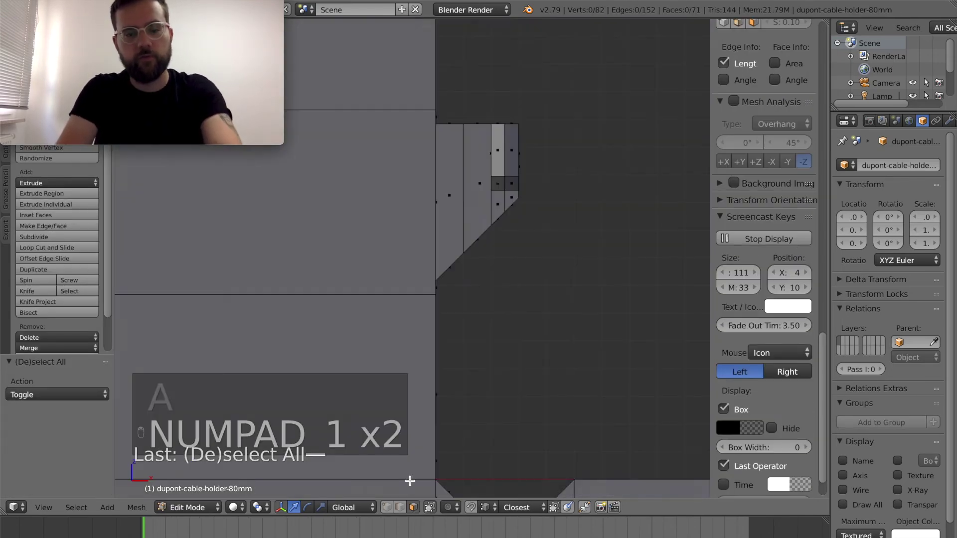
pyautogui.press('z')
pyautogui.press('b')
pyautogui.moveTo(416, 95); pyautogui.dragTo(555, 284)
# Step: Shift the selected locking tab freehand along Y
pyautogui.hscroll(6, 555, 285)
pyautogui.keyDown('shift'); pyautogui.rightClick(480, 278); pyautogui.keyUp('shift')
pyautogui.hscroll(5, 480, 277)
pyautogui.press('g')
pyautogui.press('y')
pyautogui.click(488, 152)
pyautogui.press('Tab')
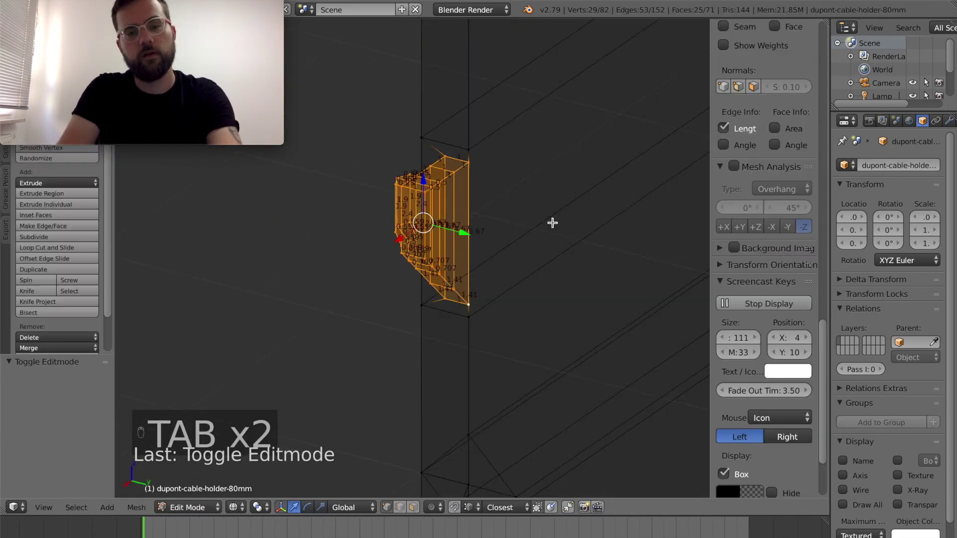
pyautogui.press('Tab')
# Step: Move the locking tab -0.1 along Y, leave mesh editing and return to solid shading
pyautogui.press('g')
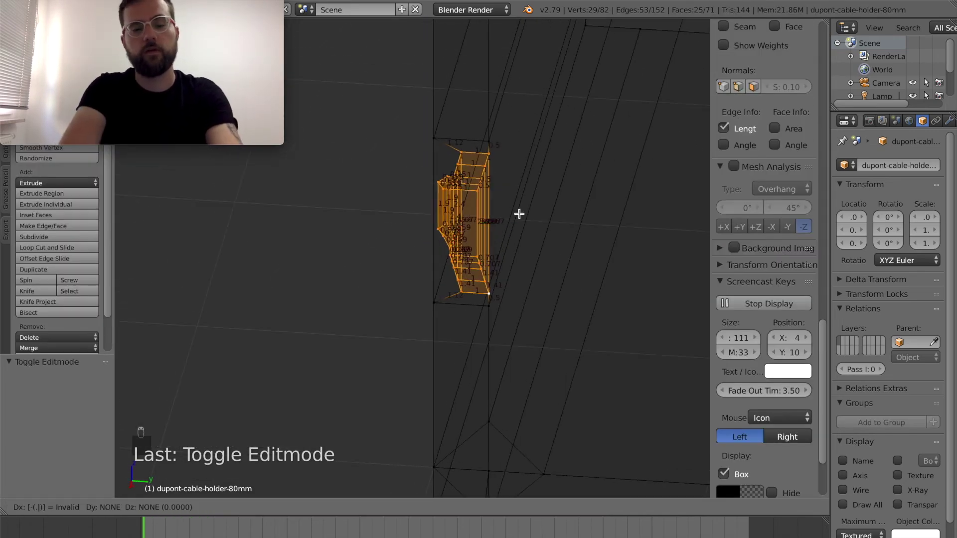
pyautogui.press('y')
pyautogui.press('.')
pyautogui.press('1')
pyautogui.press('Return')
pyautogui.press('Tab')
pyautogui.hscroll(6, 452, 319)
pyautogui.press('Tab')
pyautogui.press('Tab')
pyautogui.press('z')
# Step: Show the layer with the Boolean objects and move bool.cut.snap 0.4 along Y
pyautogui.keyDown('shift'); pyautogui.click(414, 510); pyautogui.keyUp('shift')
pyautogui.rightClick(493, 314)
pyautogui.hscroll(-6, 493, 313)
pyautogui.press('g')
pyautogui.press('y')
pyautogui.press('.')
pyautogui.press('4')
pyautogui.press('Return')
# Step: Clear the selection in the cable holder's mesh and leave mesh editing
pyautogui.moveTo(493, 318); pyautogui.dragTo(568, 275, button='middle')
pyautogui.rightClick(459, 429)
pyautogui.press('Tab')
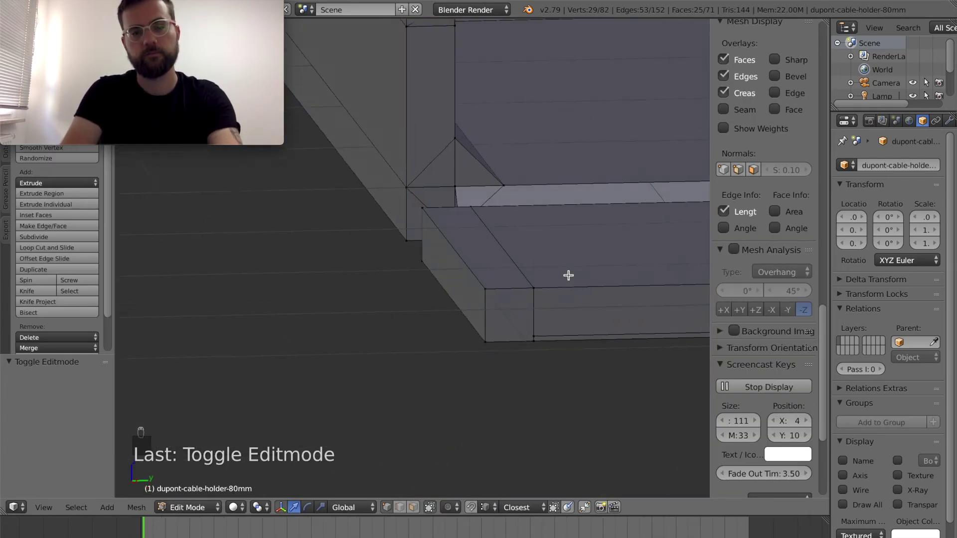
pyautogui.press('a')
pyautogui.press('KP_1')
pyautogui.press('KP_4')
pyautogui.press('Tab')
pyautogui.moveTo(513, 231); pyautogui.dragTo(513, 310, button='middle')
pyautogui.rightClick(512, 309)
pyautogui.scroll(3, 512, 309)
pyautogui.press('g')
pyautogui.rightClick(468, 328)
pyautogui.press('Tab')
pyautogui.press('Tab')
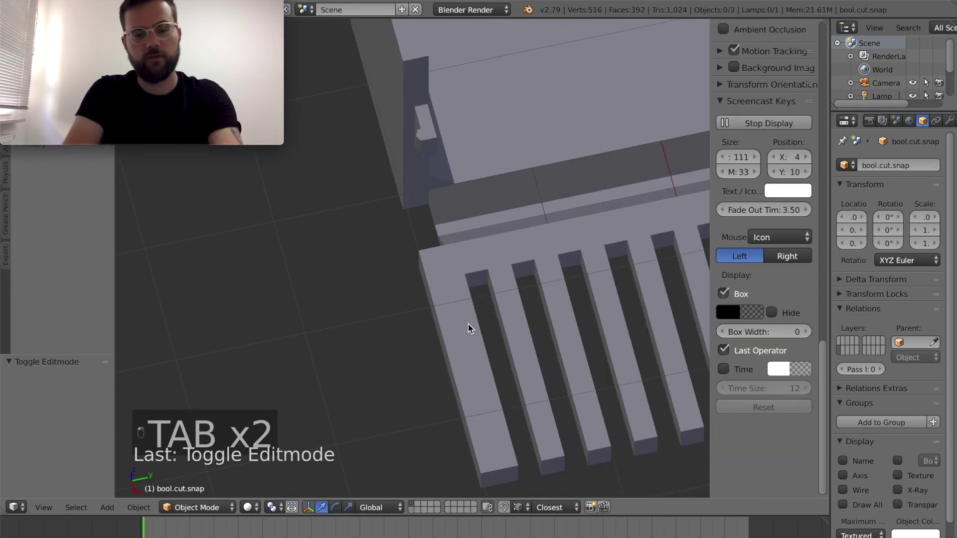
pyautogui.press('Tab')
pyautogui.press('Tab')
pyautogui.press('Tab')
pyautogui.press('Tab')
# Step: Set bool.cut.snap's maximum draw type to Wire and move the object to layer 12
pyautogui.click(412, 510)
pyautogui.rightClick(466, 334)
pyautogui.click(860, 489)
pyautogui.keyDown('shift'); pyautogui.click(411, 504); pyautogui.keyUp('shift')
pyautogui.press('m')
# Step: Move bool.cut.snap -0.001 along Y so its slot cuts through the flap's outermost tooth
pyautogui.rightClick(432, 302)
pyautogui.press('g')
pyautogui.press('y')
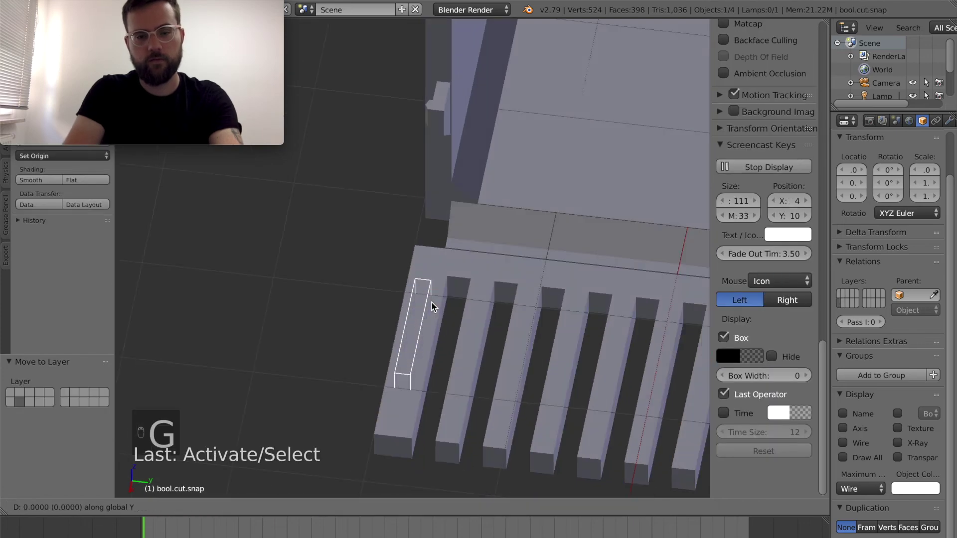
pyautogui.press('Return')
pyautogui.moveTo(412, 480); pyautogui.dragTo(427, 352, button='middle')
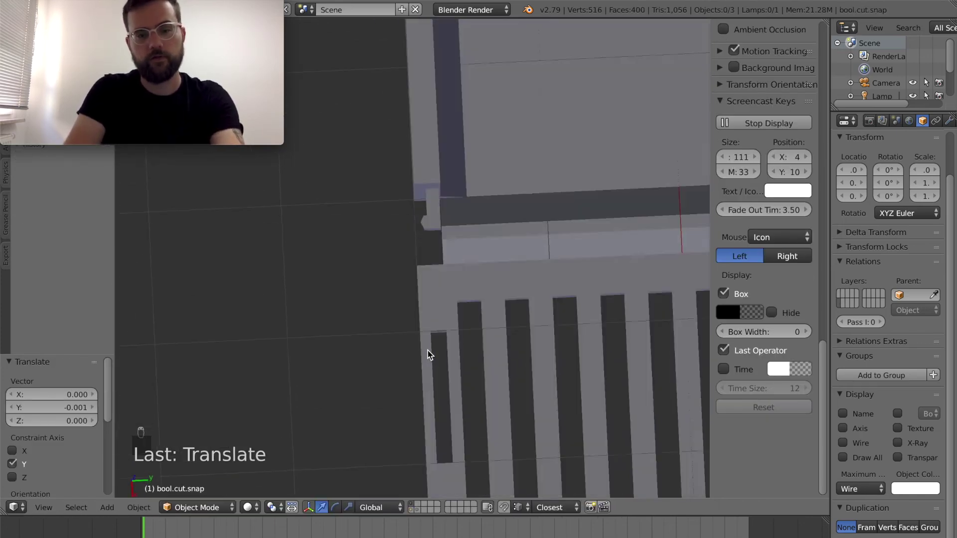
pyautogui.rightClick(427, 351)
# Step: Switch to Slic3r and inspect the sliced holder layer by layer, from height 3.80 down to 0.20 and back up
pyautogui.press('super+Tab')
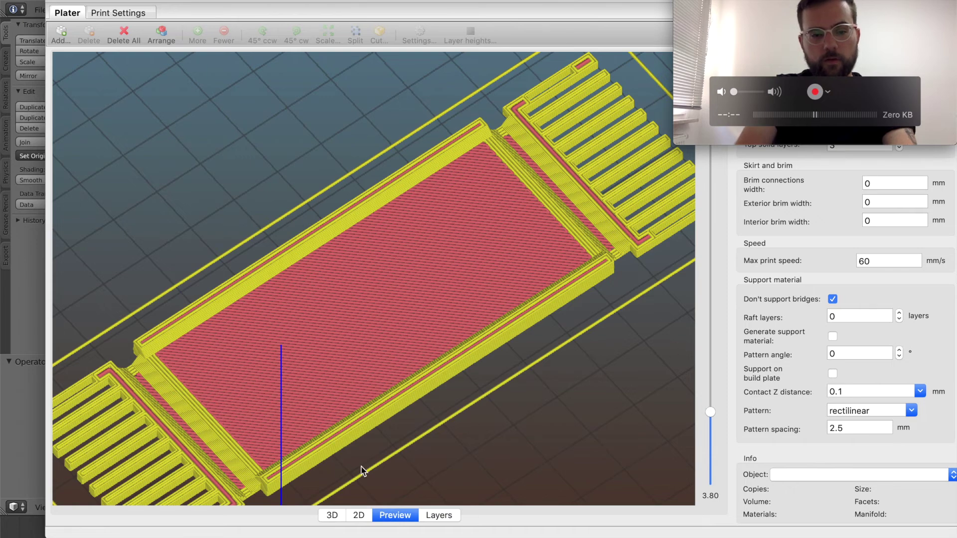
pyautogui.moveTo(710, 411); pyautogui.dragTo(711, 491)
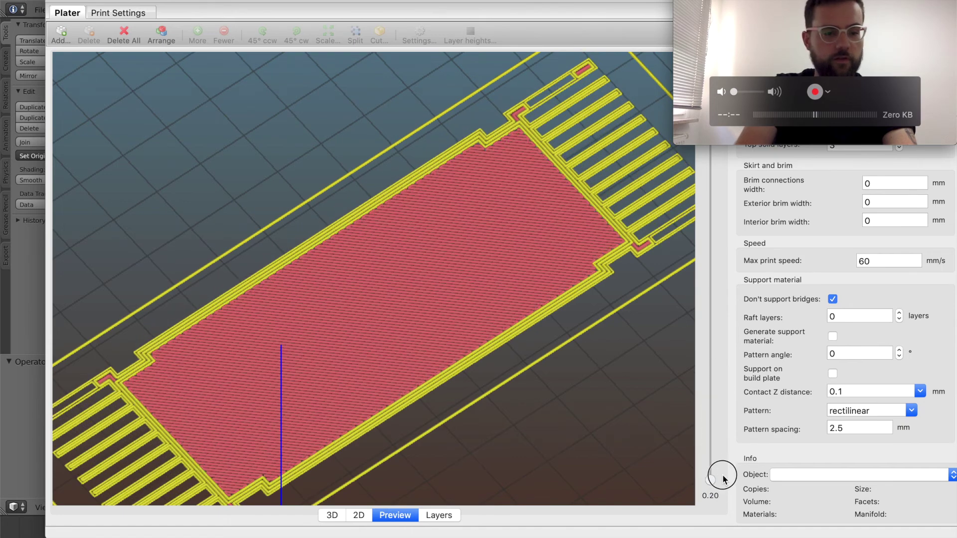
pyautogui.moveTo(724, 476); pyautogui.dragTo(710, 47)
pyautogui.moveTo(817, 2); pyautogui.dragTo(145, 2)
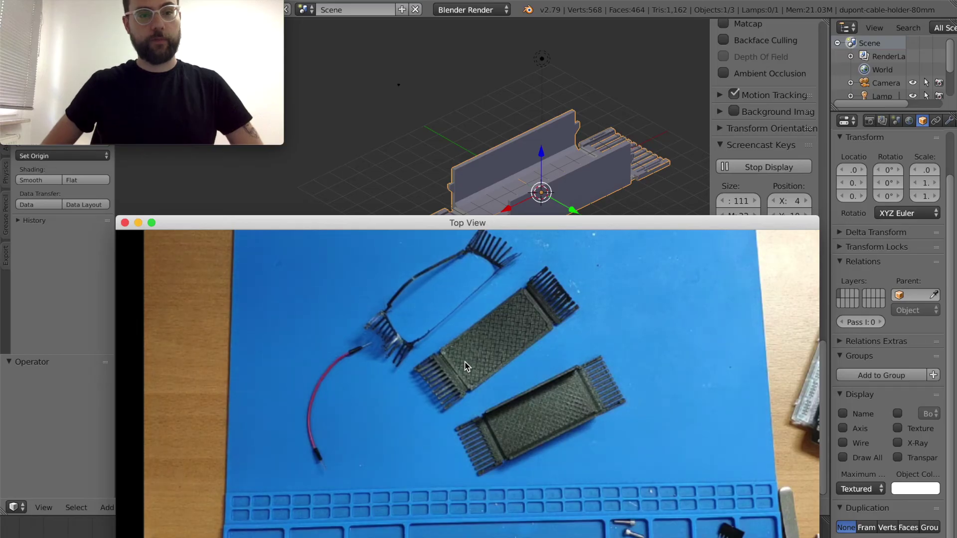